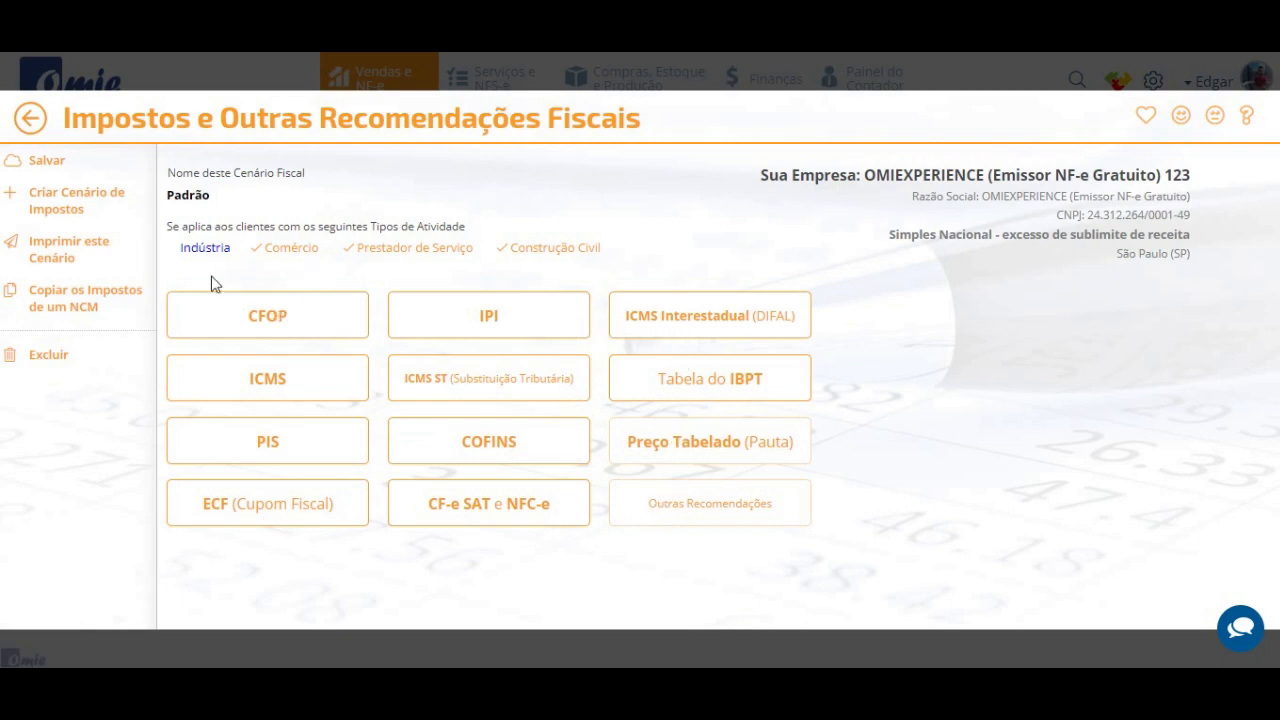
# Open the scenario's CFOP configuration for NCM 9031.80.20 and show the settings for destination state São Paulo.
pyautogui.click(317, 325)
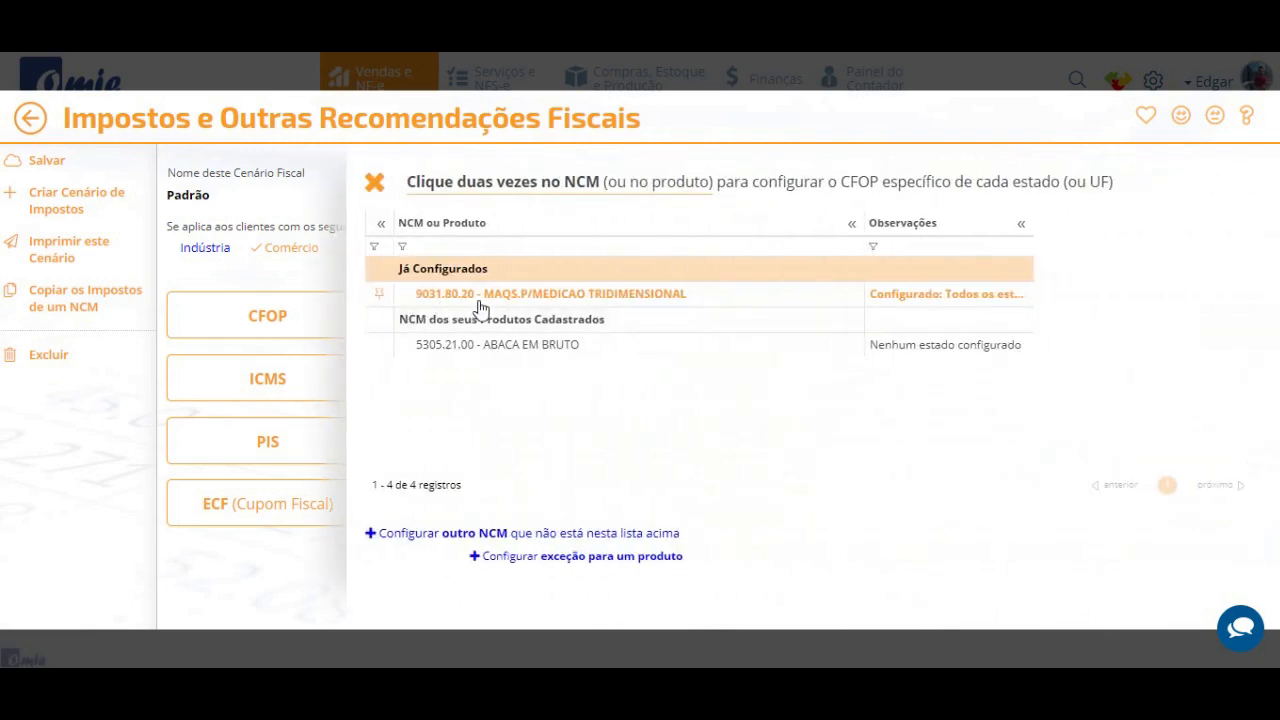
pyautogui.click(523, 296)
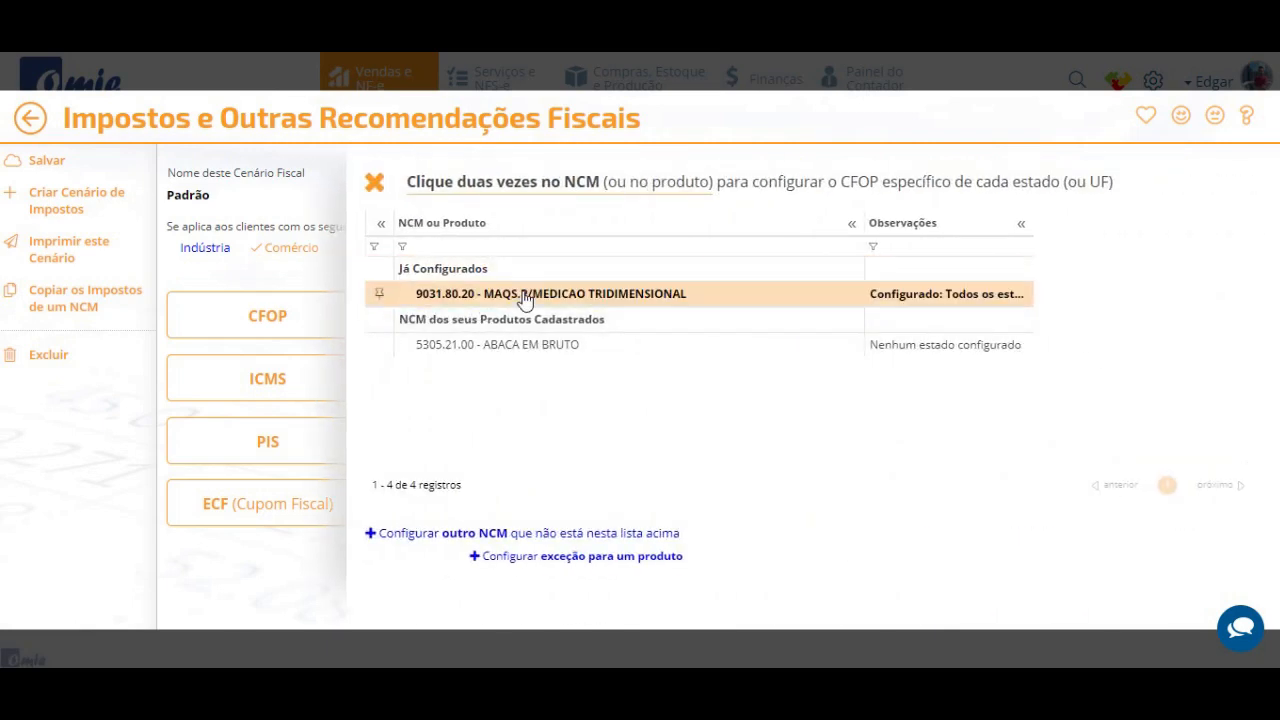
pyautogui.doubleClick(522, 292)
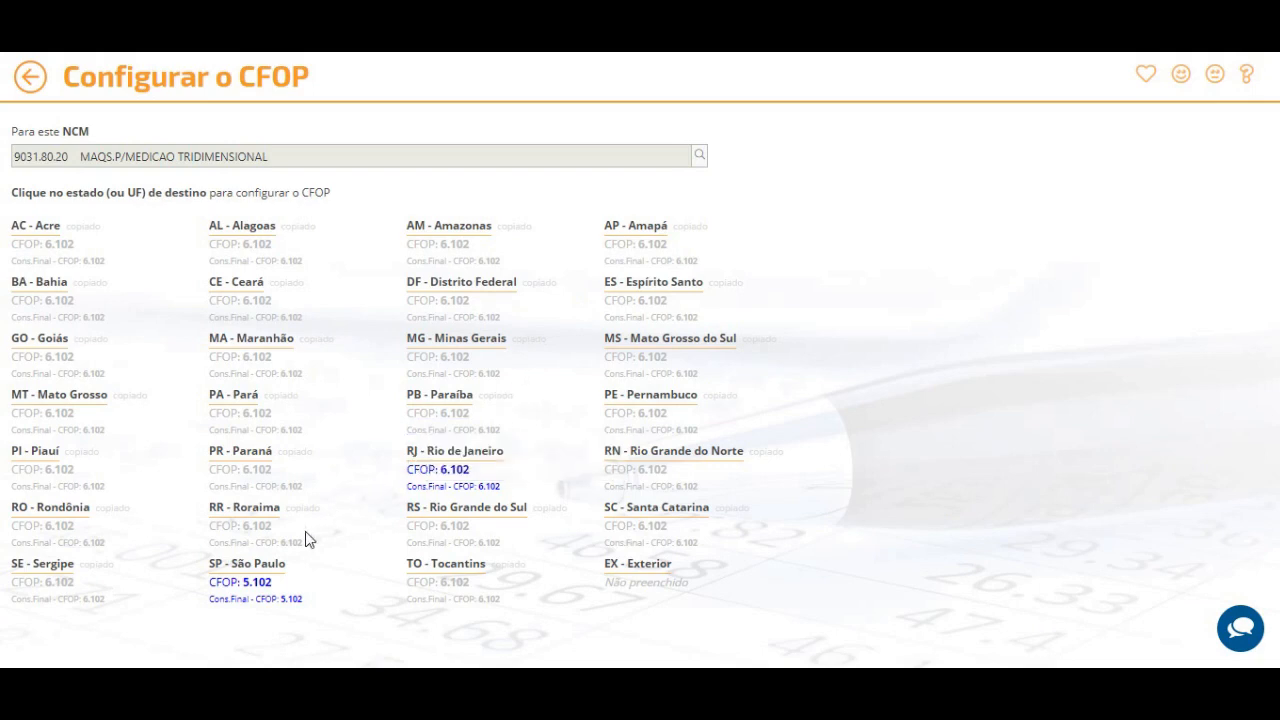
pyautogui.click(229, 601)
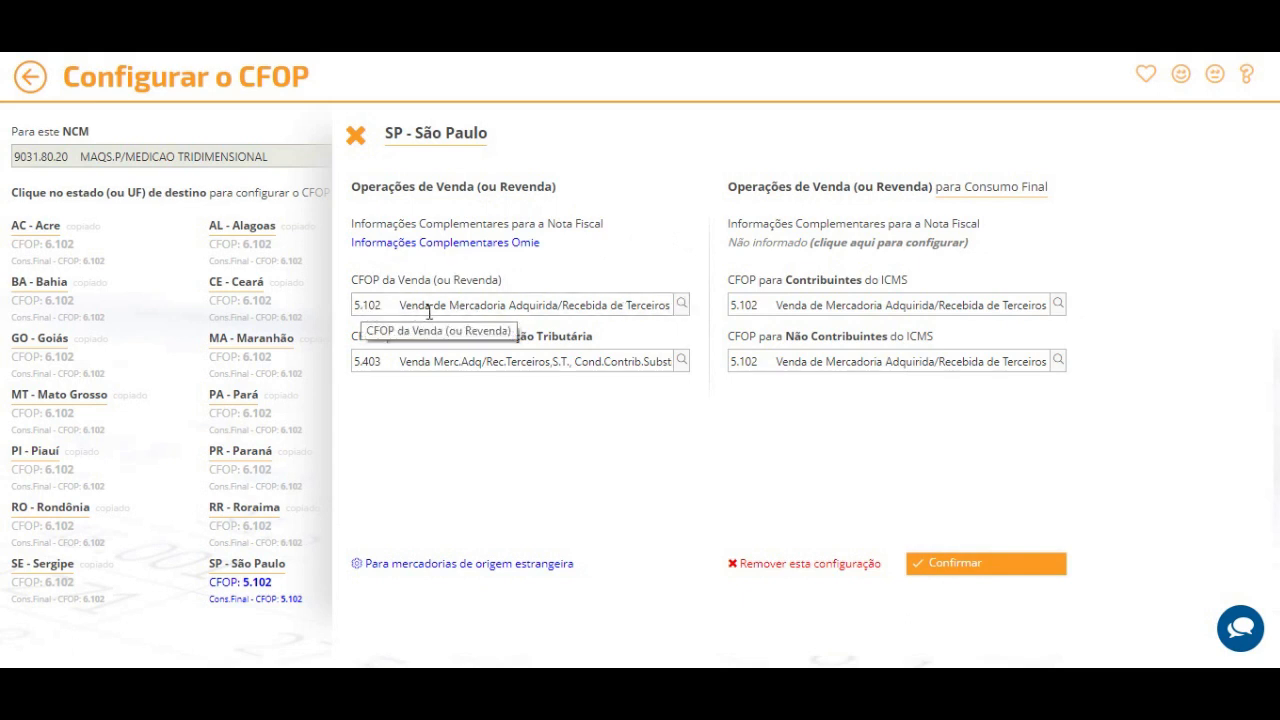
# Browse the codes available for São Paulo's sale CFOP and for its CFOP under Substituição Tributária, without choosing a new one.
pyautogui.click(681, 308)
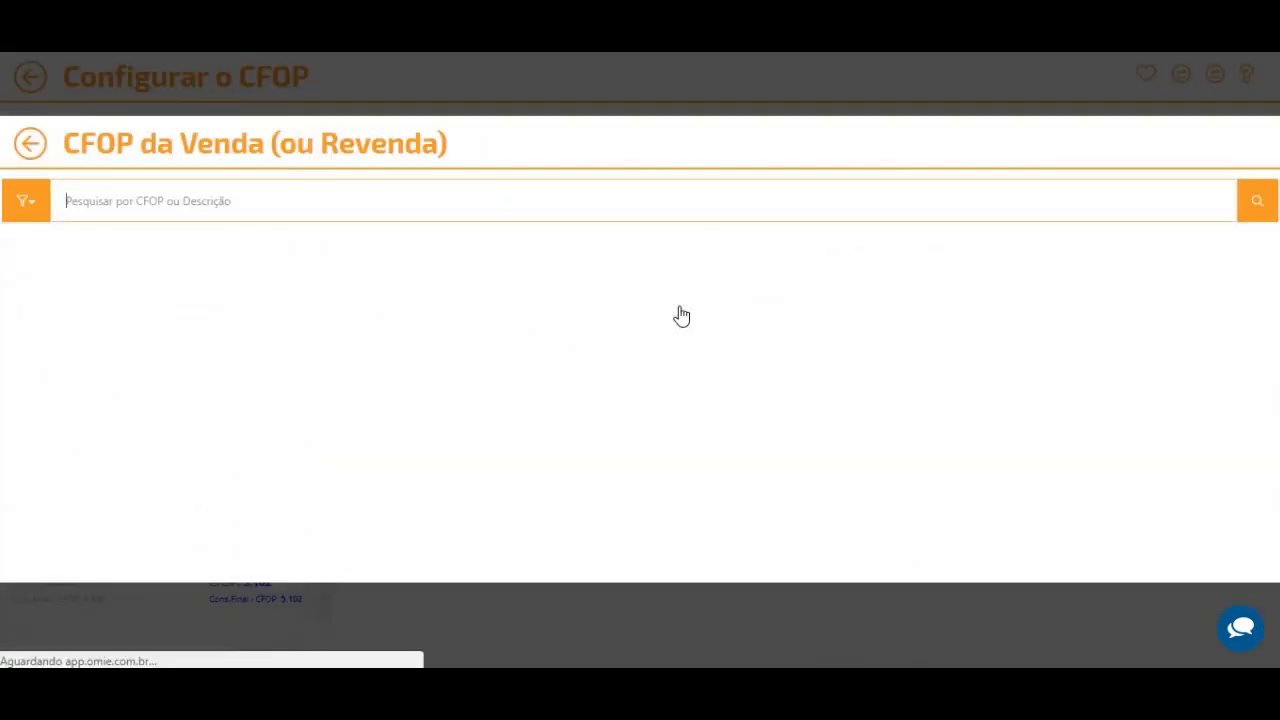
pyautogui.scroll(-4, 380, 381)
pyautogui.scroll(4, 390, 390)
pyautogui.click(30, 143)
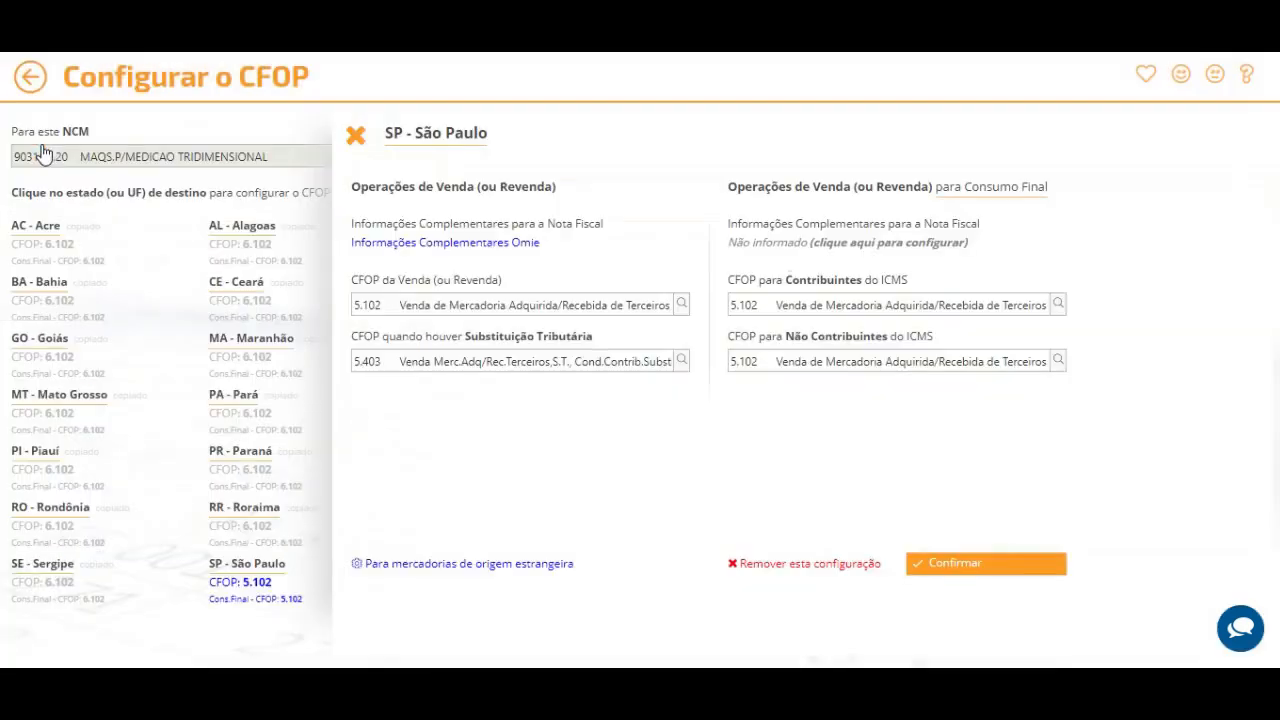
pyautogui.click(681, 362)
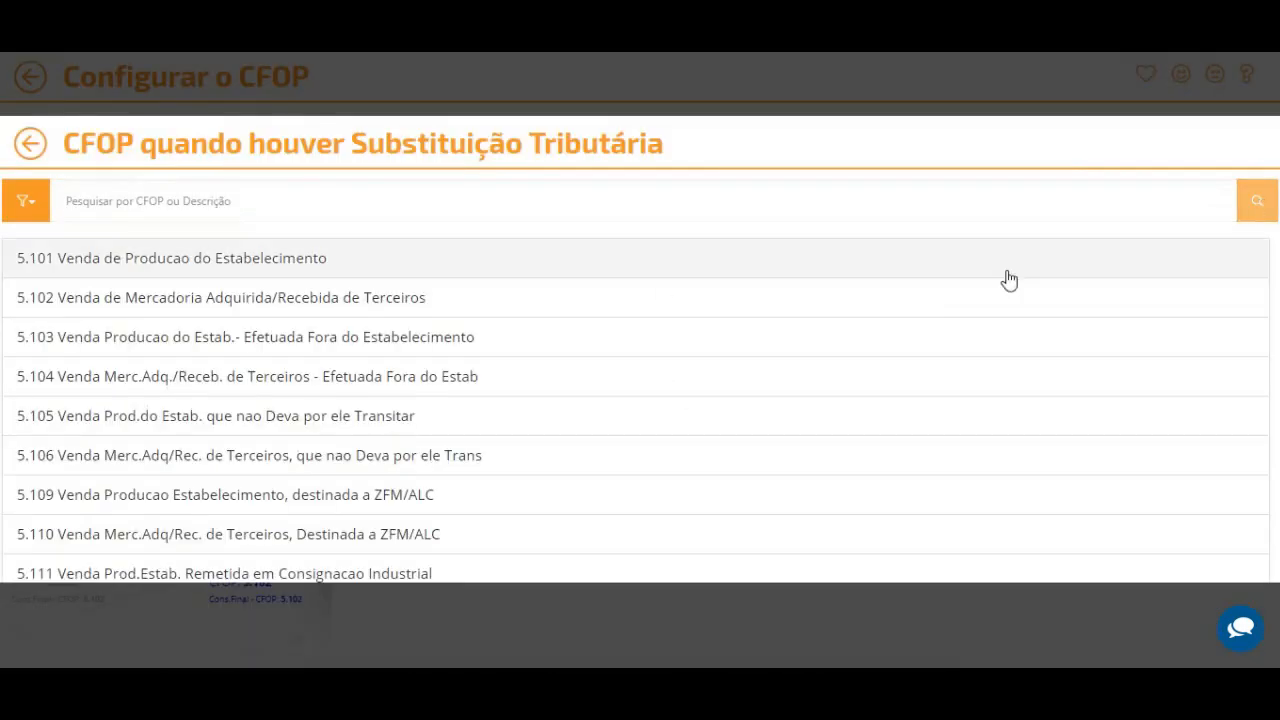
pyautogui.scroll(-5, 297, 377)
pyautogui.scroll(5, 297, 377)
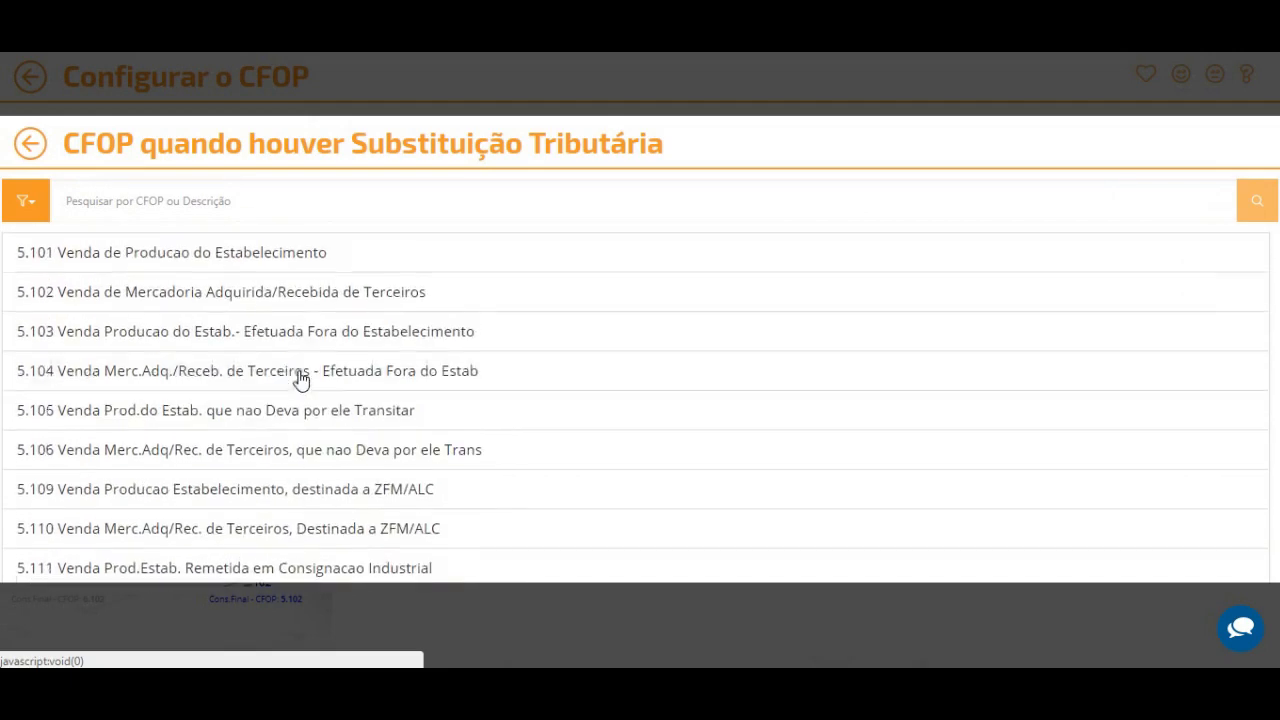
pyautogui.click(30, 142)
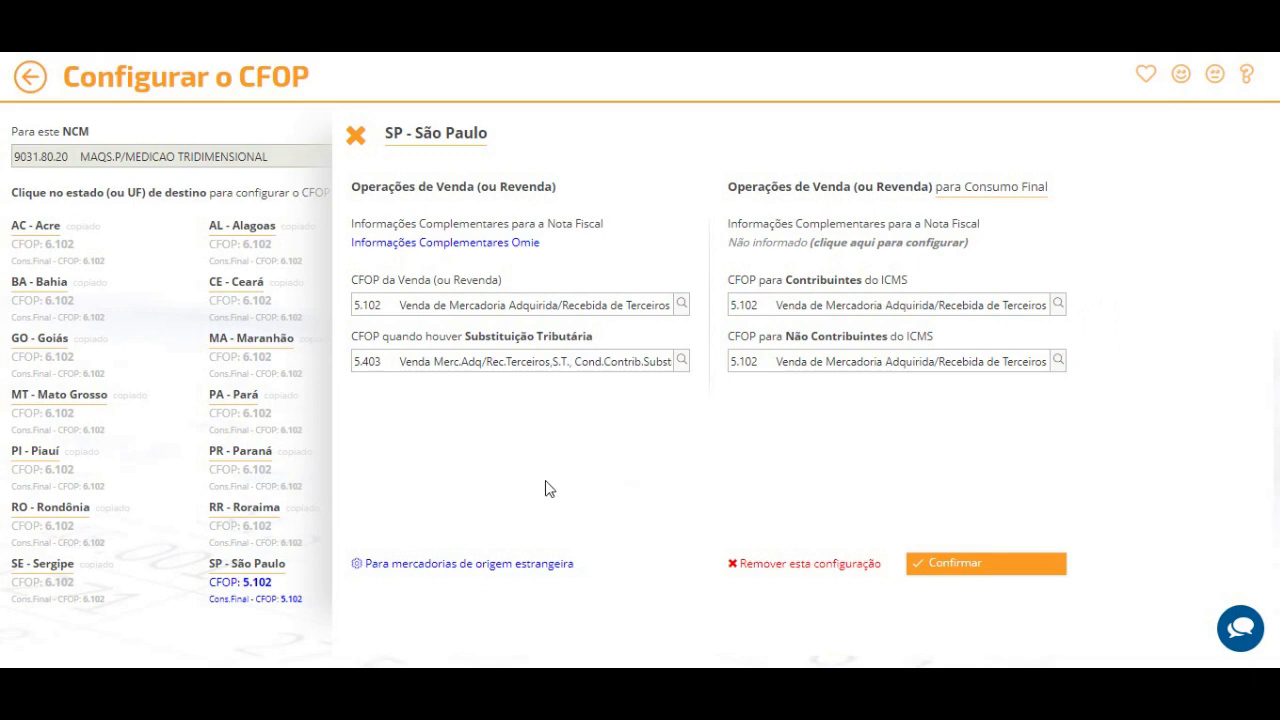
# View São Paulo's CFOP settings for goods of foreign origin and return to the list of states.
pyautogui.click(433, 570)
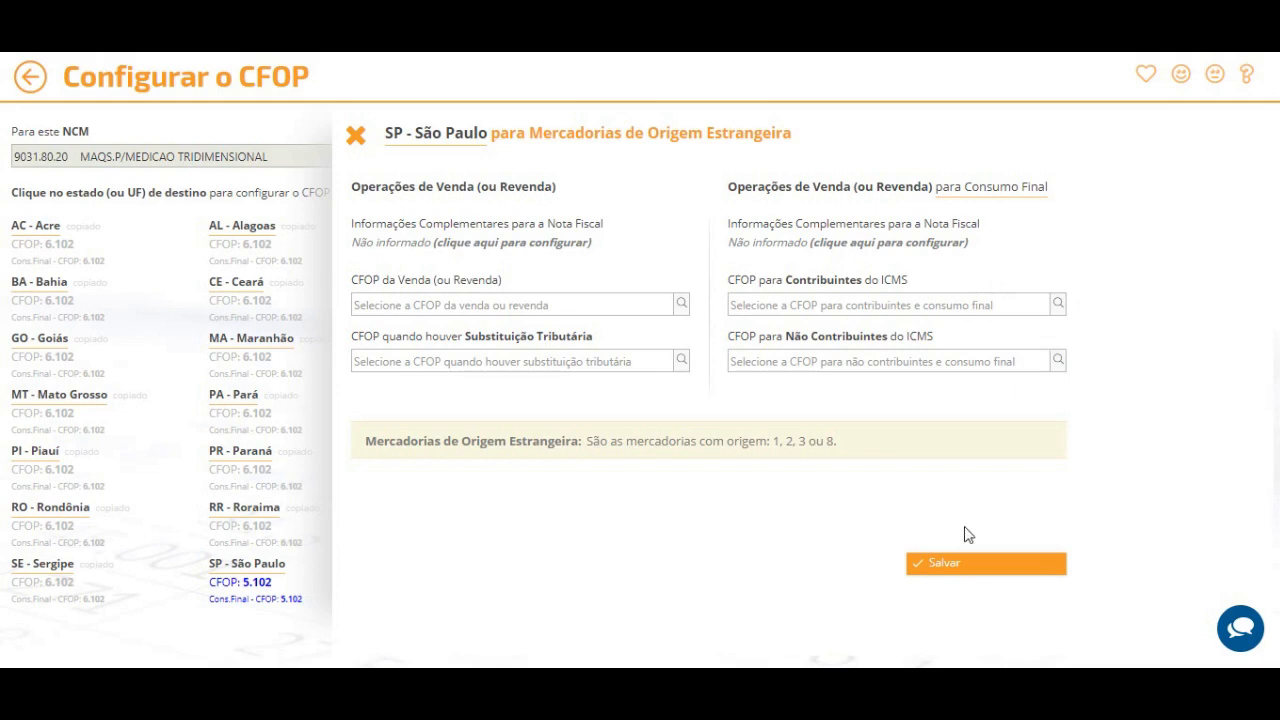
pyautogui.click(357, 140)
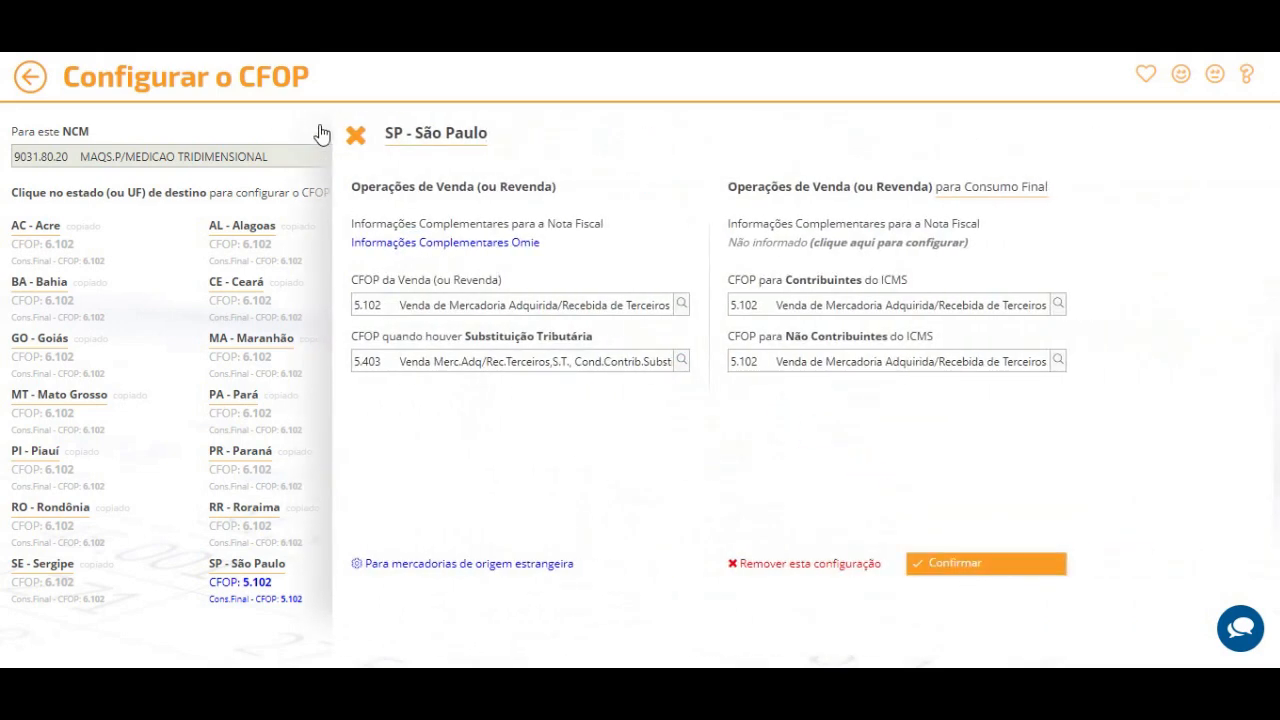
pyautogui.click(355, 134)
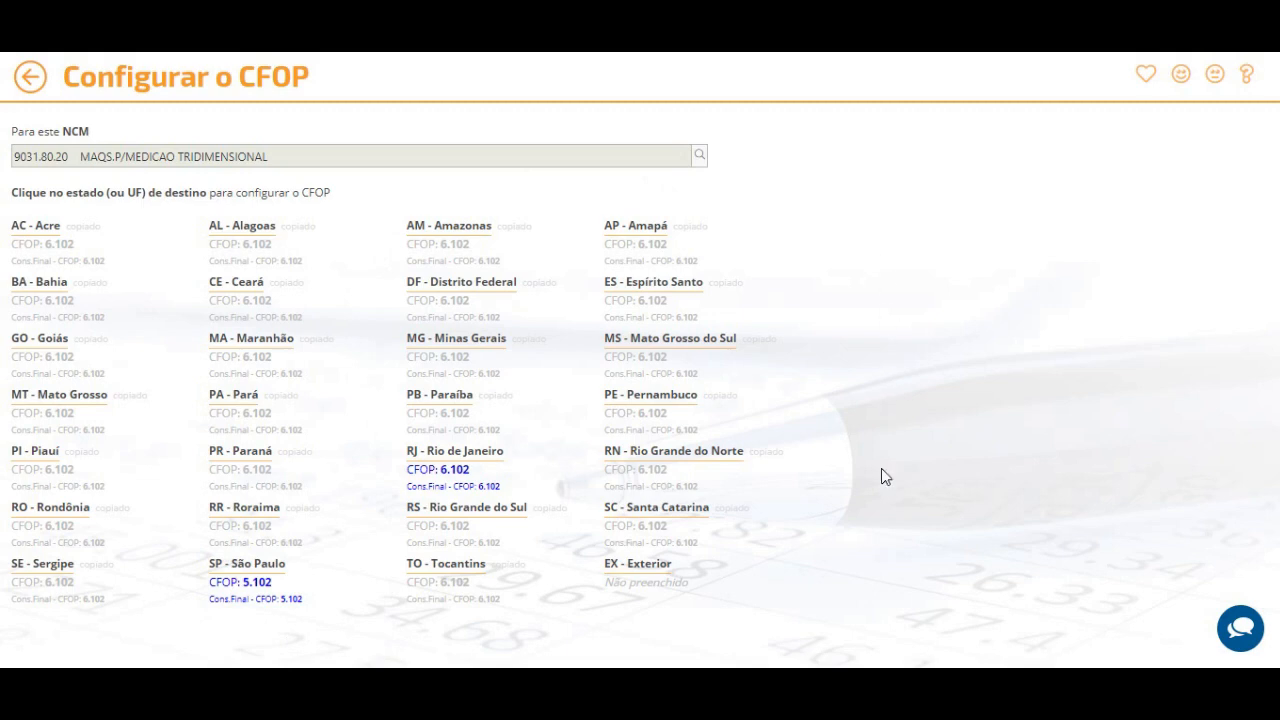
# Try the options for copying Rio de Janeiro's CFOPs to all or only unconfigured states, and return to the NCM list.
pyautogui.click(433, 472)
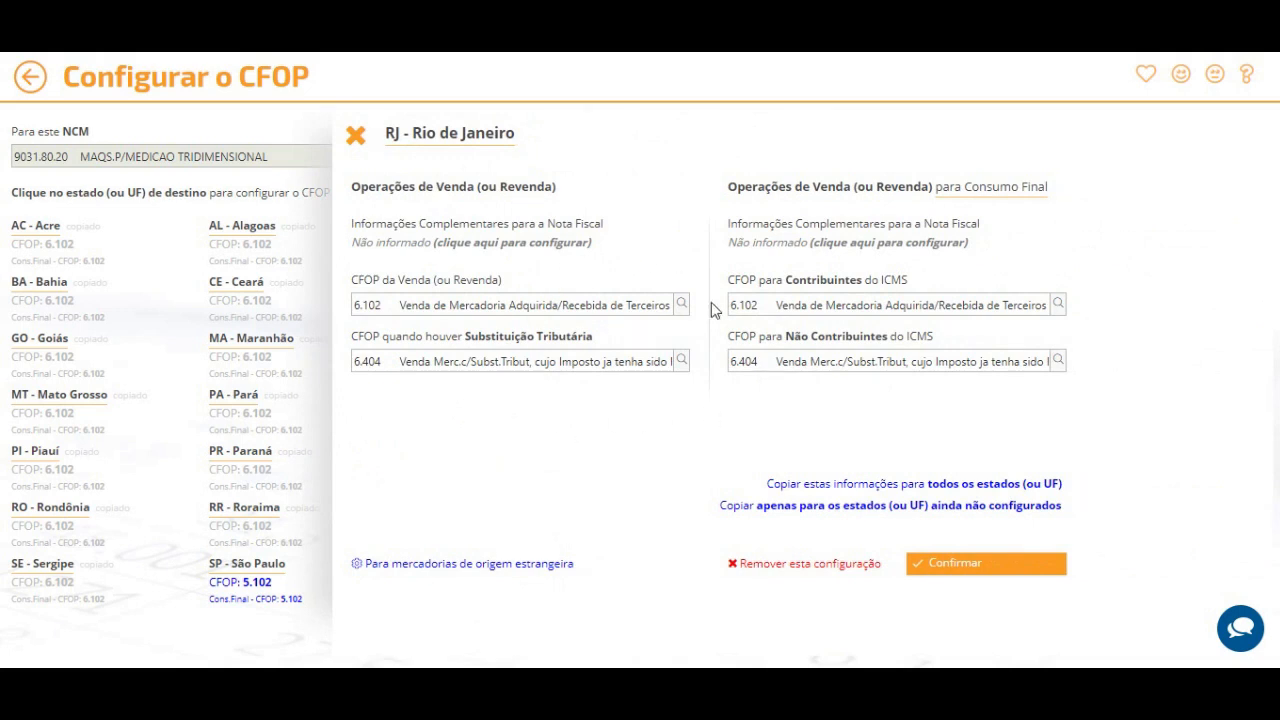
pyautogui.click(822, 490)
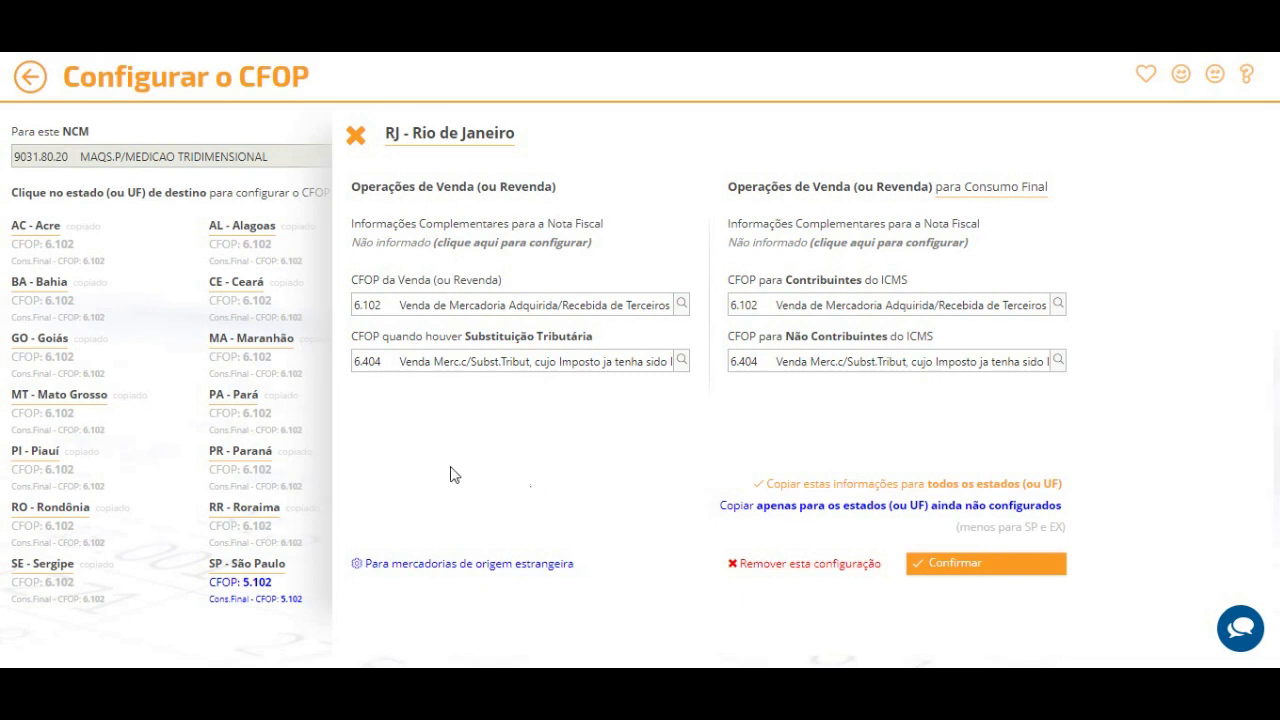
pyautogui.click(848, 488)
pyautogui.click(838, 510)
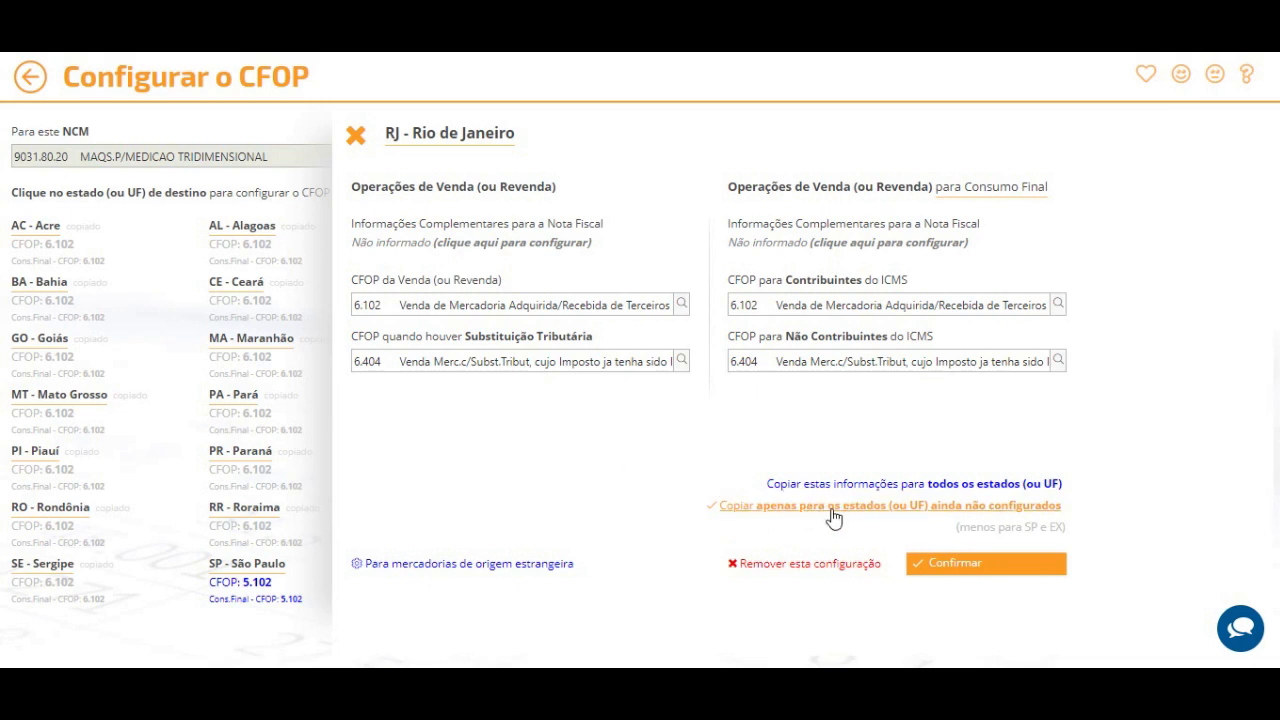
pyautogui.click(918, 566)
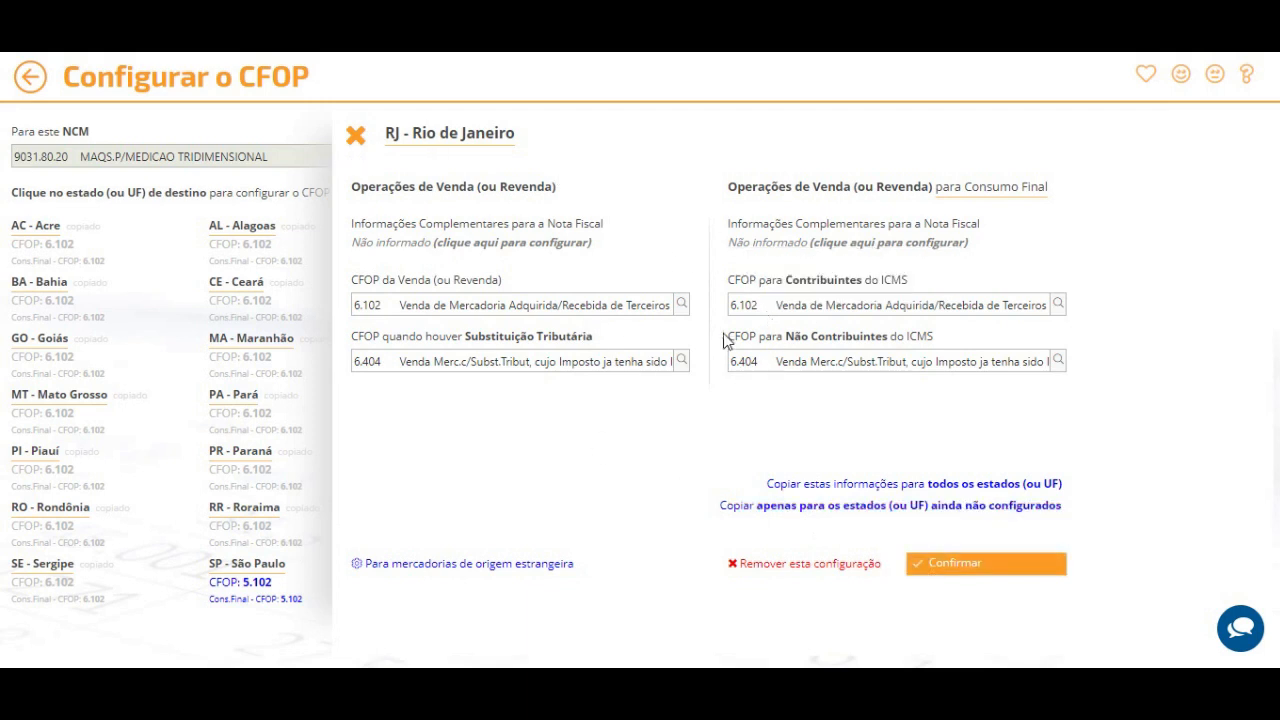
pyautogui.click(357, 137)
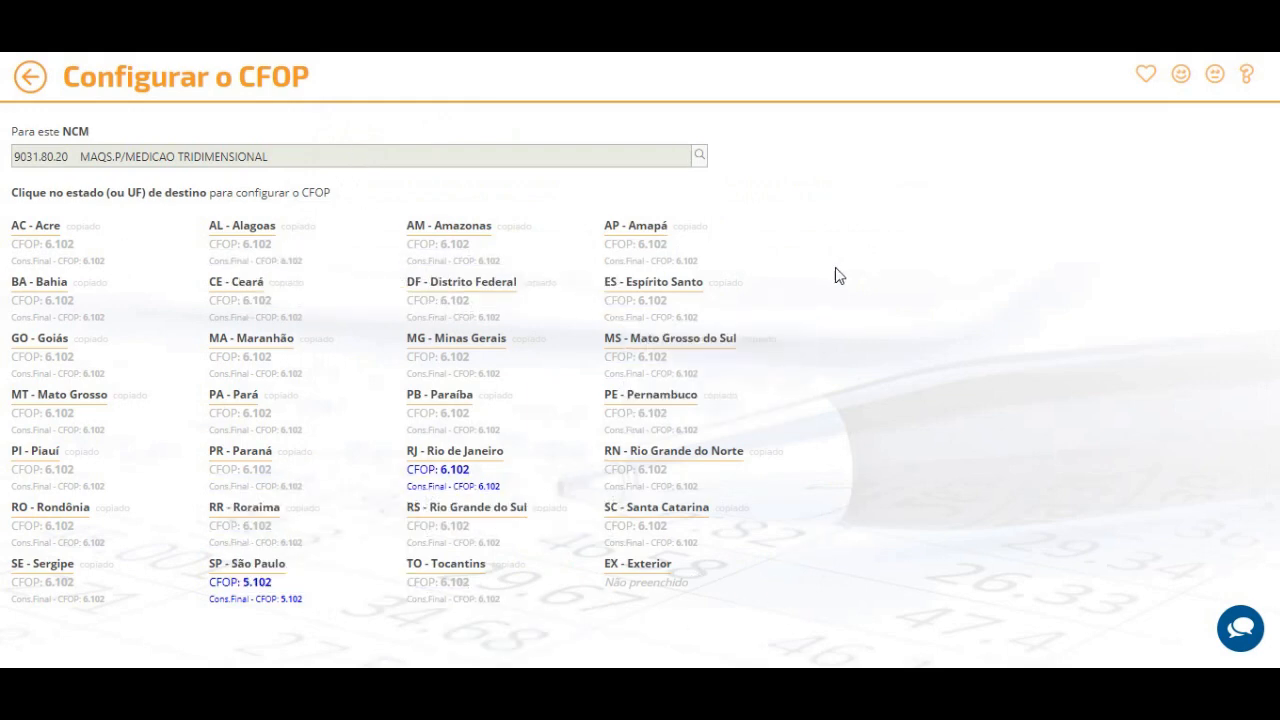
pyautogui.click(29, 78)
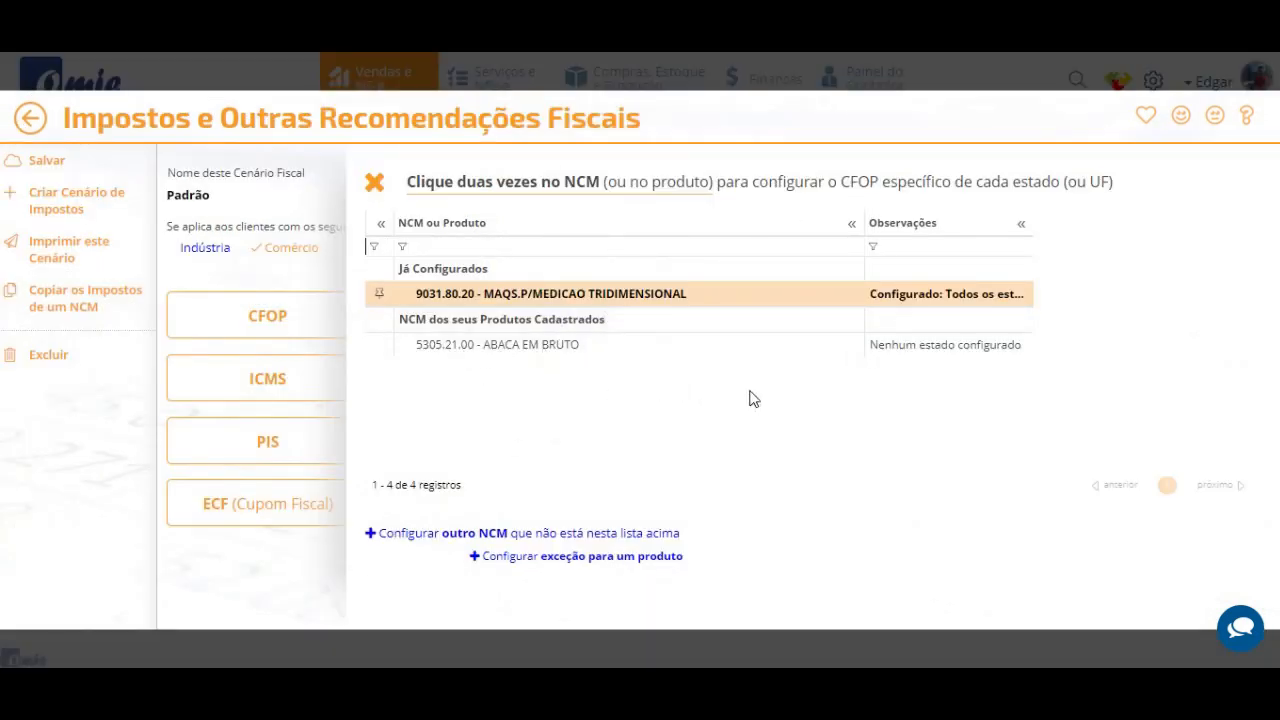
# View São Paulo's CFOP exception fields for the product ESPECTROFOTÔMETRO DE ABSORÇÃO ATÓMICA 110 V and return to the scenario overview.
pyautogui.click(525, 561)
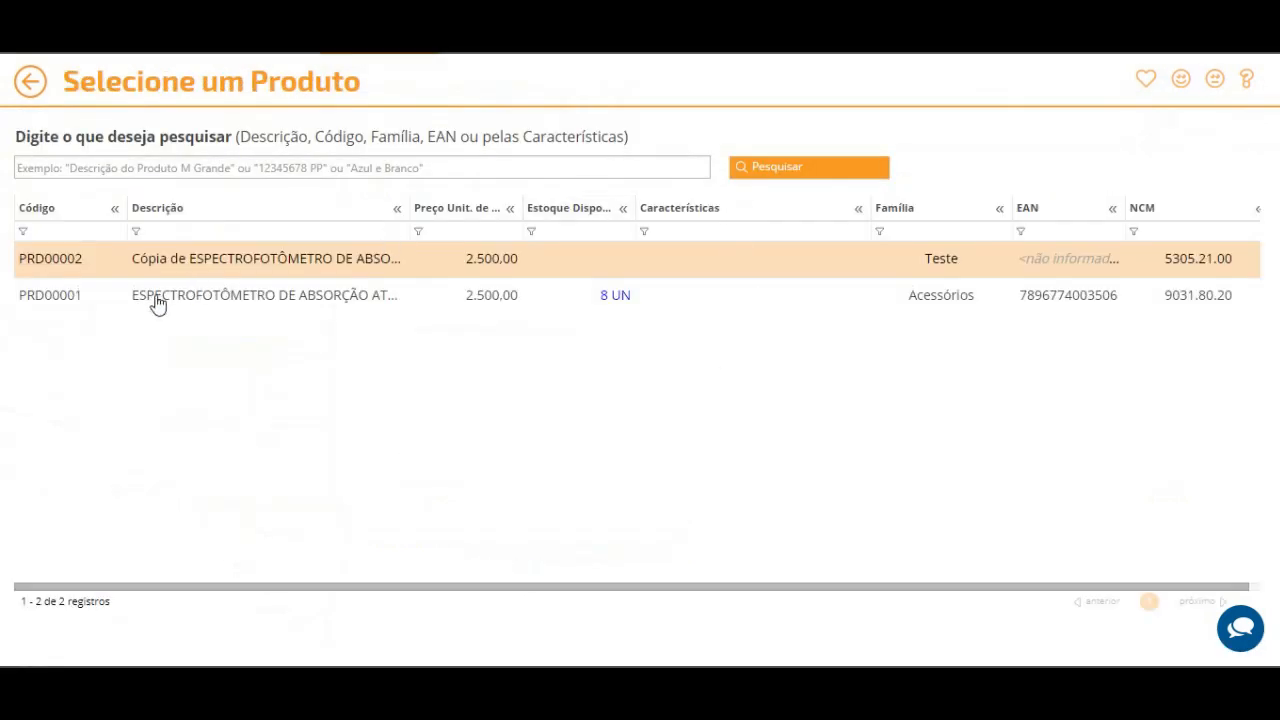
pyautogui.click(157, 304)
pyautogui.click(157, 304)
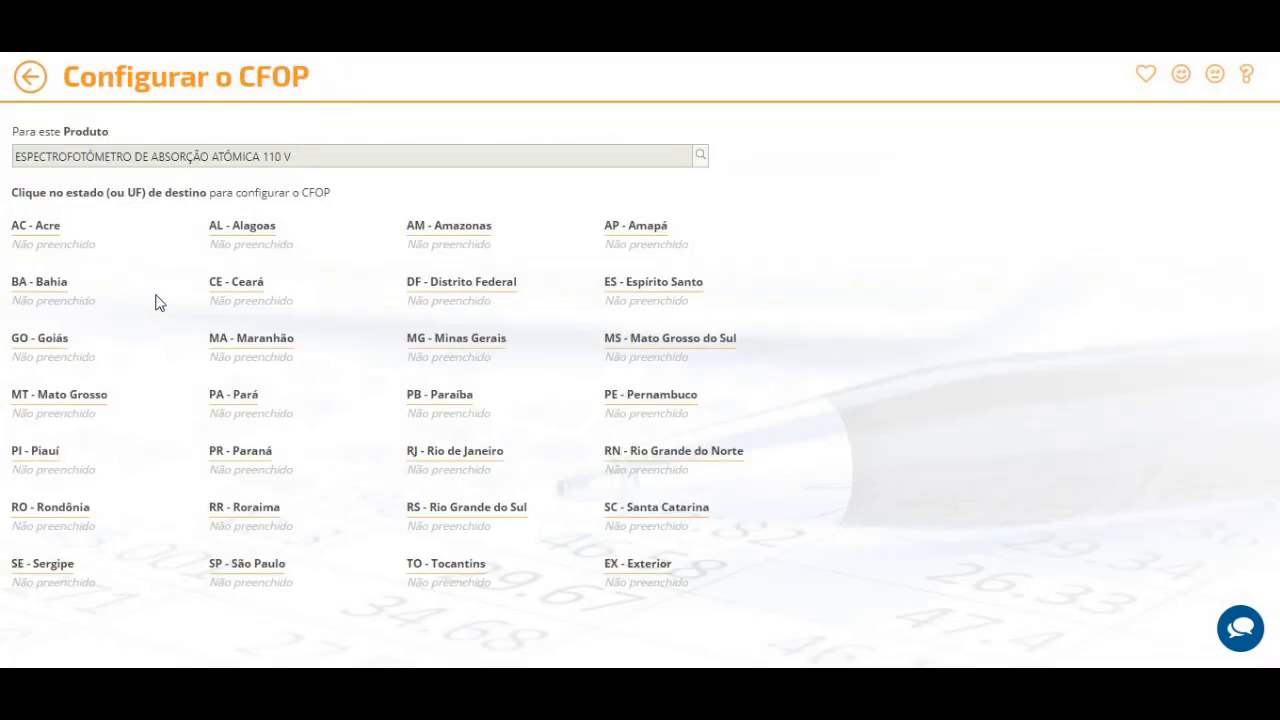
pyautogui.click(250, 584)
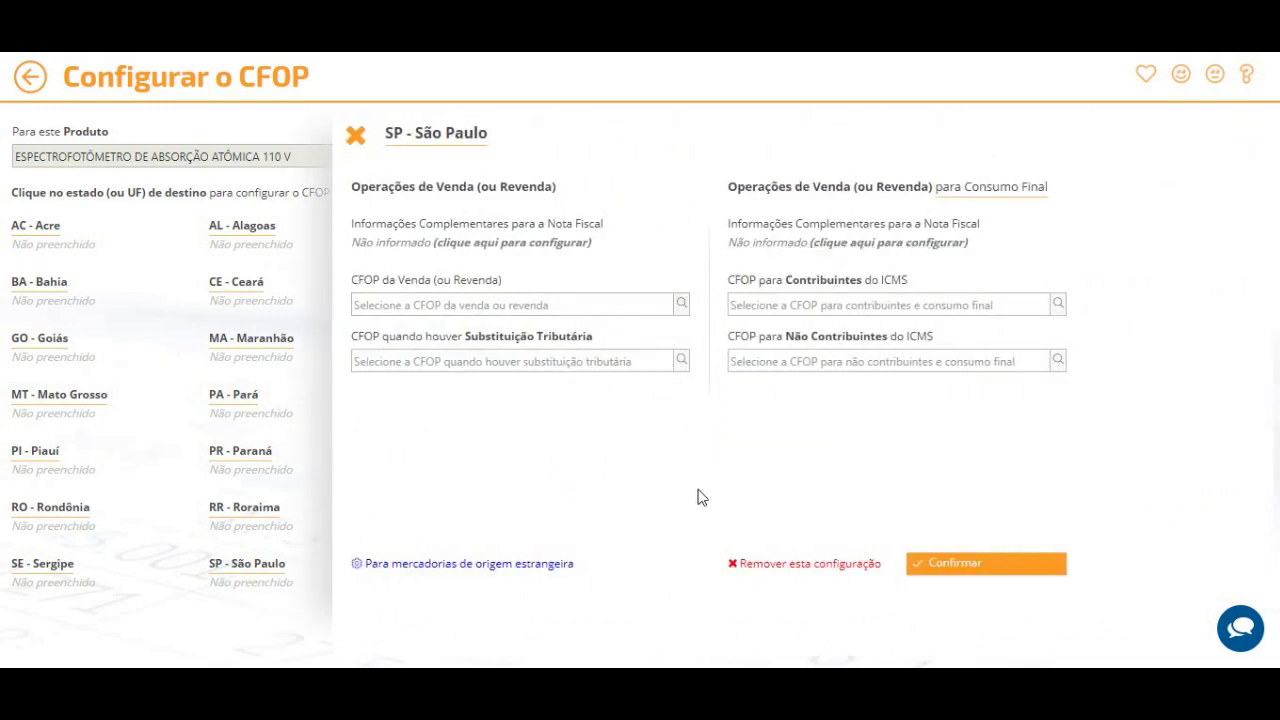
pyautogui.click(356, 137)
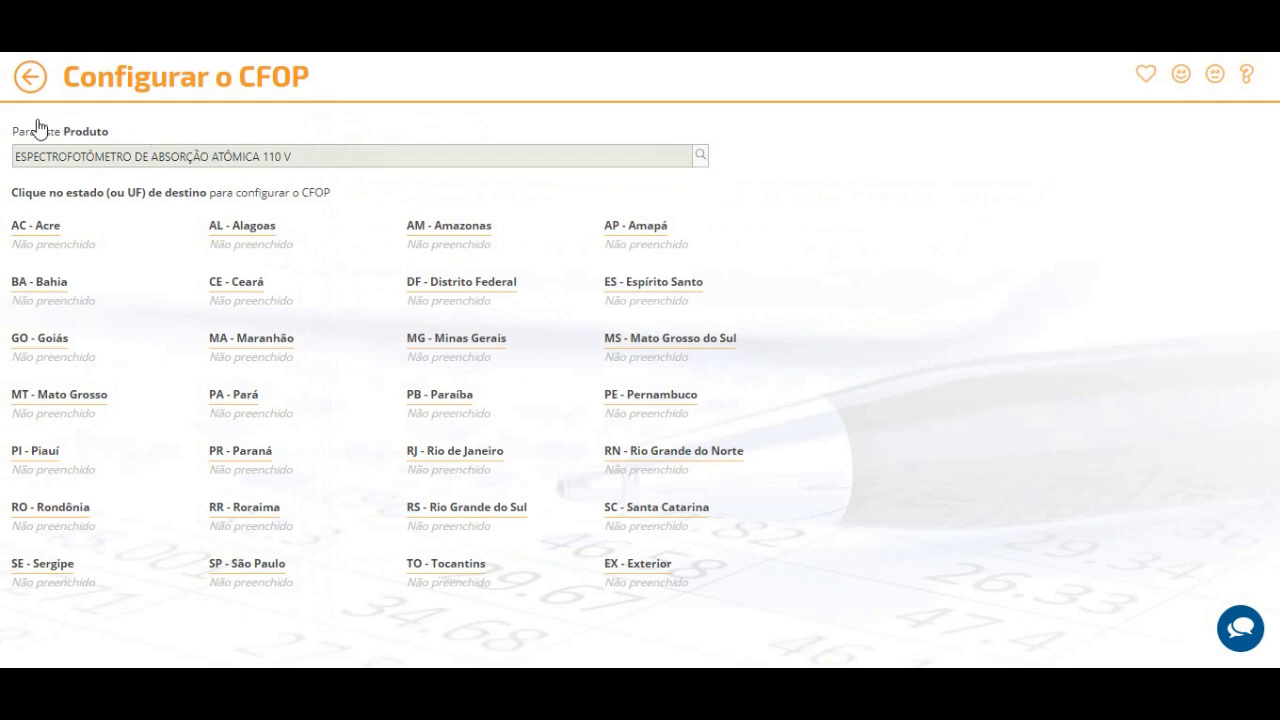
pyautogui.click(31, 82)
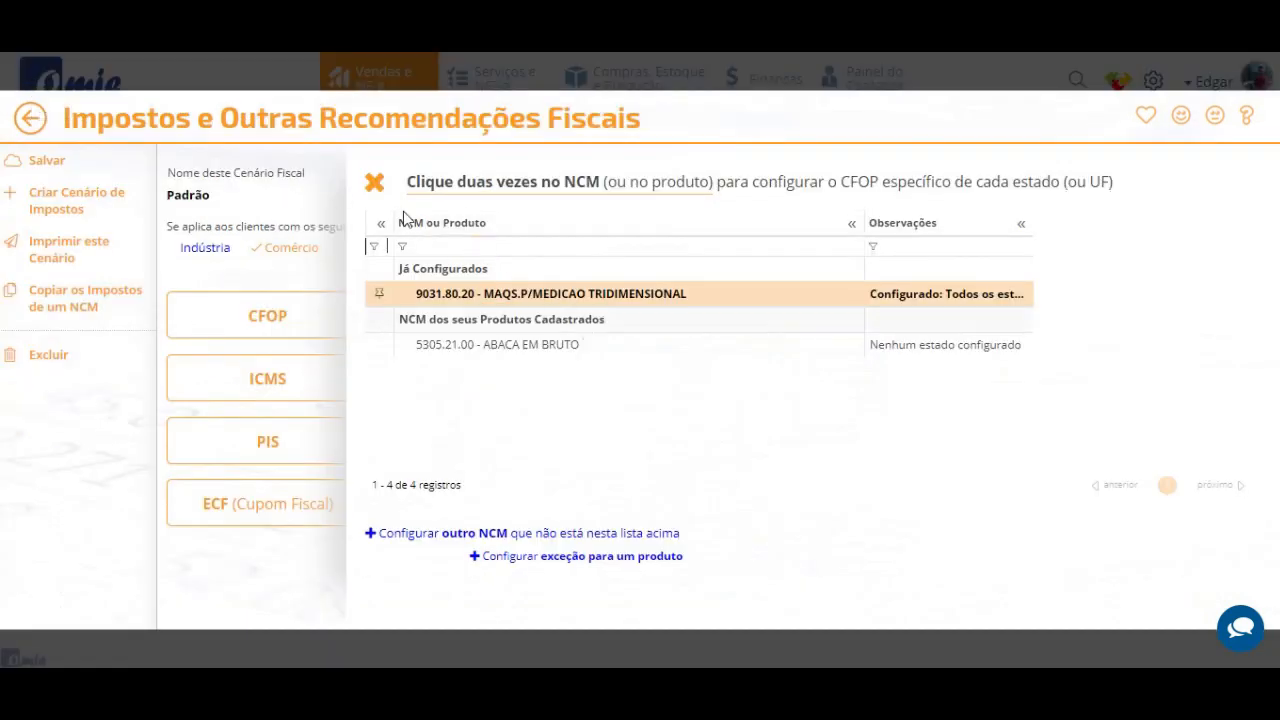
pyautogui.click(375, 184)
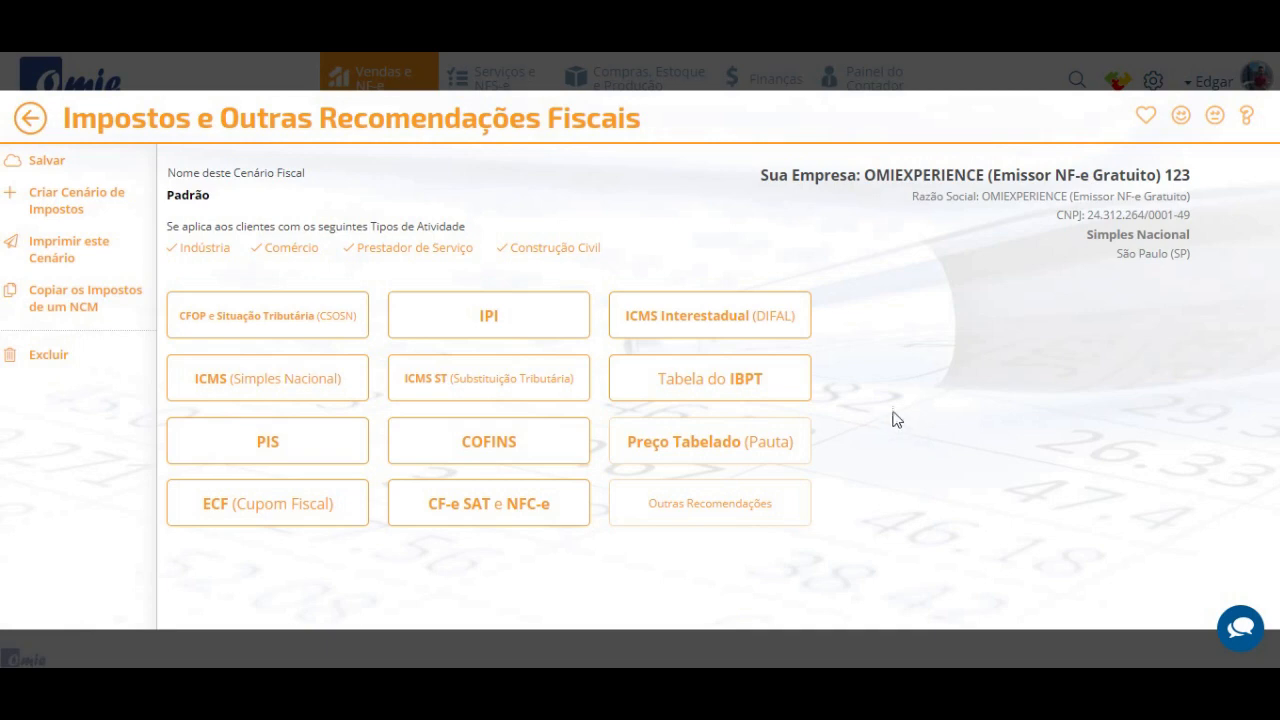
# Open the ICMS Interestadual (DIFAL) configuration for NCM 9031.80.20 and show the rates for Rio de Janeiro.
pyautogui.click(806, 322)
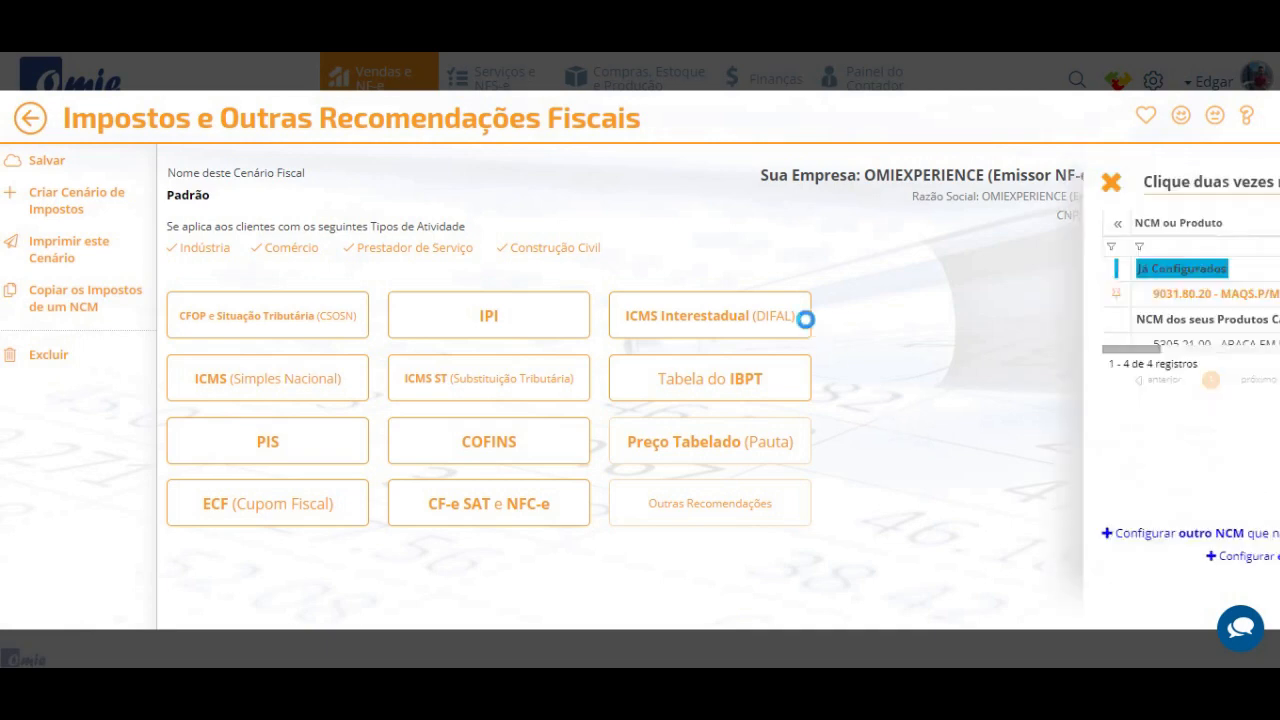
pyautogui.click(626, 300)
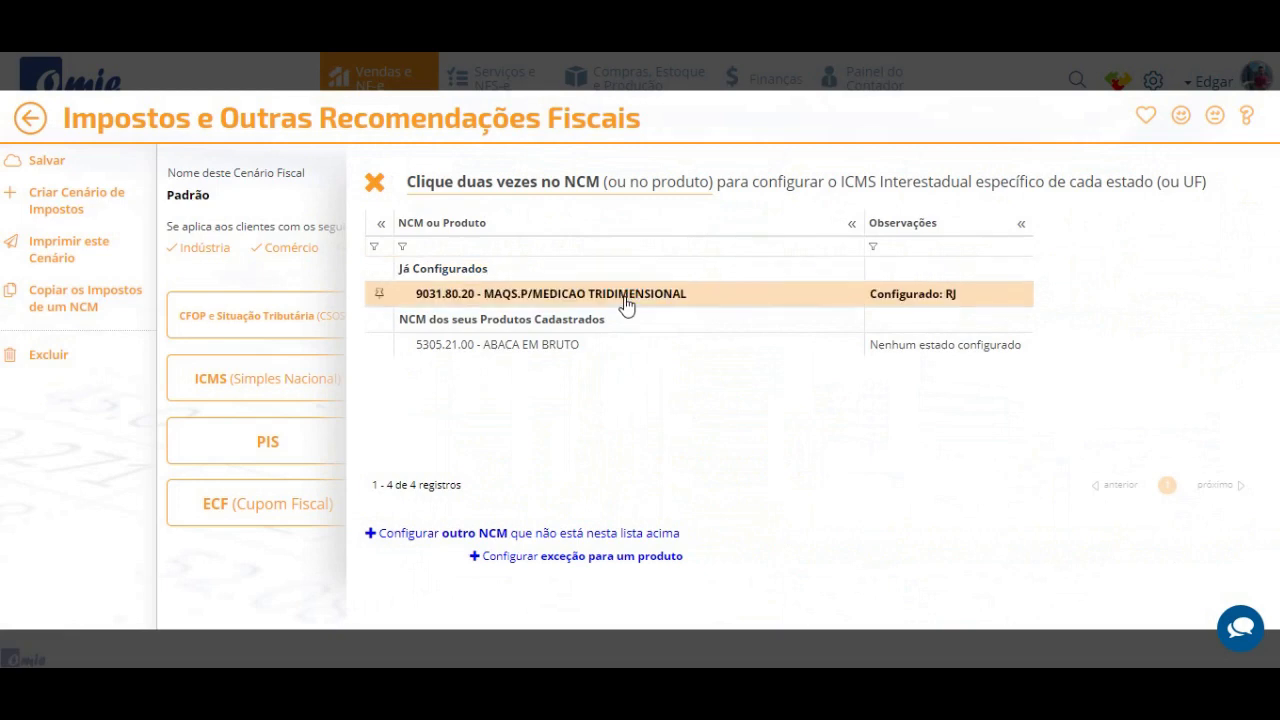
pyautogui.doubleClick(624, 296)
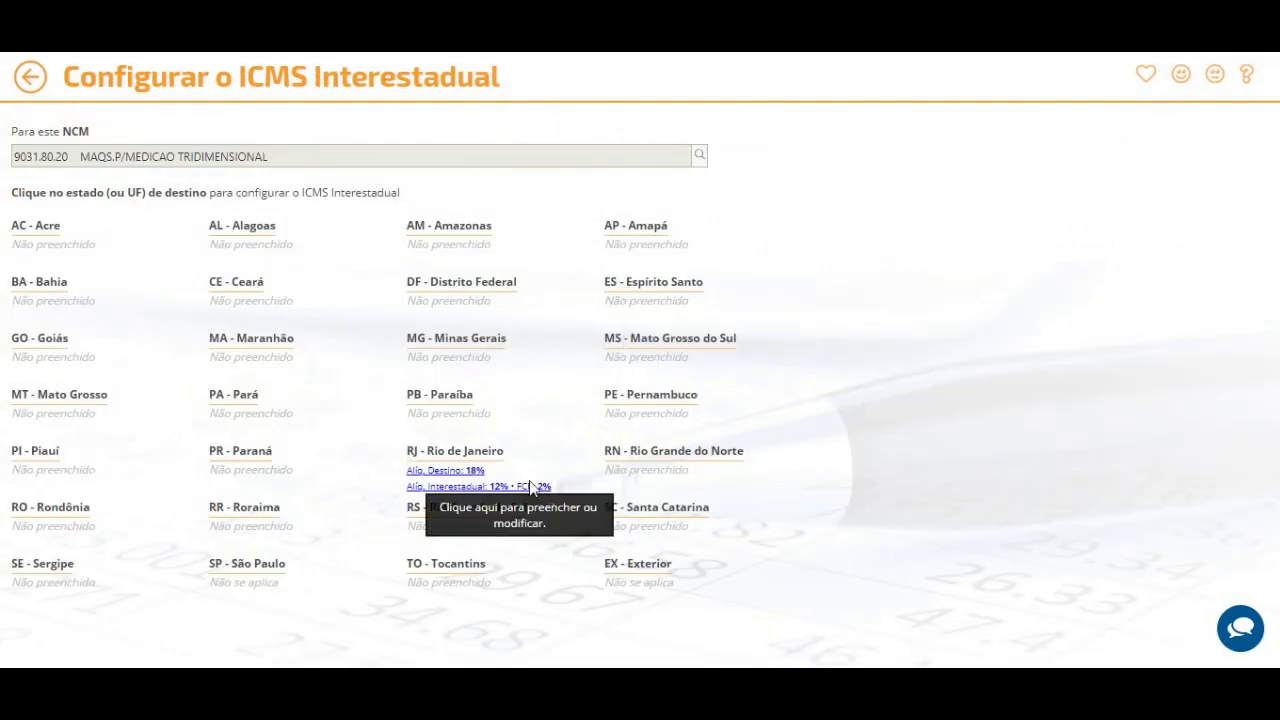
pyautogui.click(435, 478)
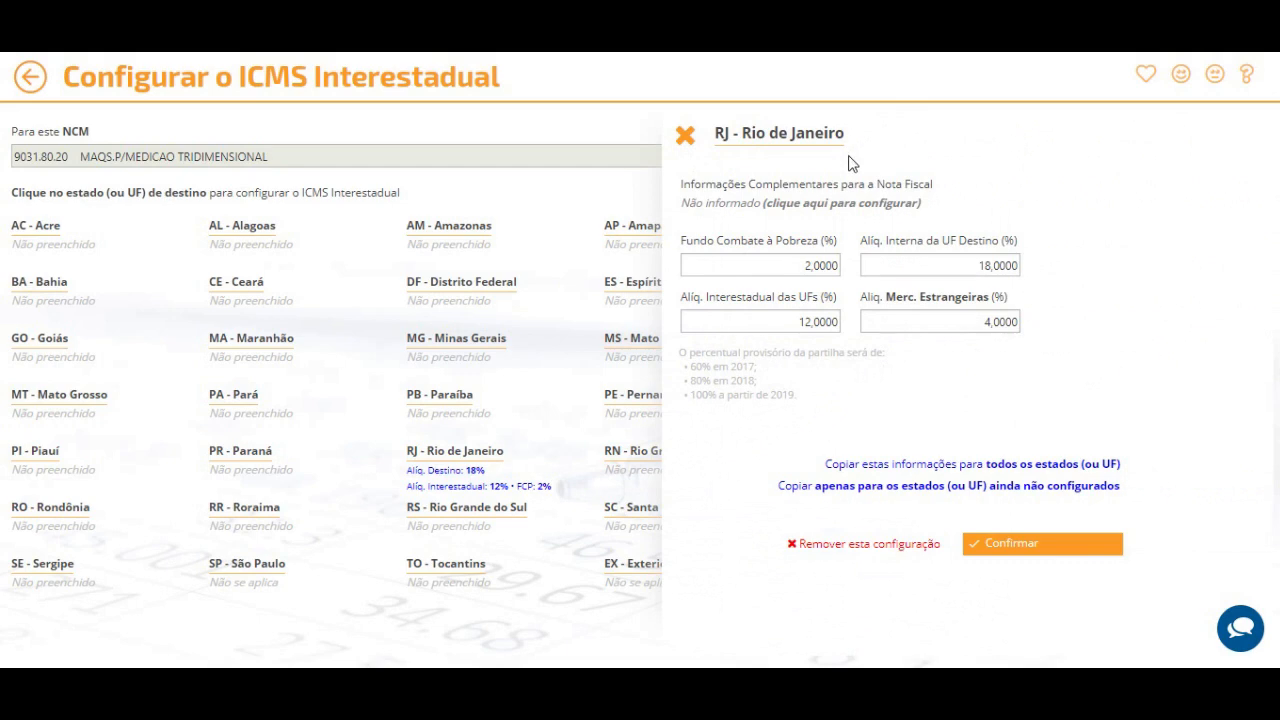
# View the supplementary invoice information for Rio de Janeiro's interstate ICMS and confirm it without text.
pyautogui.click(784, 205)
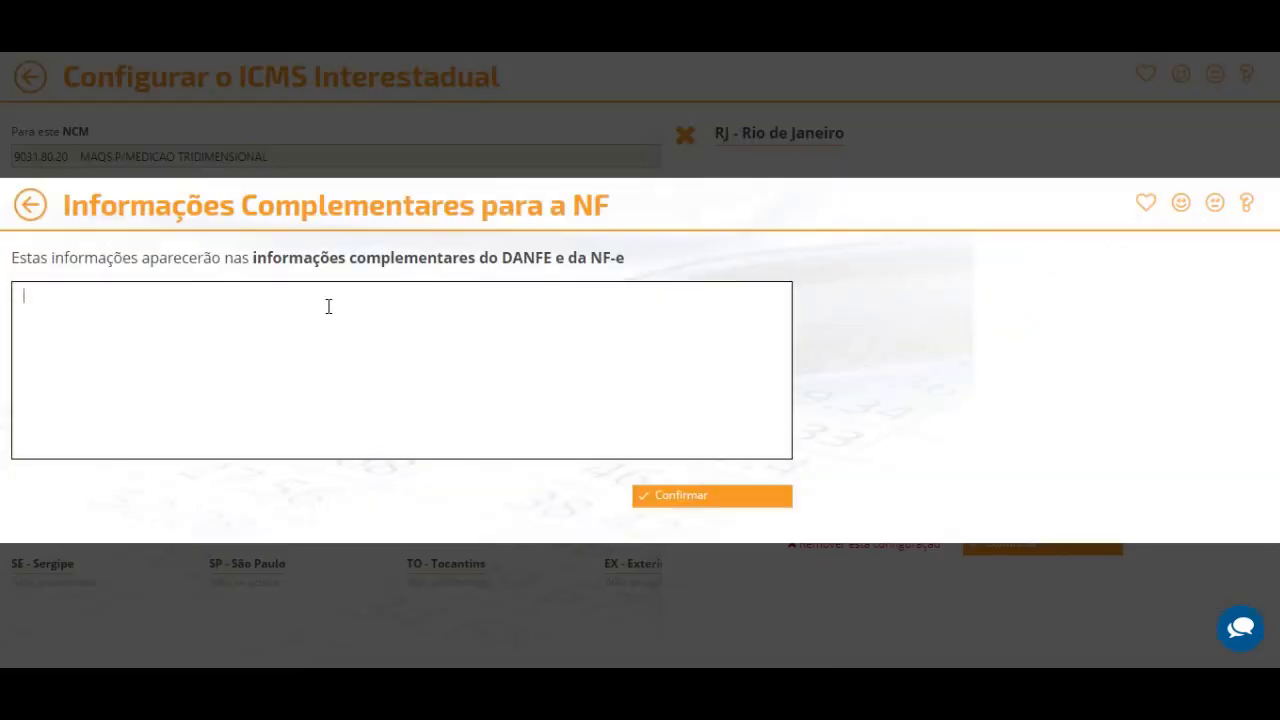
pyautogui.click(705, 497)
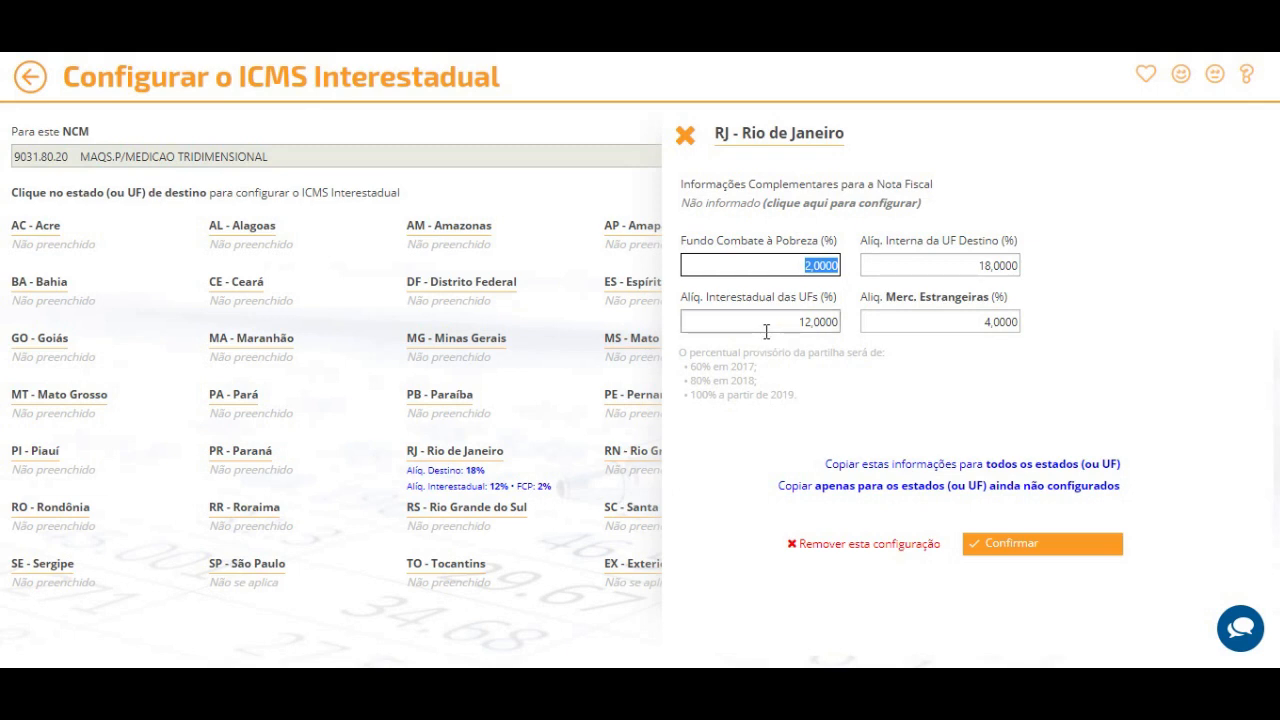
pyautogui.click(923, 350)
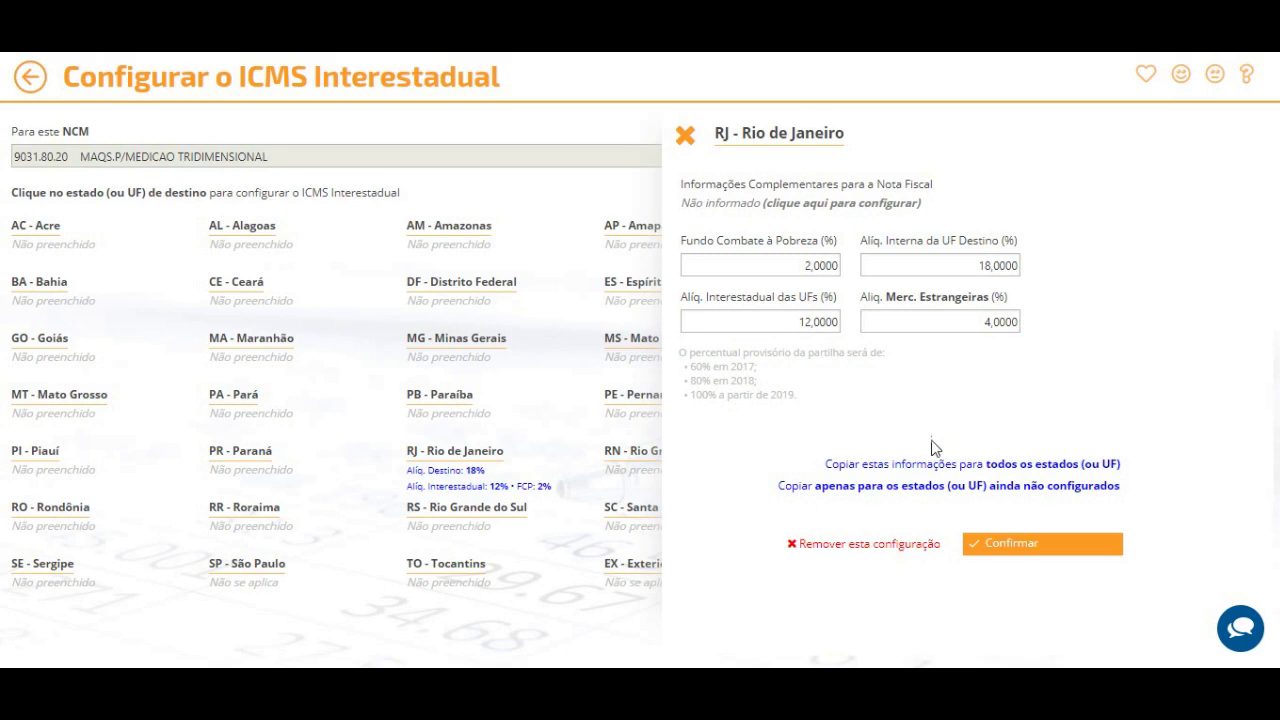
# Try both options for copying Rio de Janeiro's interstate ICMS rates, deselect them, and confirm the state's configuration.
pyautogui.click(924, 466)
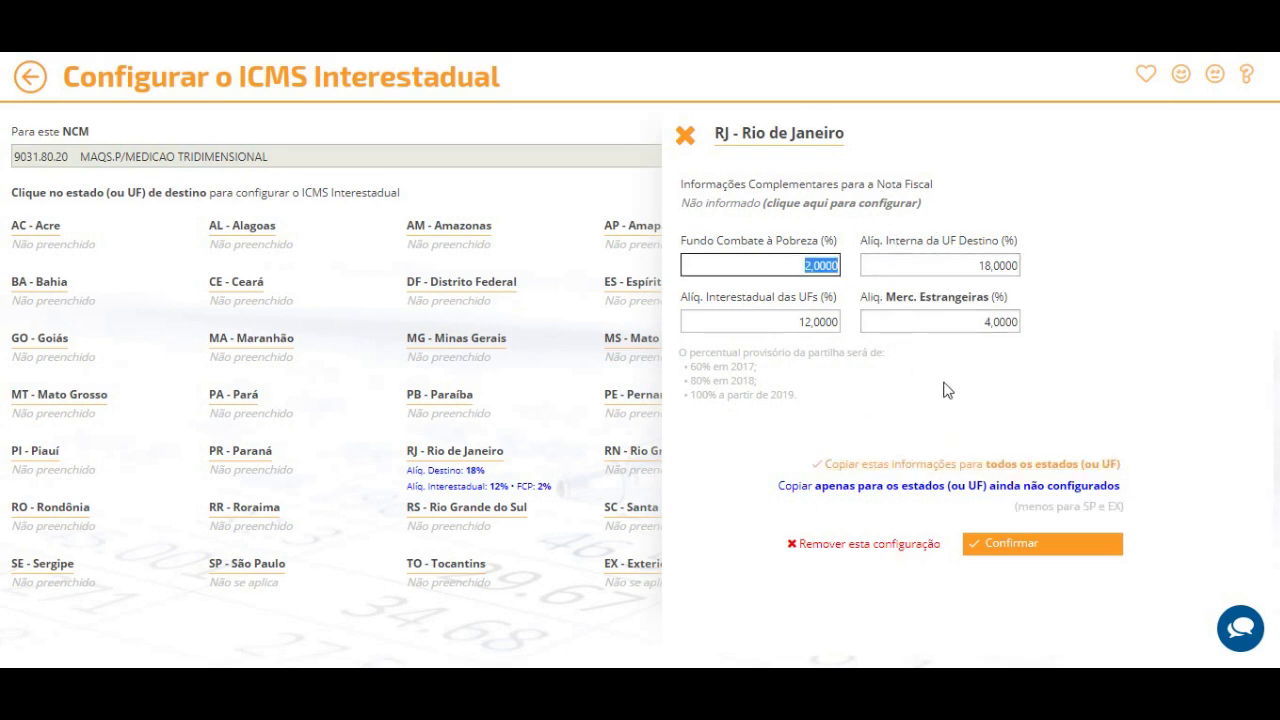
pyautogui.click(904, 489)
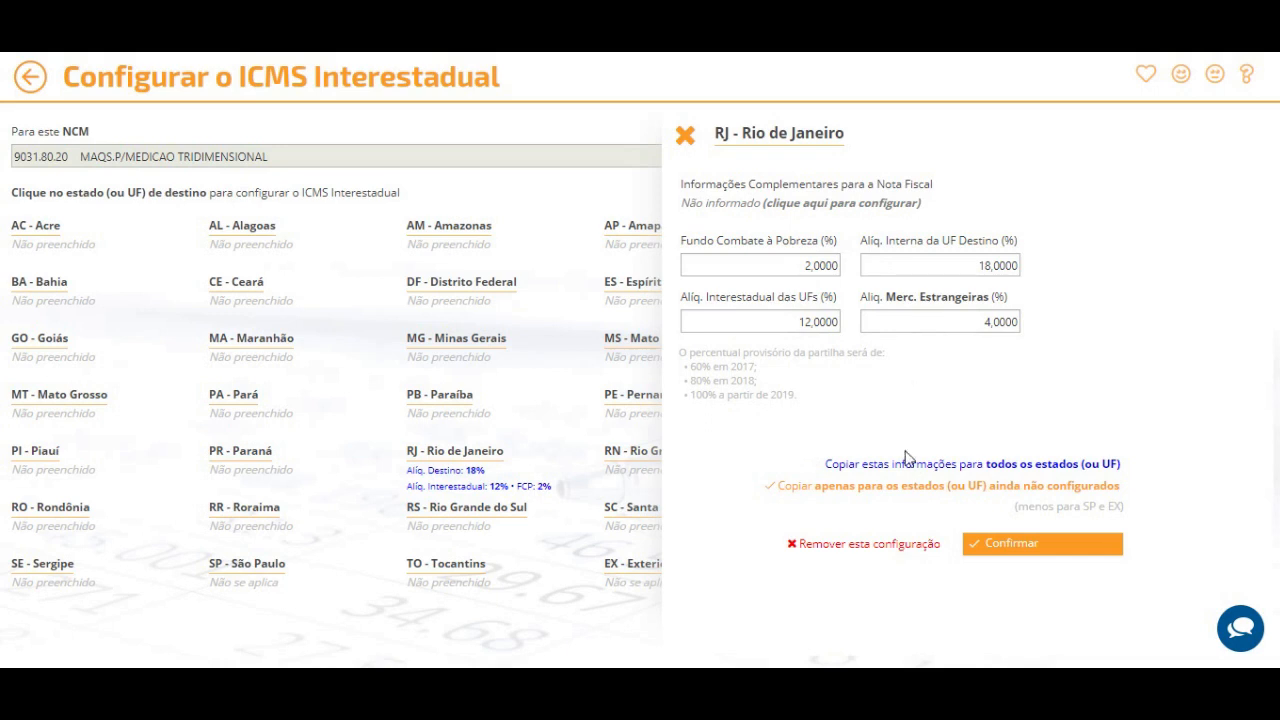
pyautogui.click(907, 489)
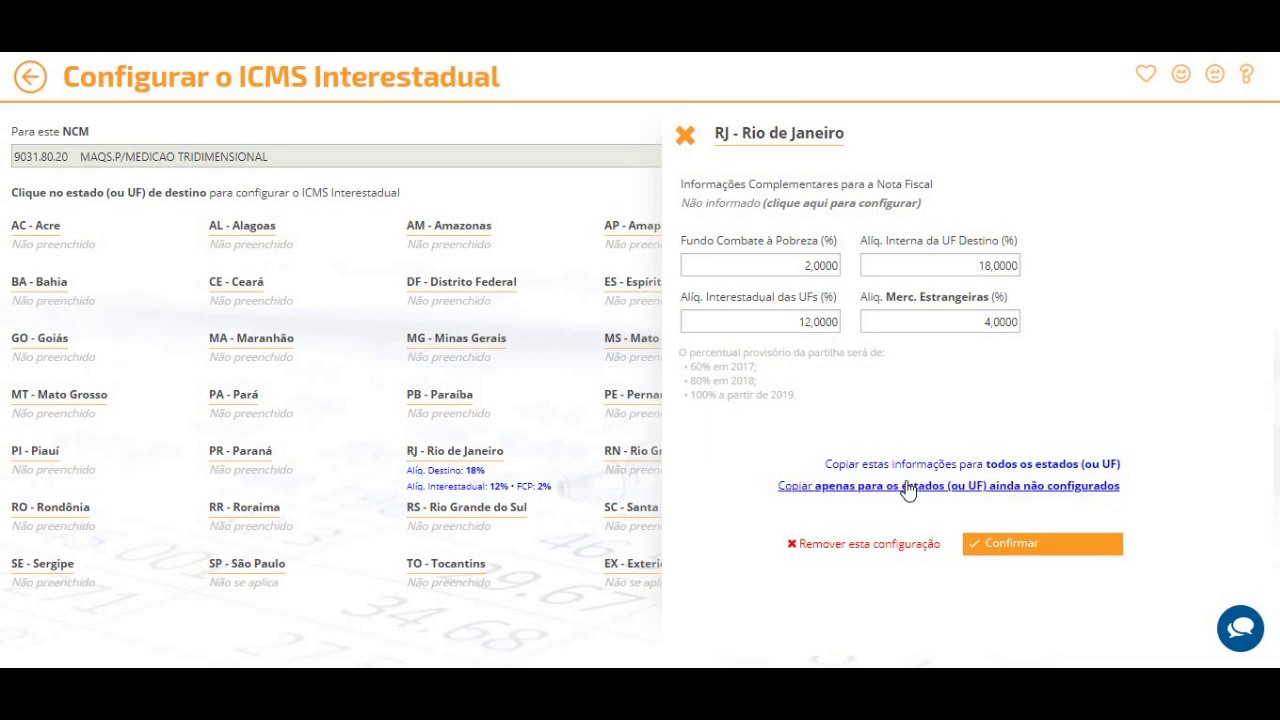
pyautogui.click(1019, 550)
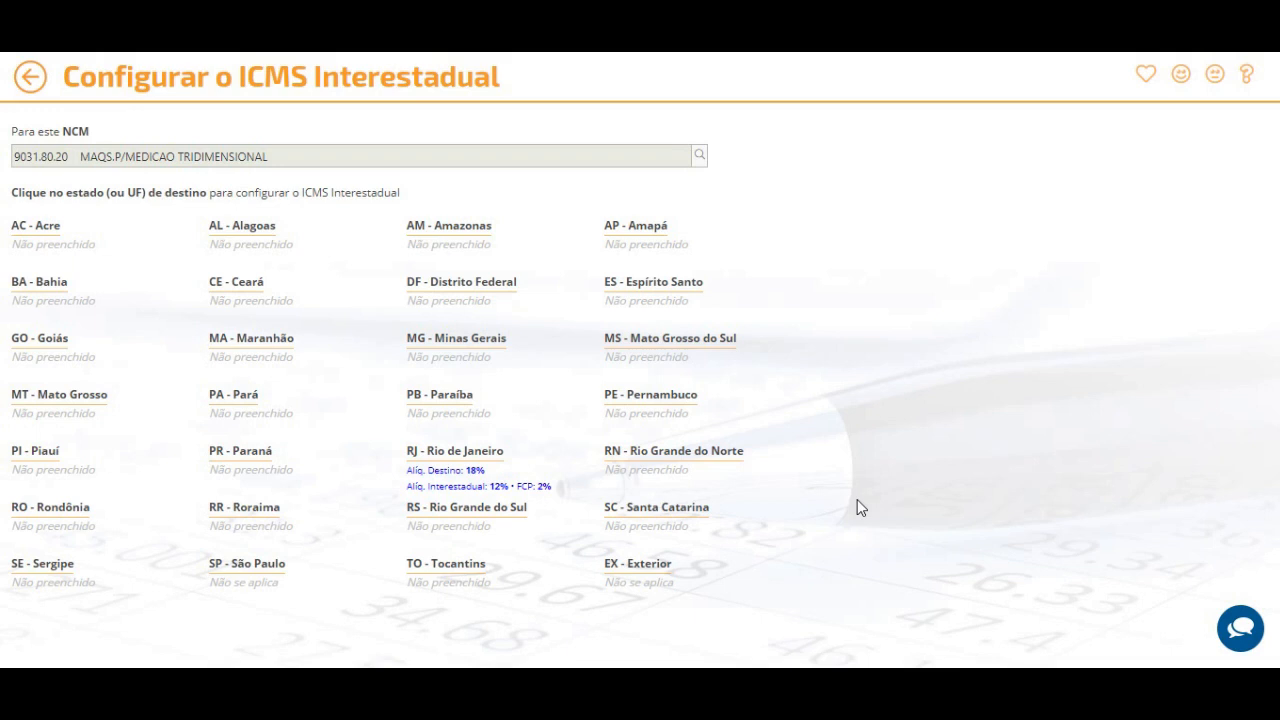
# View Rio de Janeiro's interstate ICMS exception fields for the product ESPECTROFOTÔMETRO DE ABSORÇÃO ATÓMICA 110 V and return to the scenario overview.
pyautogui.click(35, 78)
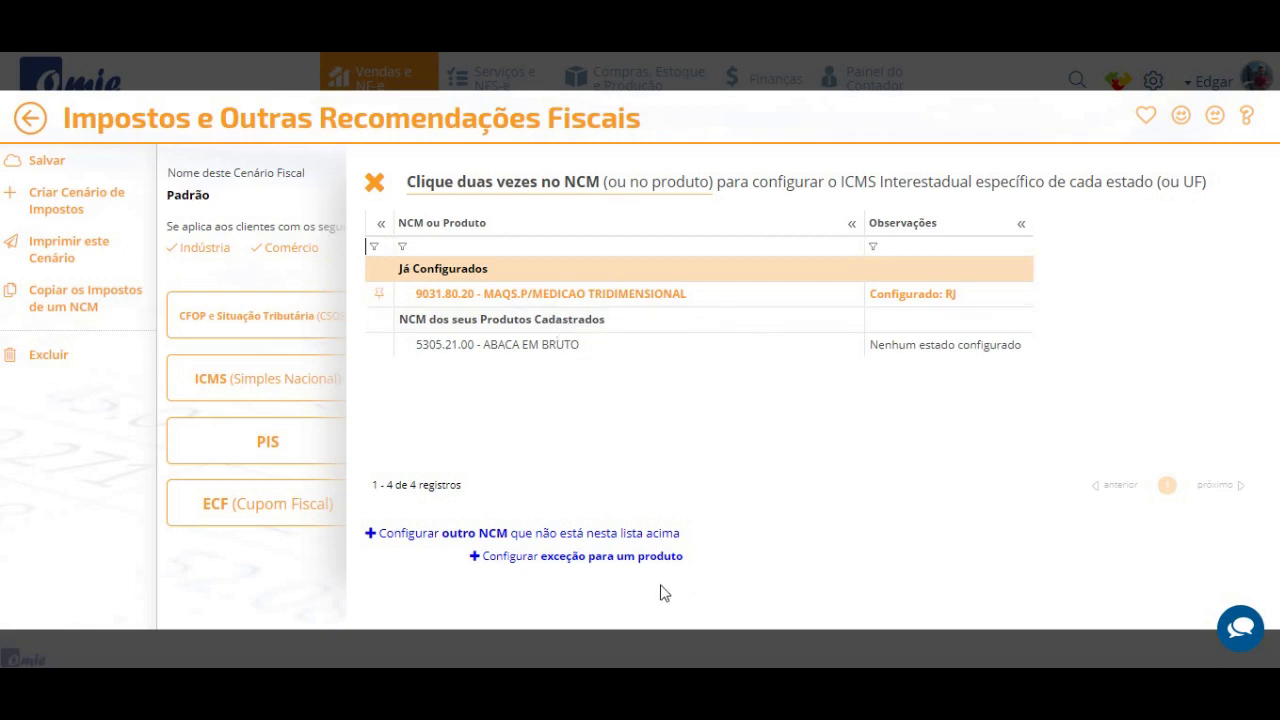
pyautogui.click(527, 566)
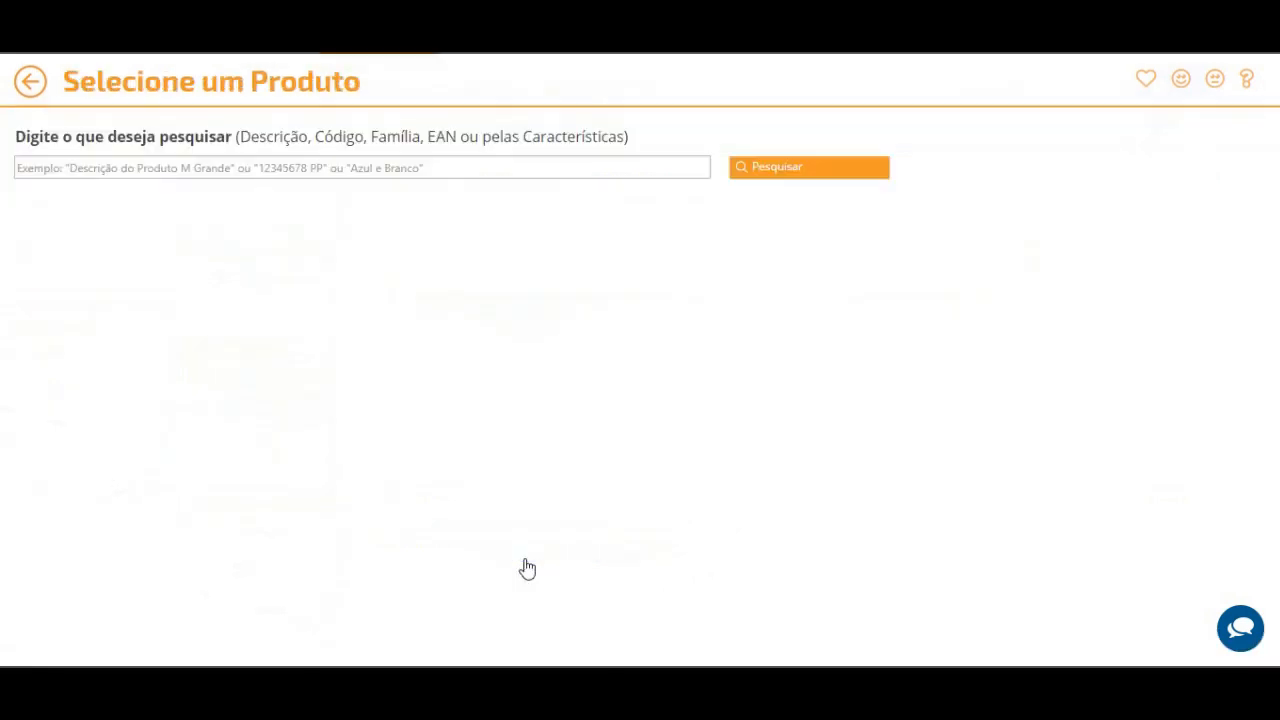
pyautogui.click(217, 298)
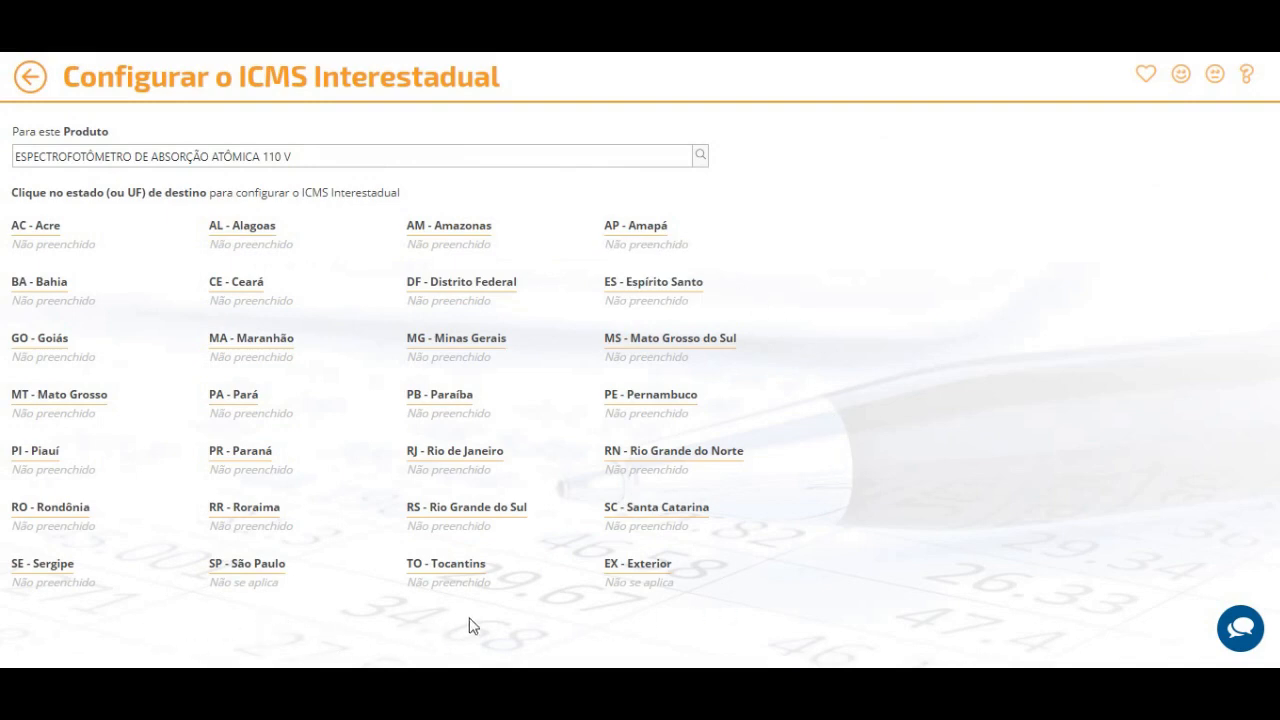
pyautogui.click(469, 480)
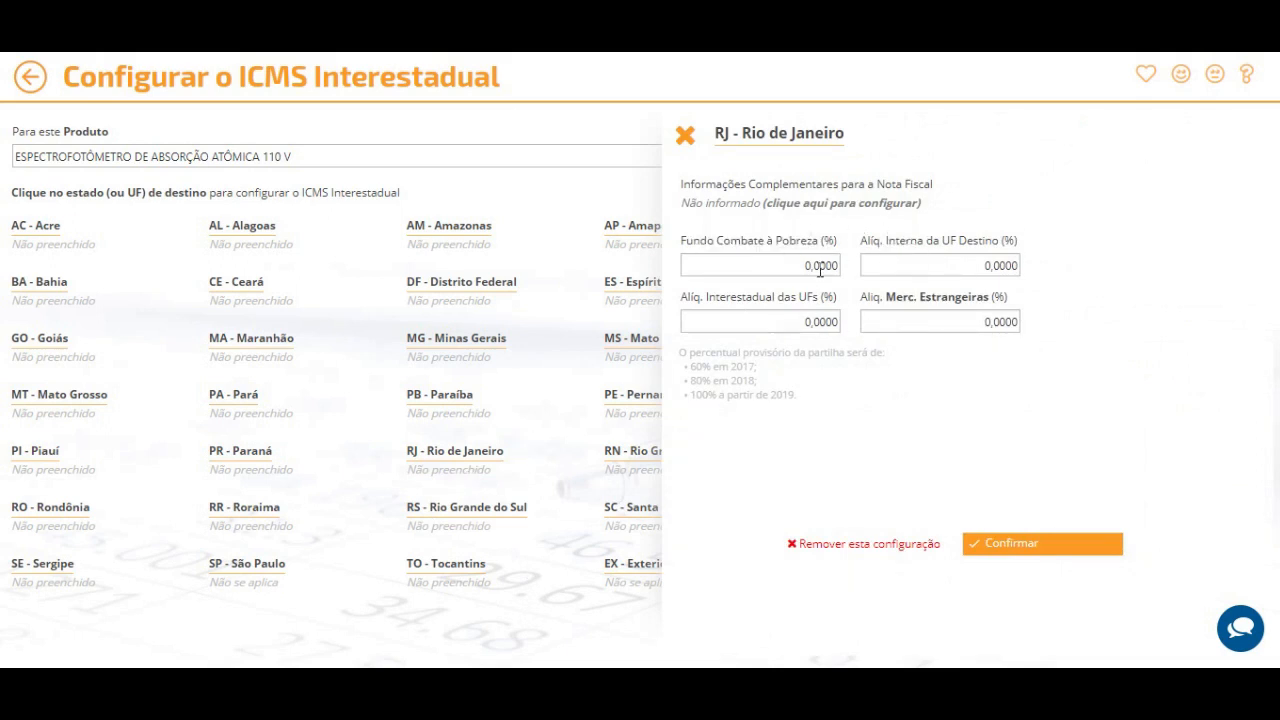
pyautogui.click(686, 134)
pyautogui.click(32, 77)
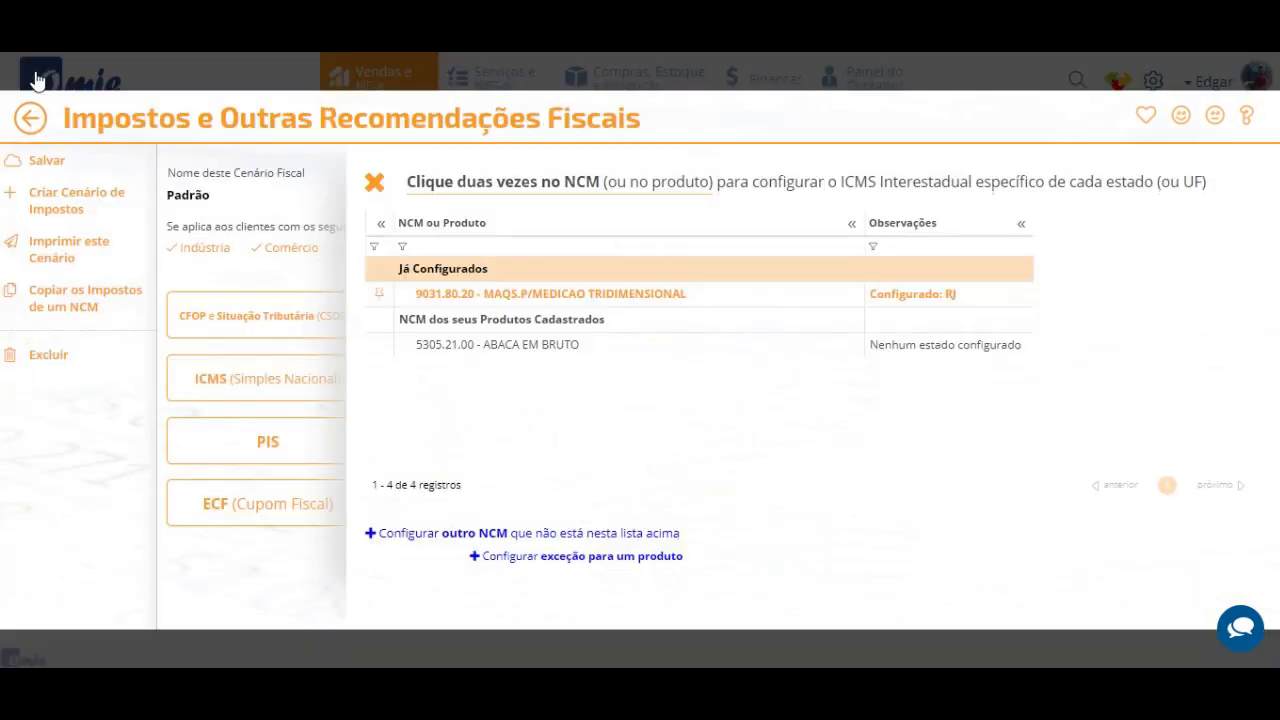
pyautogui.click(374, 184)
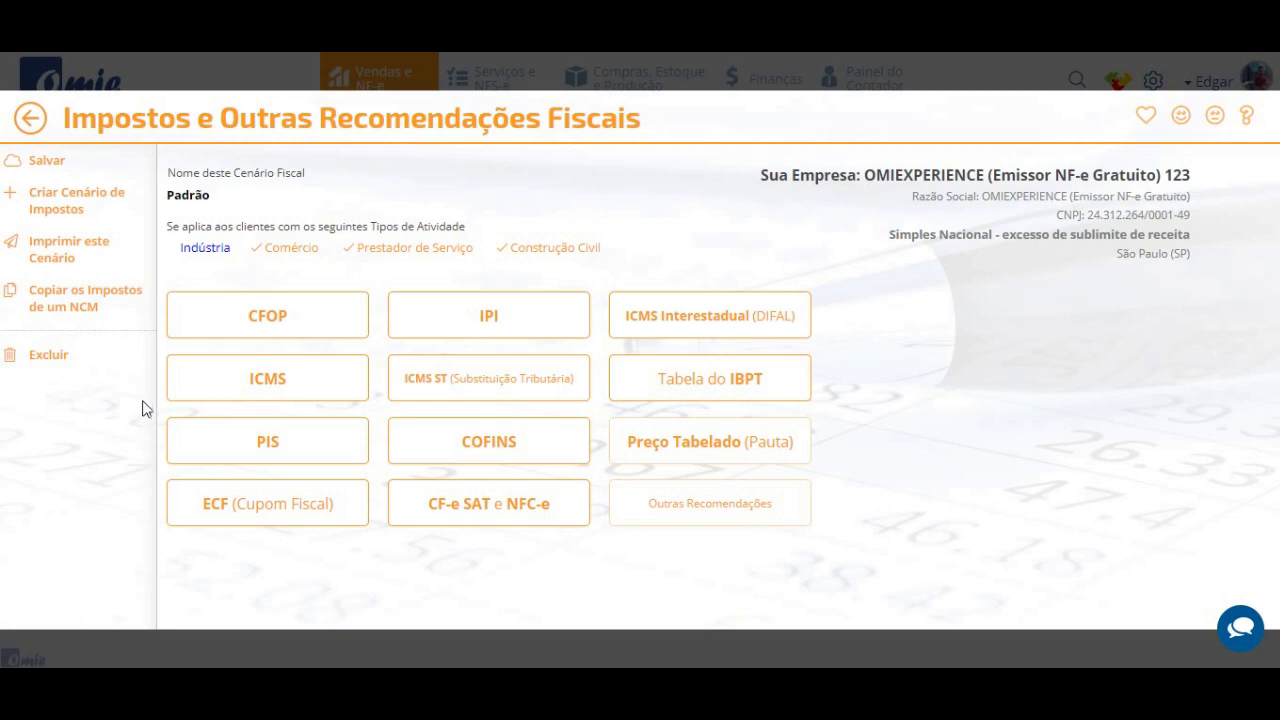
# Open the ICMS configuration of NCM 5305.21.00 - ABACA EM BRUTO for the destination state São Paulo.
pyautogui.click(317, 383)
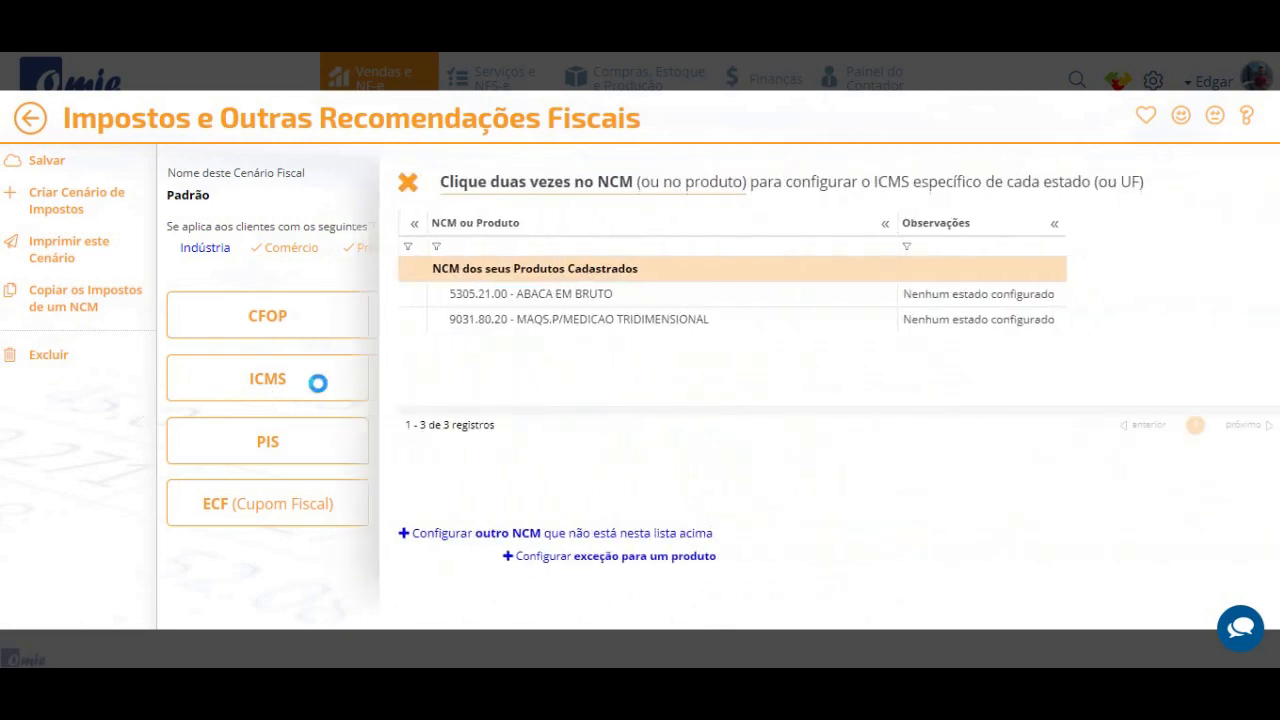
pyautogui.click(474, 302)
pyautogui.doubleClick(474, 300)
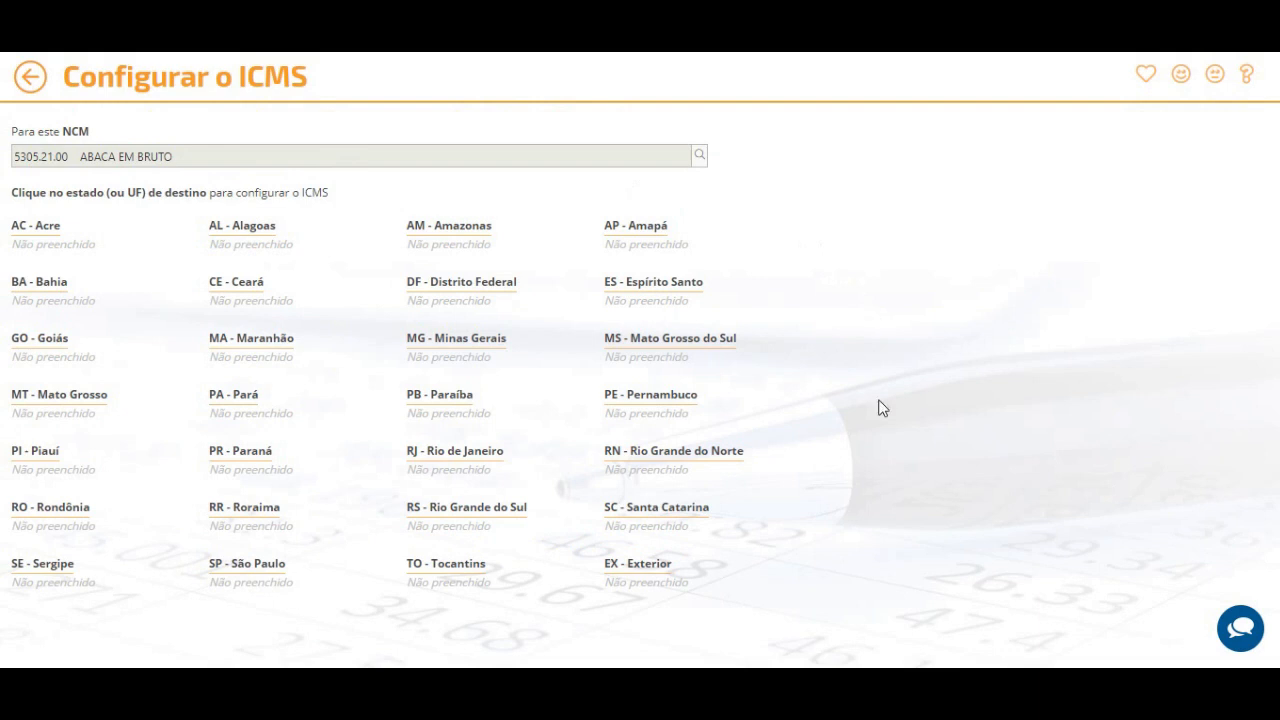
pyautogui.click(242, 586)
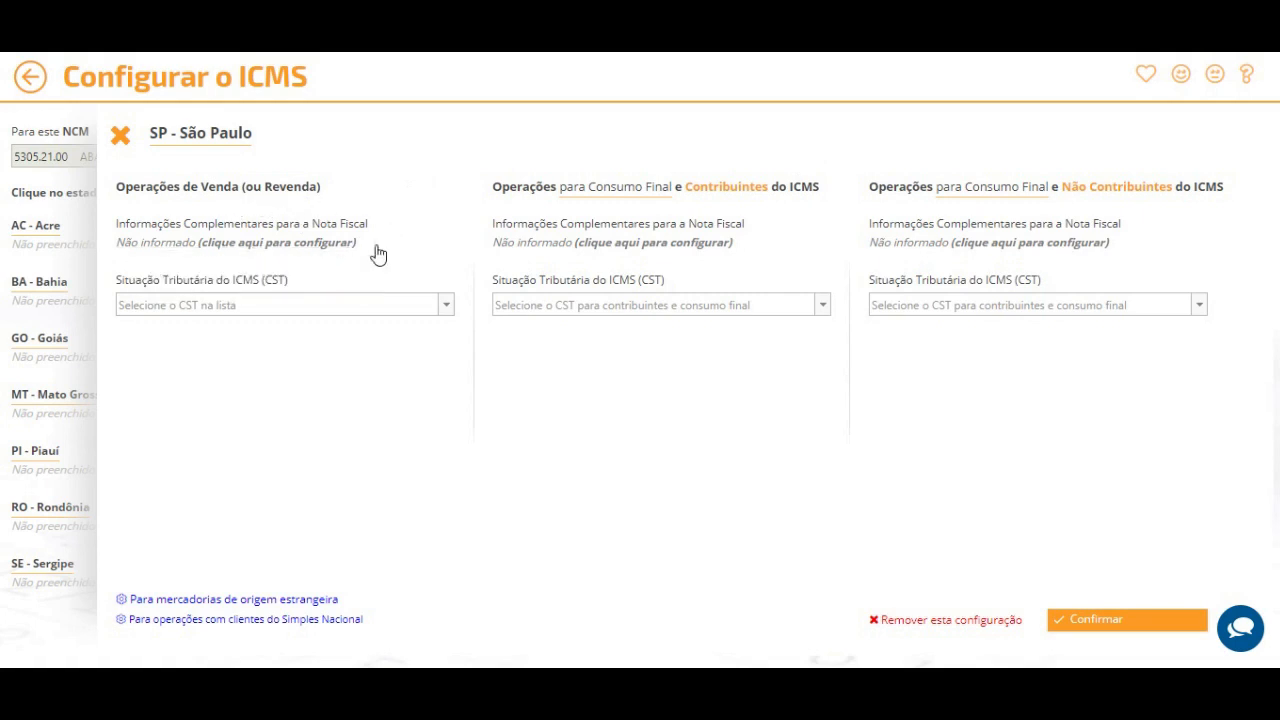
# Set São Paulo's sale or resale operations to CST 00 - Tributada integralmente with the calculation base Valor da Operação.
pyautogui.click(446, 306)
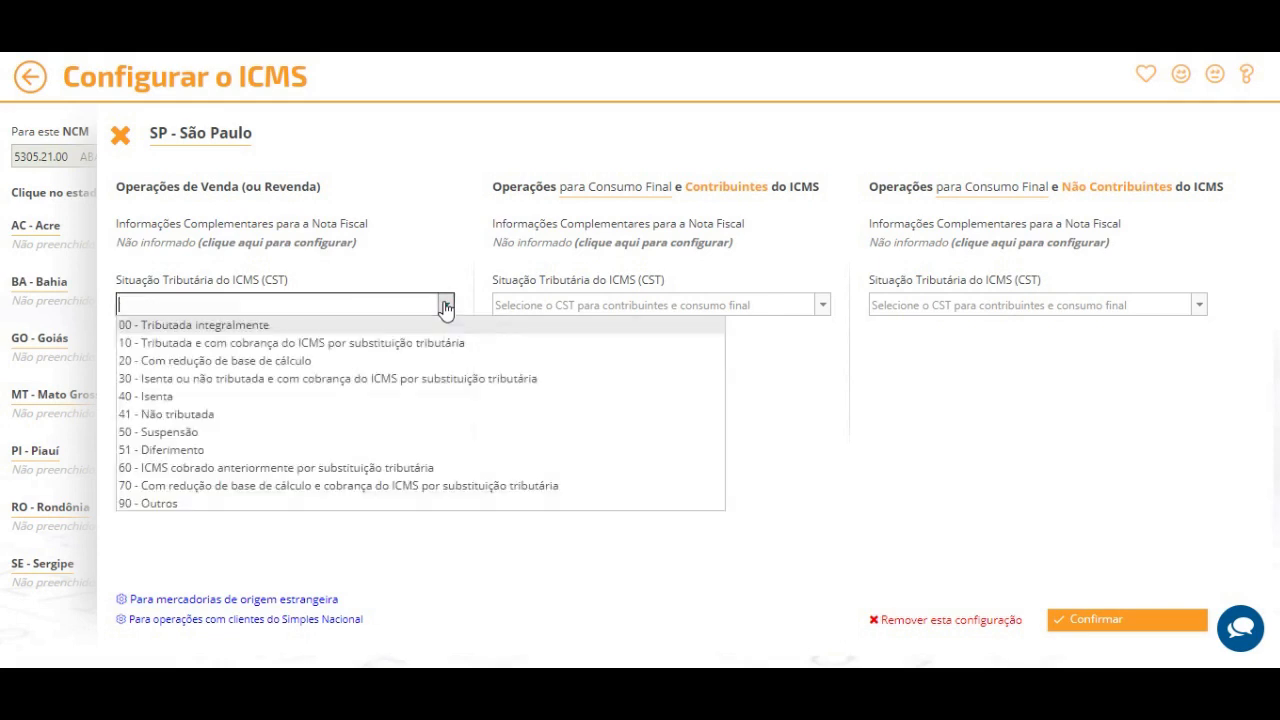
pyautogui.click(177, 325)
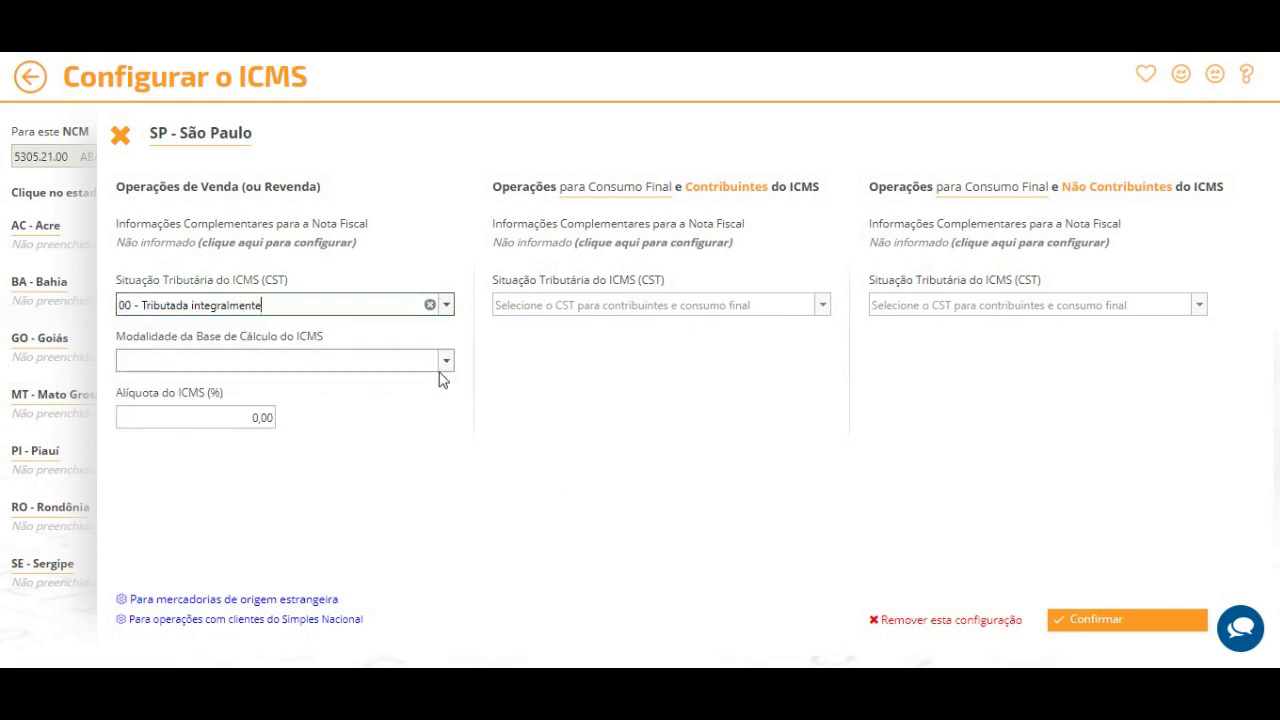
pyautogui.click(447, 364)
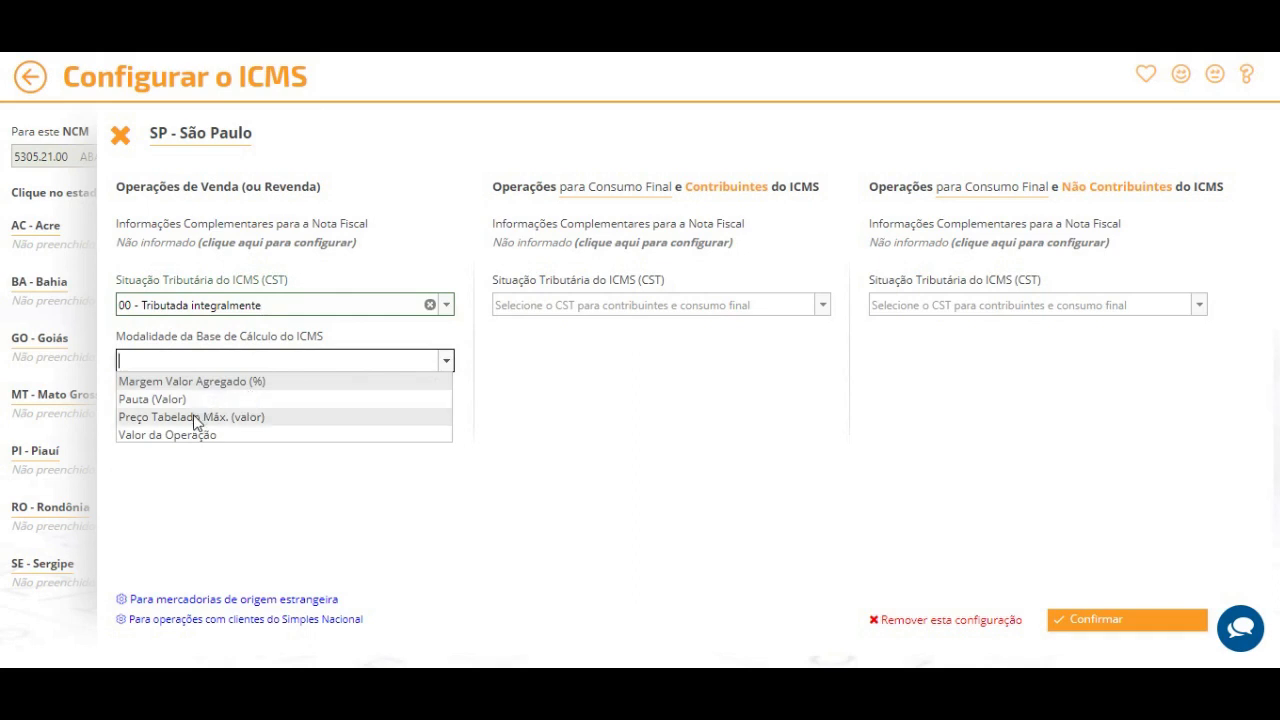
pyautogui.click(187, 436)
pyautogui.click(227, 415)
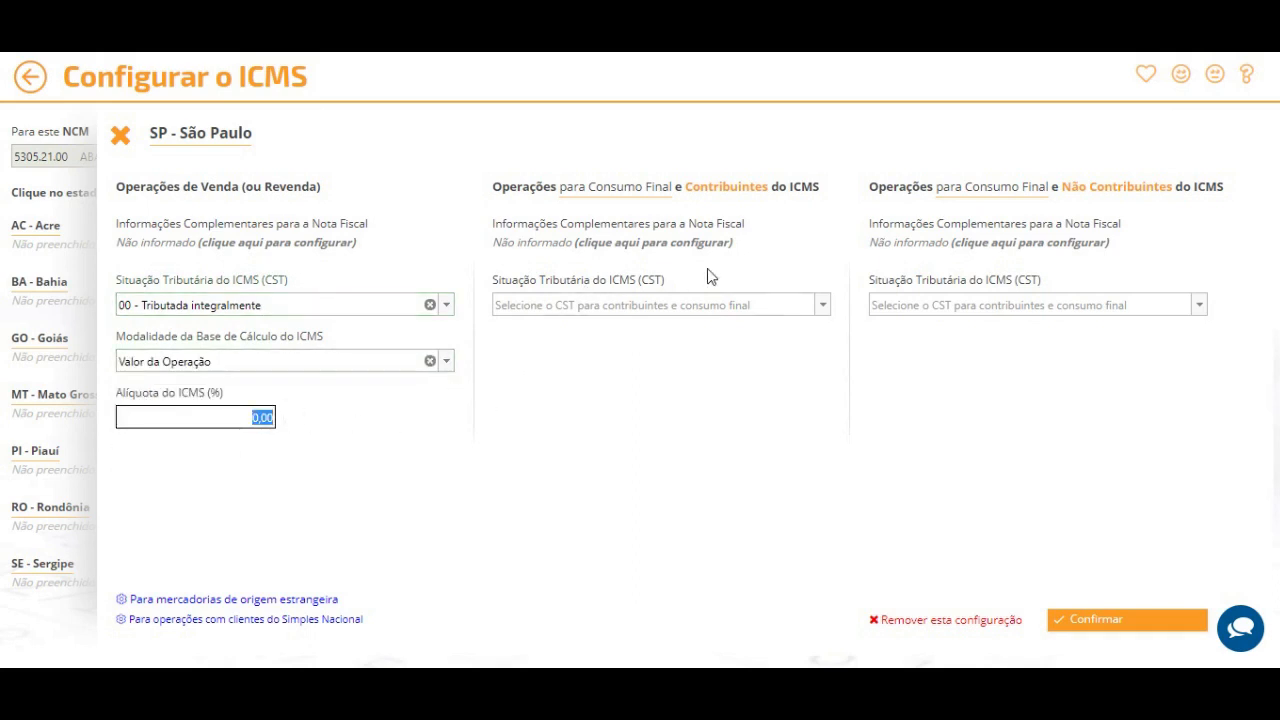
# Set São Paulo's final-consumption operations, for both contributors and non-contributors, to CST 00 - Tributada integralmente with the calculation base Valor da Operação.
pyautogui.click(822, 305)
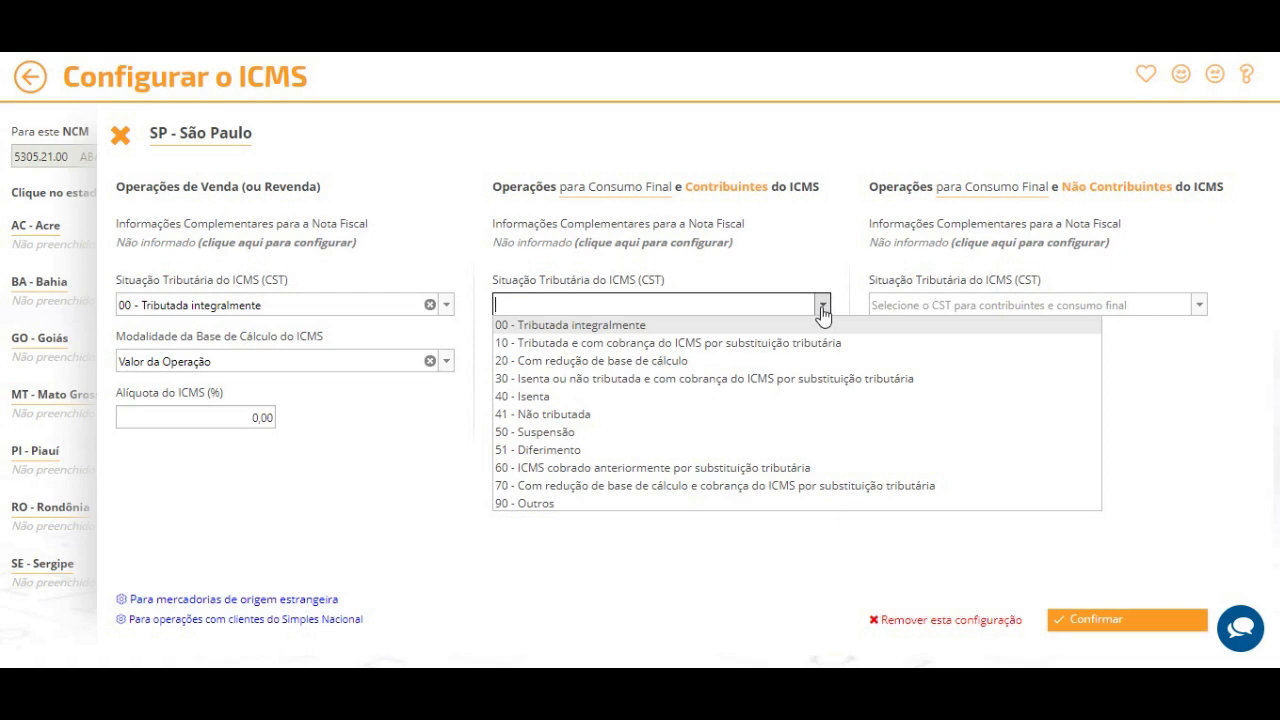
pyautogui.click(611, 327)
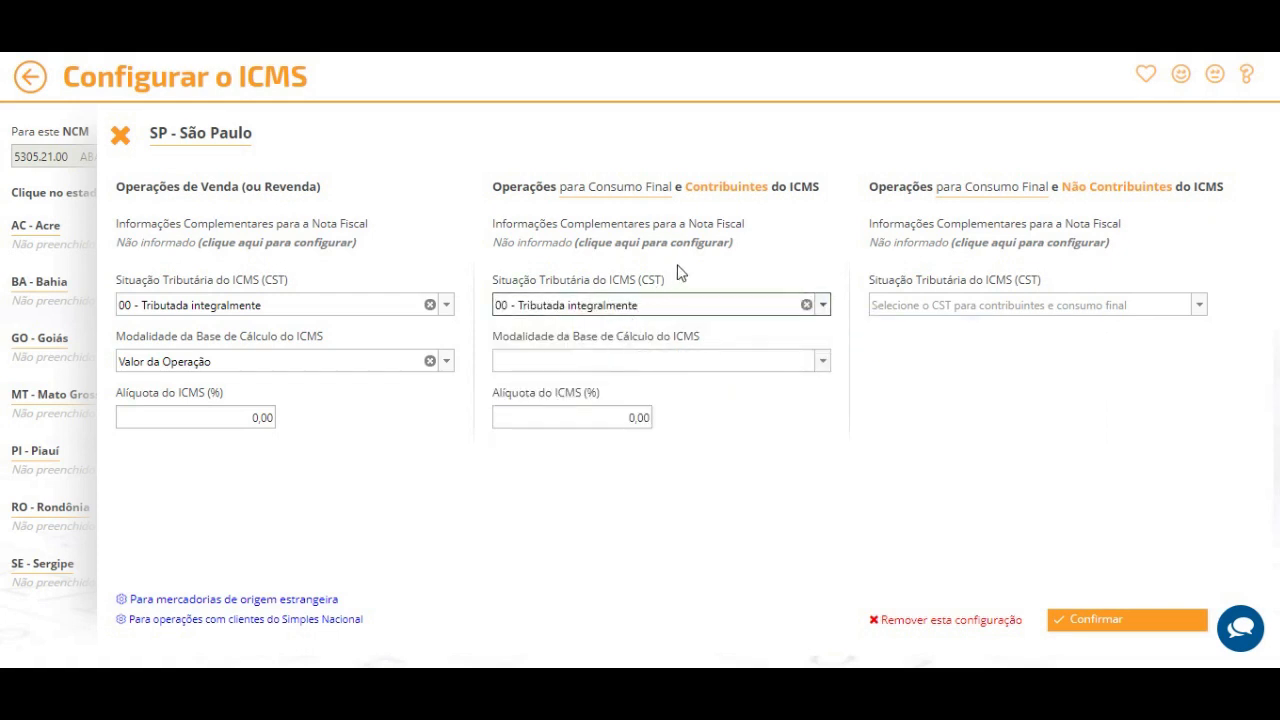
pyautogui.click(822, 362)
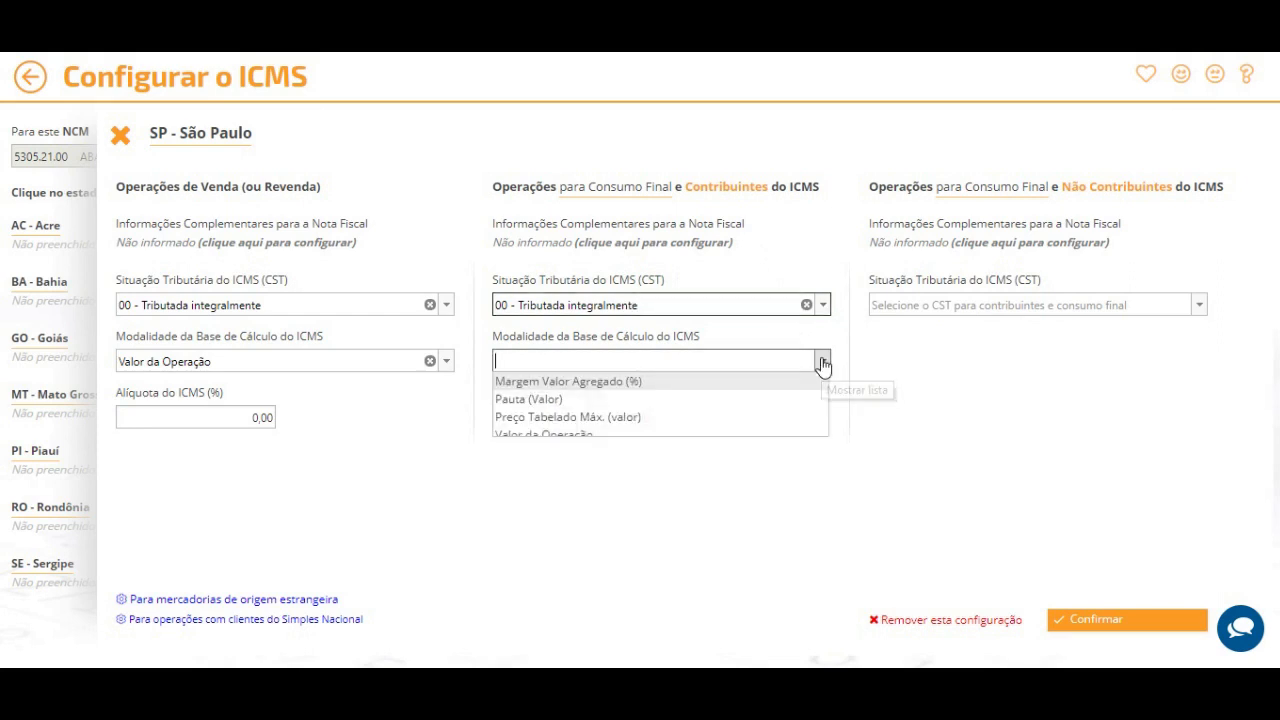
pyautogui.click(587, 435)
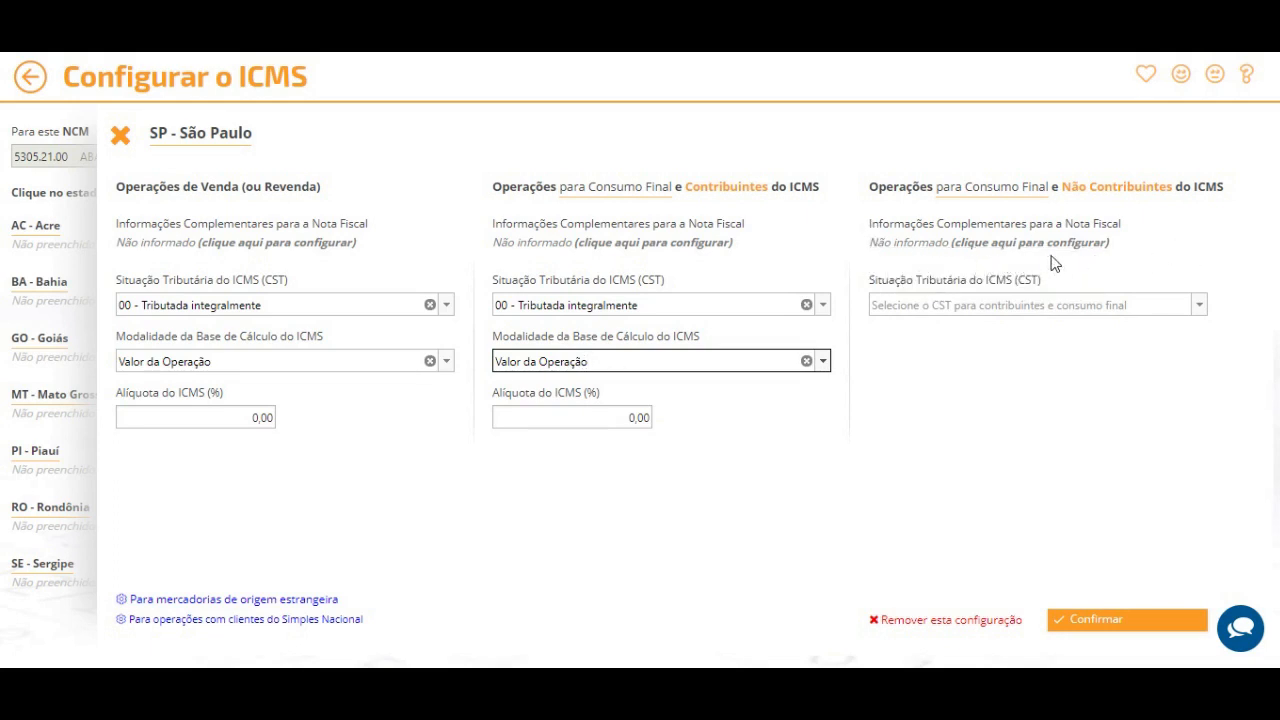
pyautogui.click(1199, 306)
pyautogui.click(970, 330)
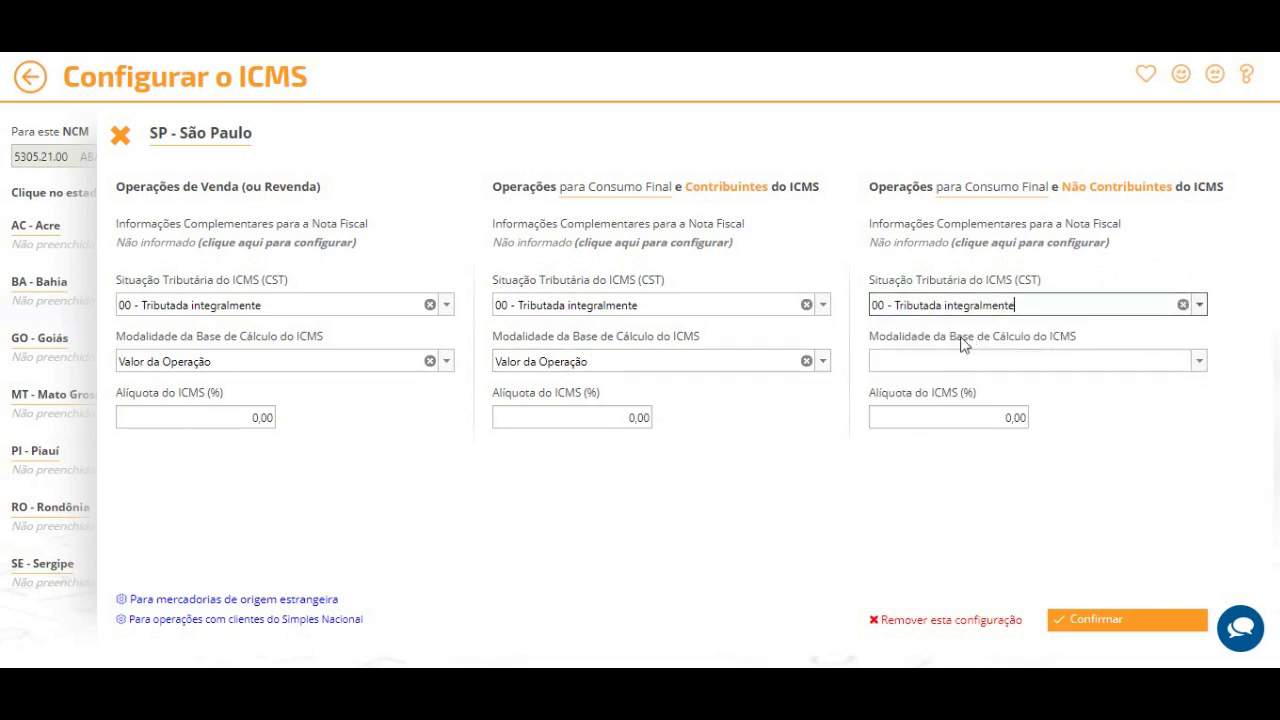
pyautogui.click(1201, 364)
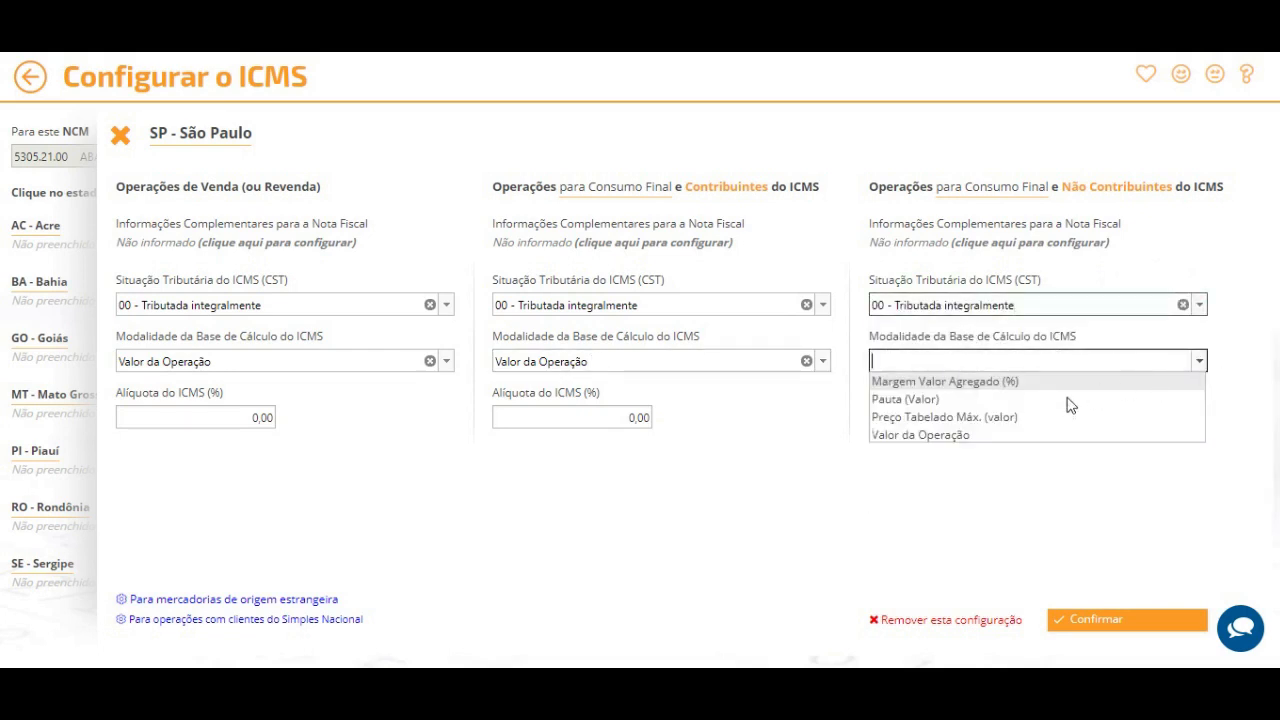
pyautogui.click(969, 435)
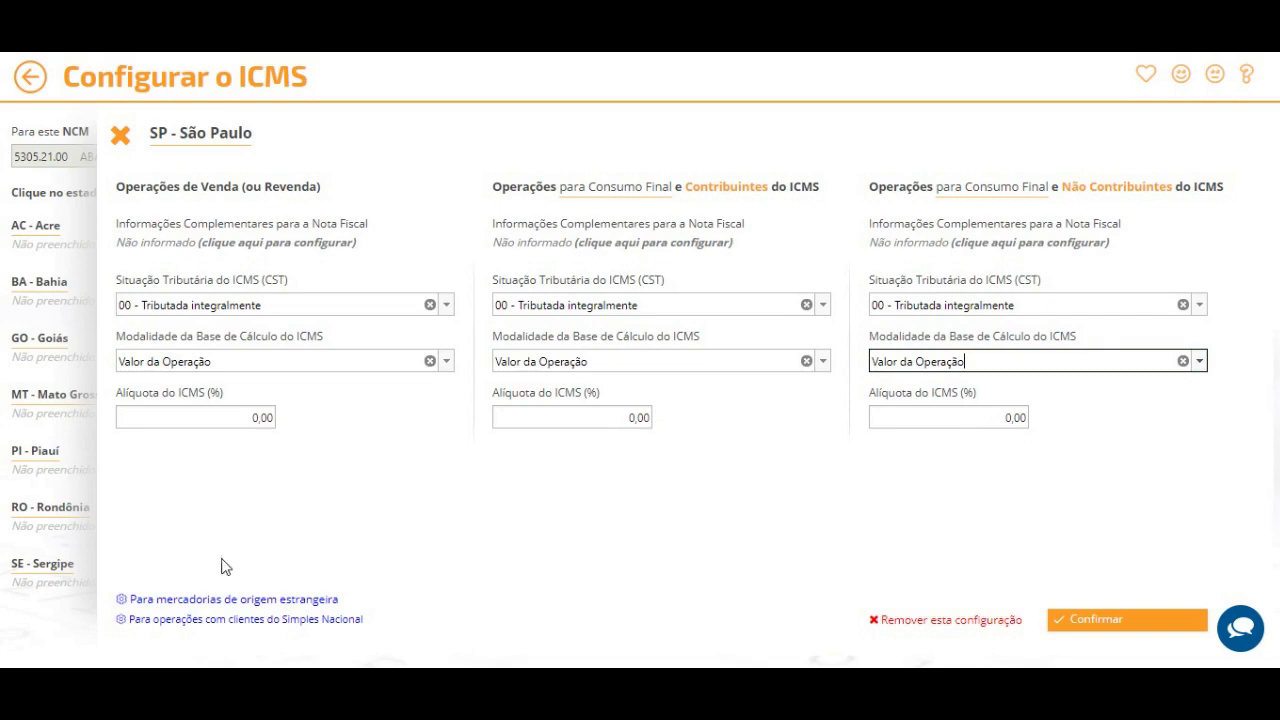
# Try CST 00 - Tributada integralmente for sales of foreign-origin goods to São Paulo and close those settings without saving.
pyautogui.click(210, 600)
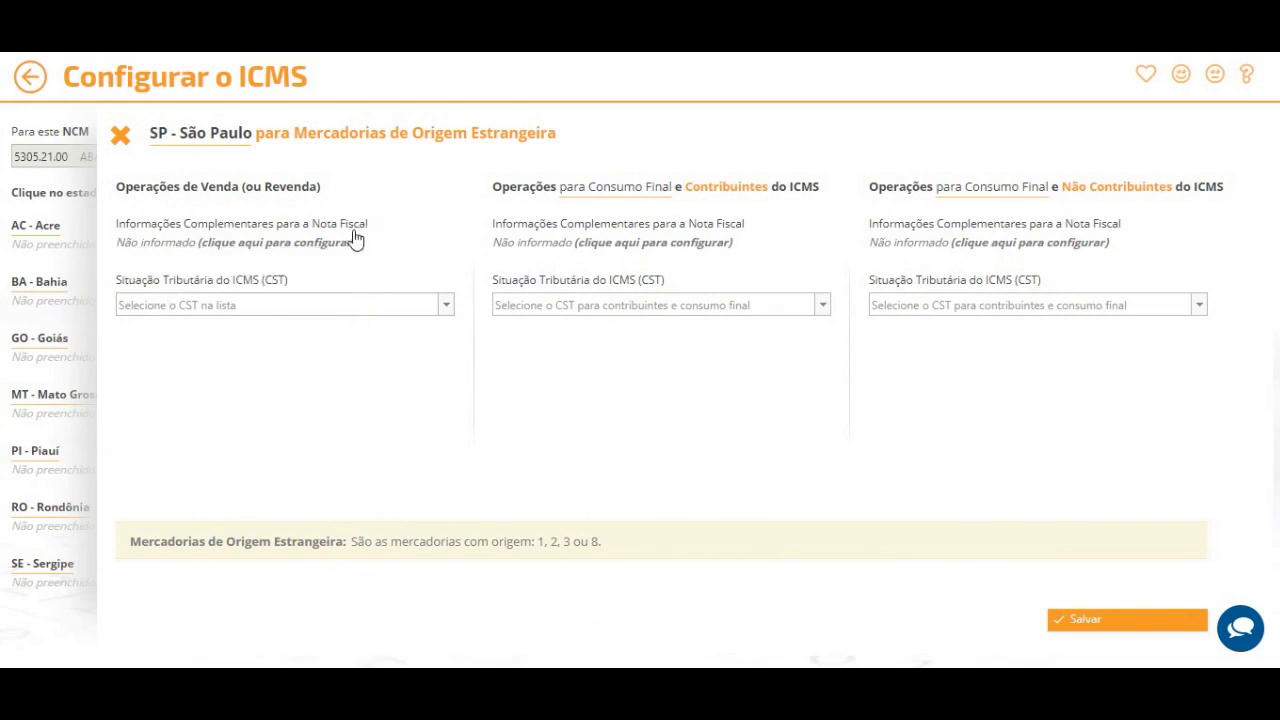
pyautogui.click(447, 307)
pyautogui.click(320, 326)
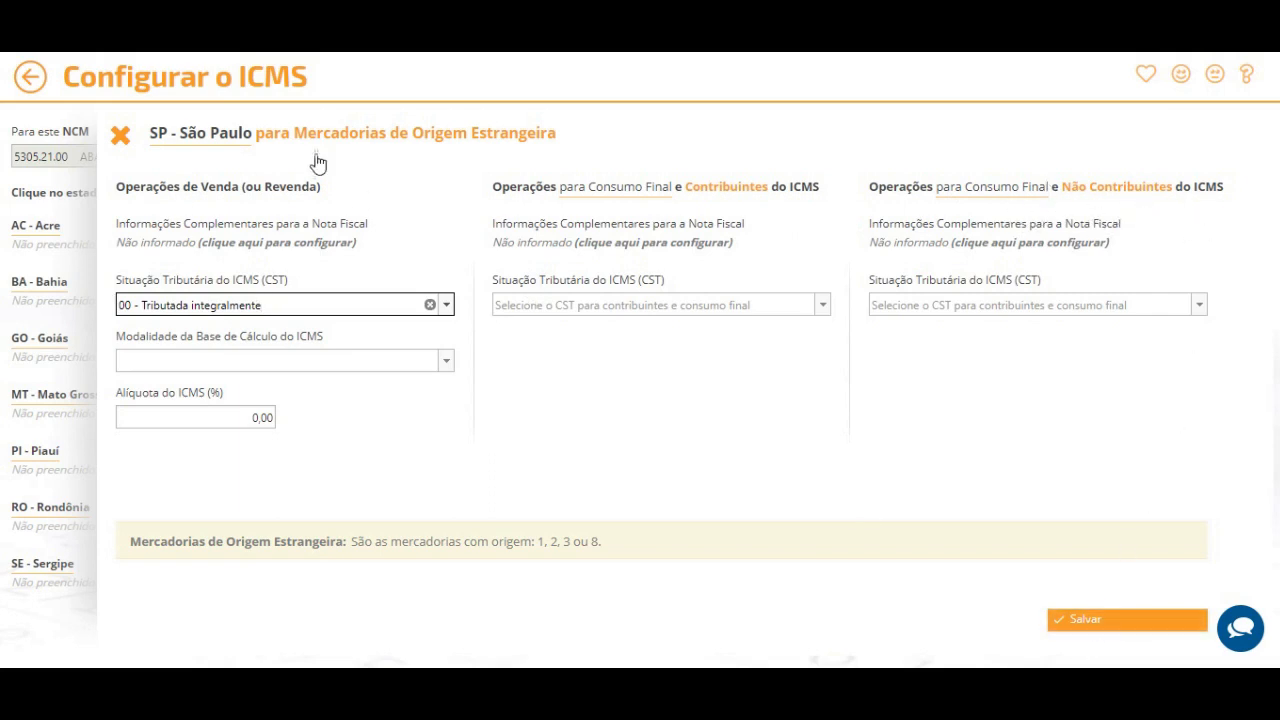
pyautogui.click(118, 140)
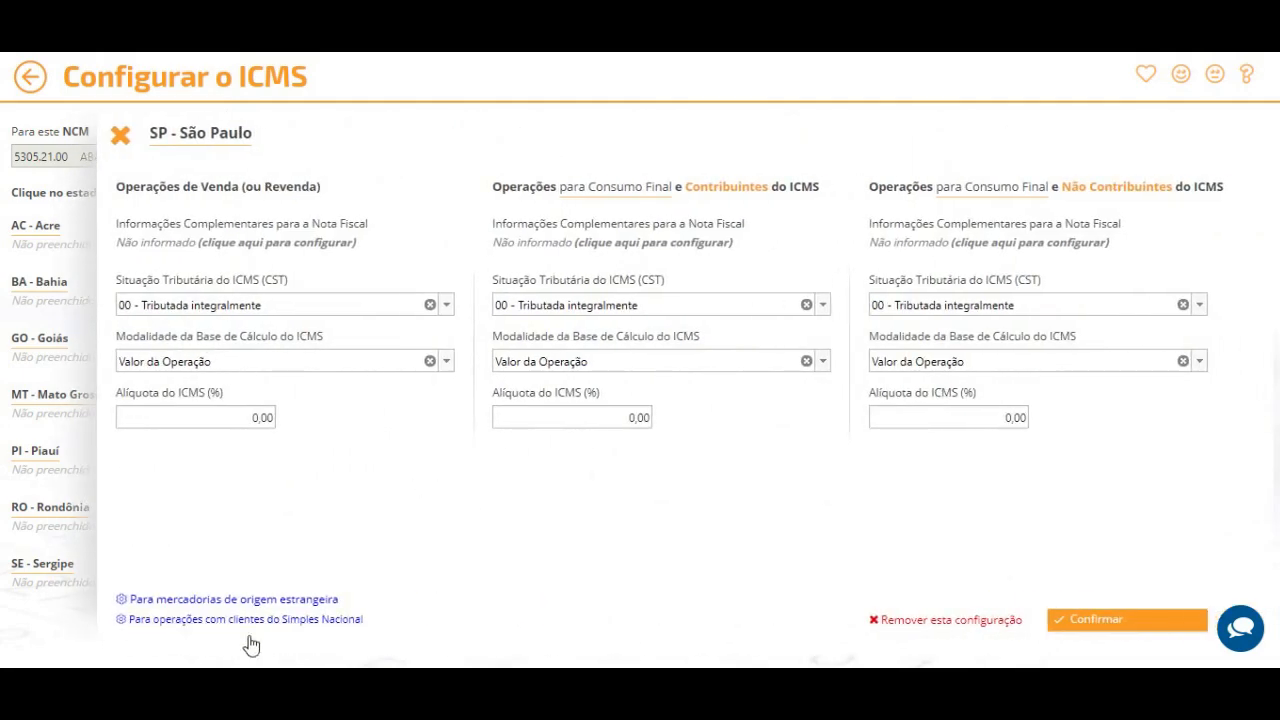
# Try CST 00 for São Paulo's Simples Nacional clients, with Margem Valor Agregado (%) for sales, and leave the state's settings without saving.
pyautogui.click(177, 620)
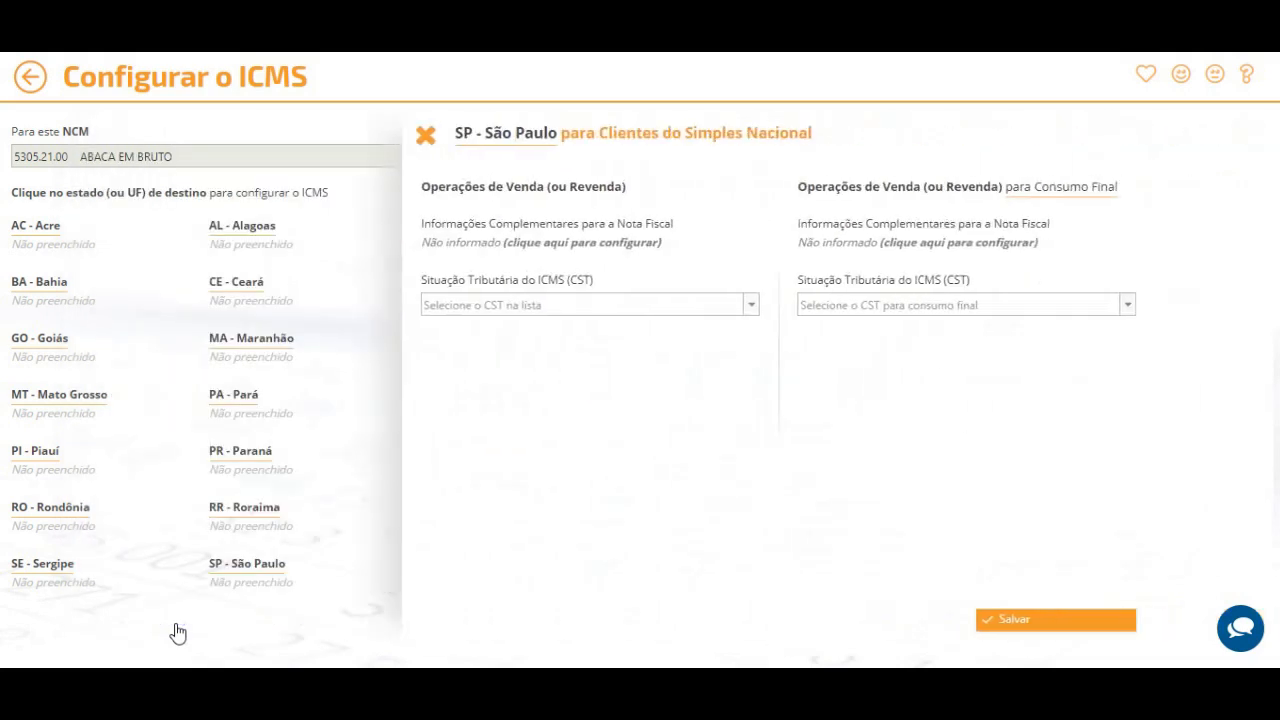
pyautogui.click(686, 312)
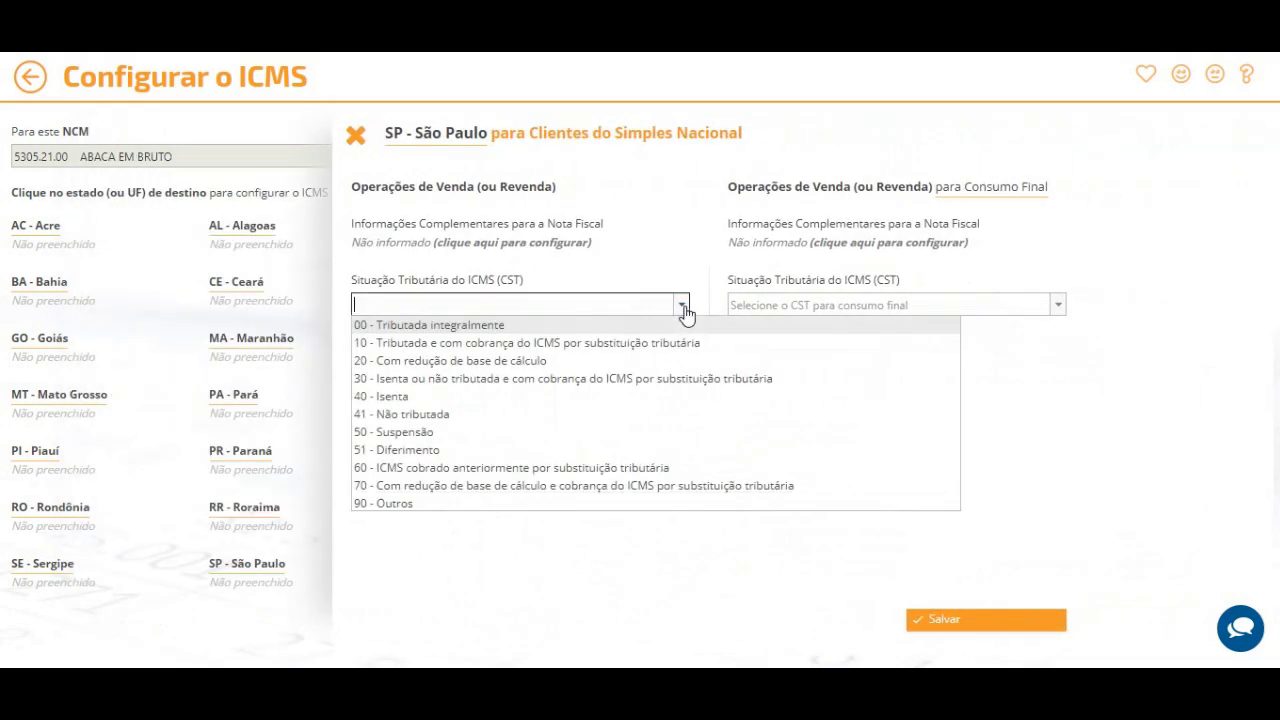
pyautogui.click(466, 326)
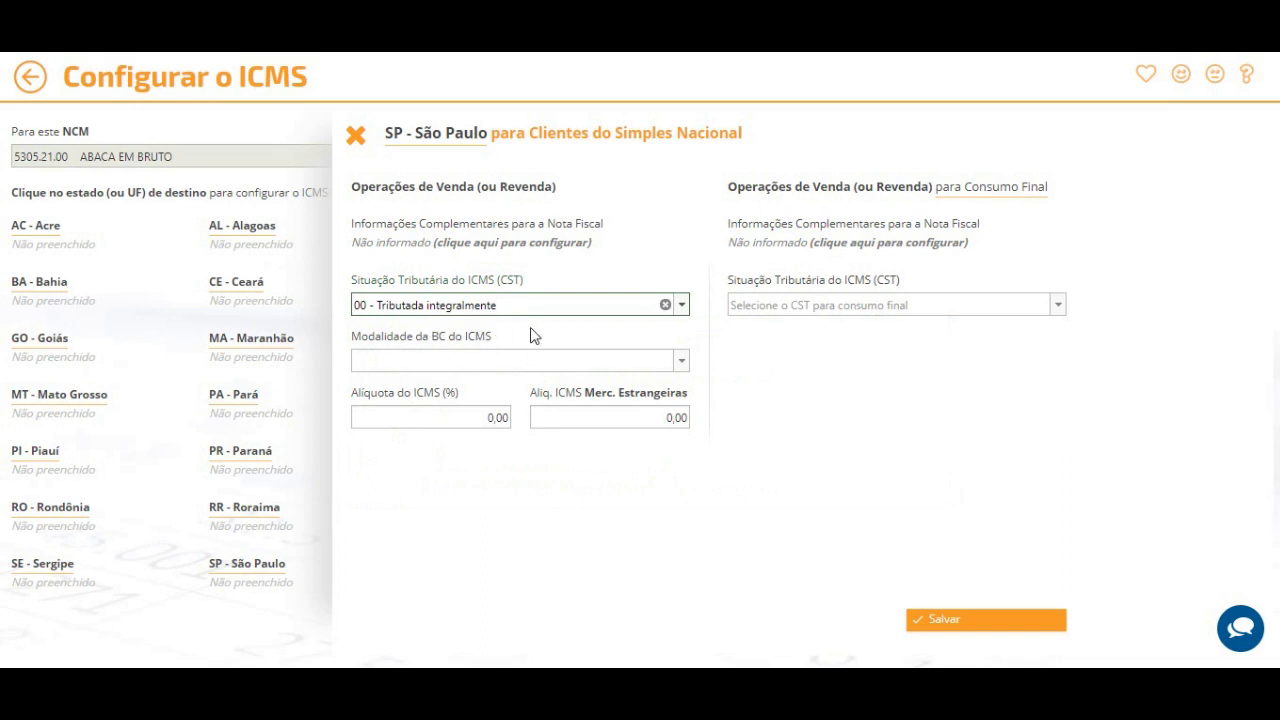
pyautogui.click(680, 360)
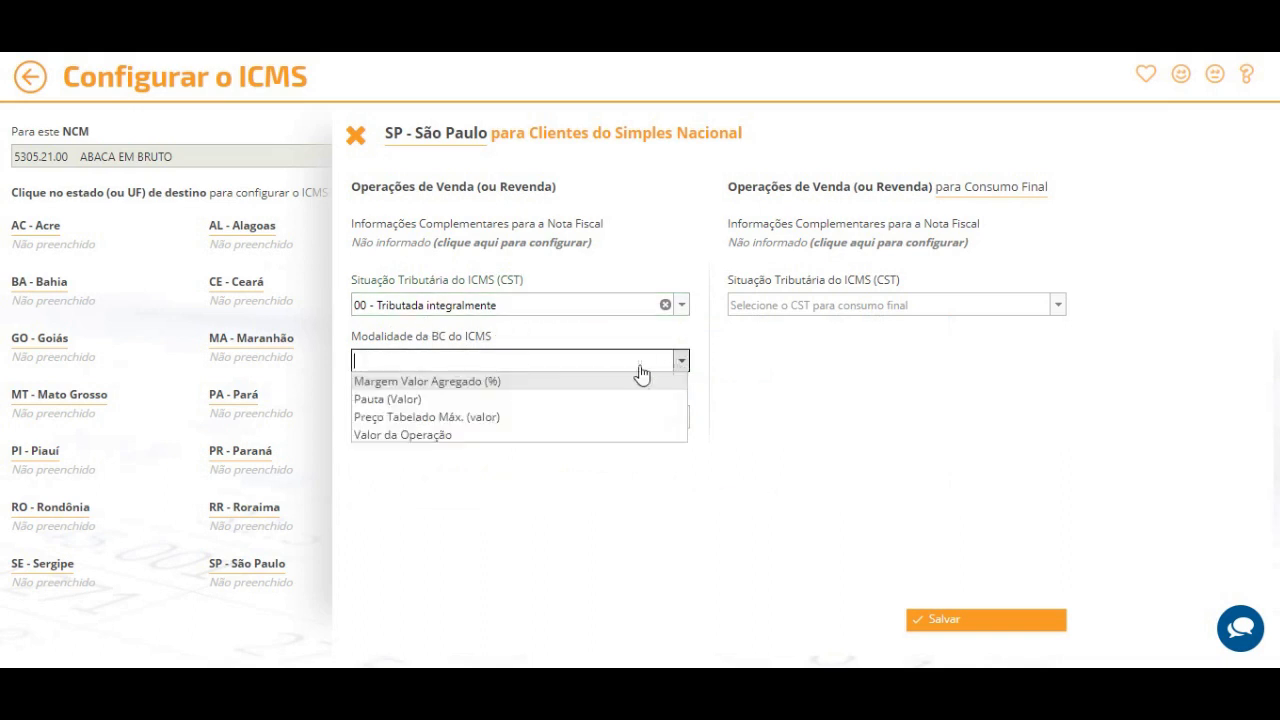
pyautogui.click(449, 386)
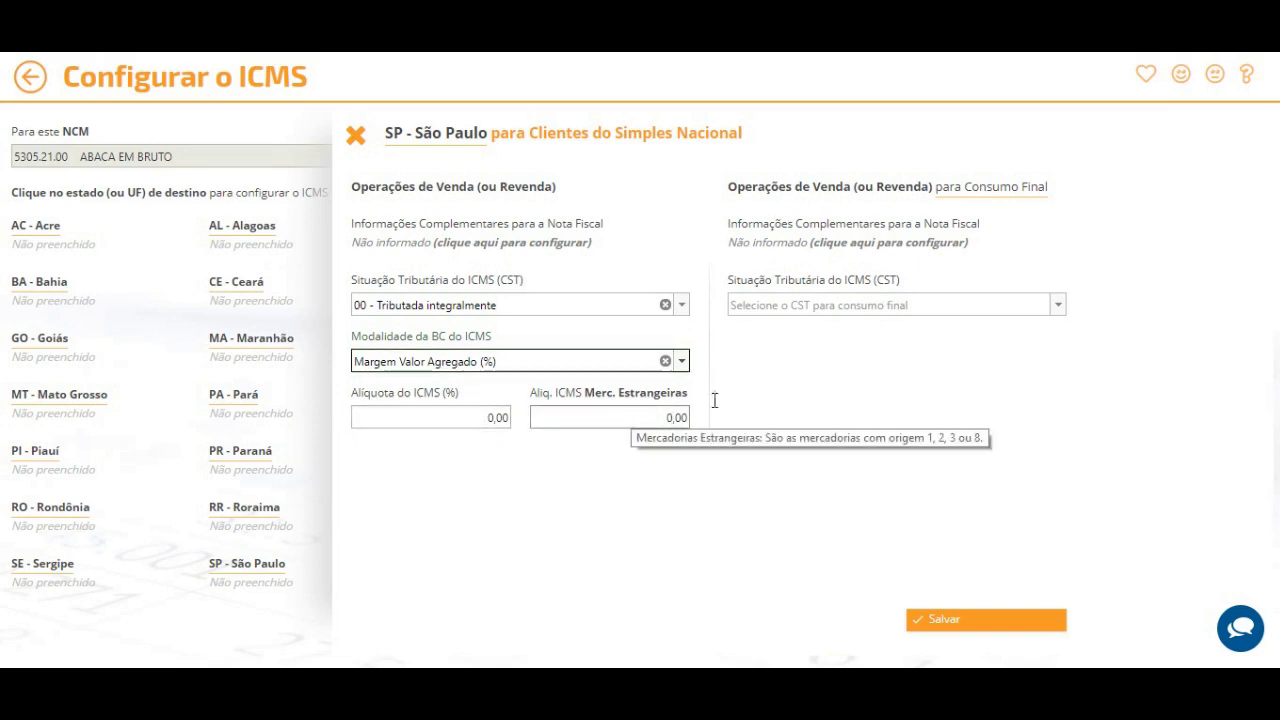
pyautogui.click(1058, 306)
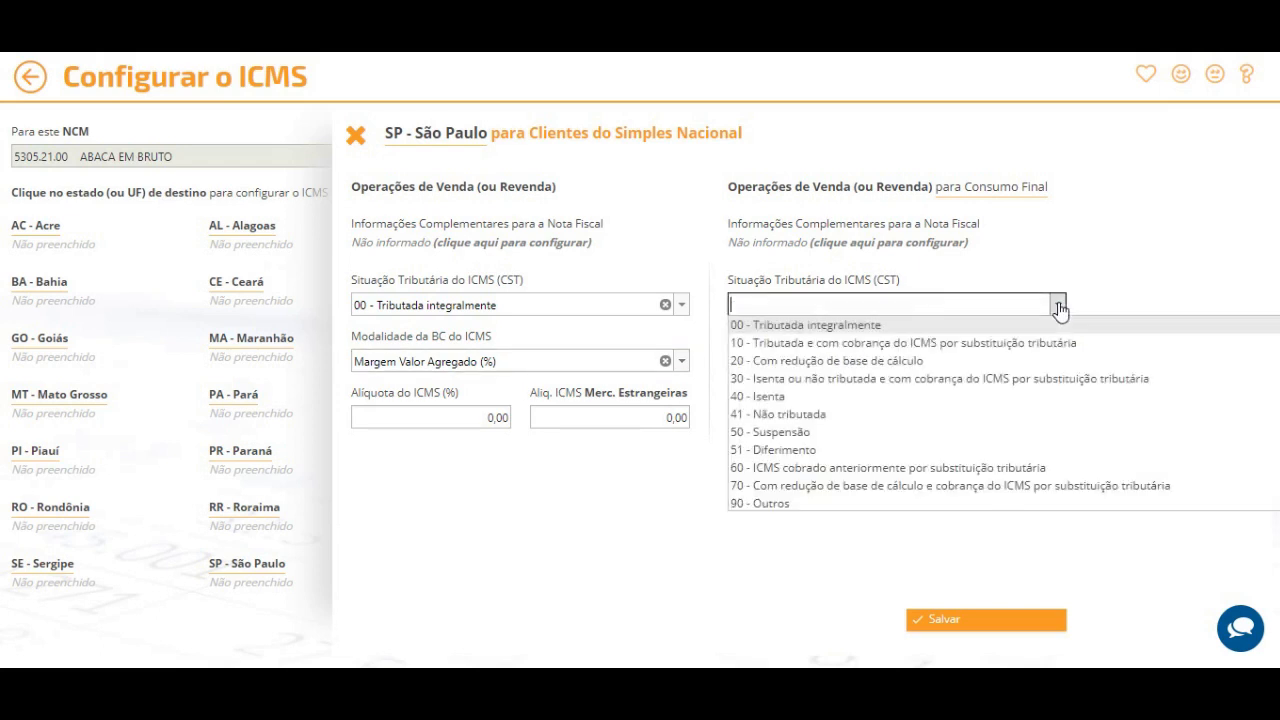
pyautogui.click(860, 328)
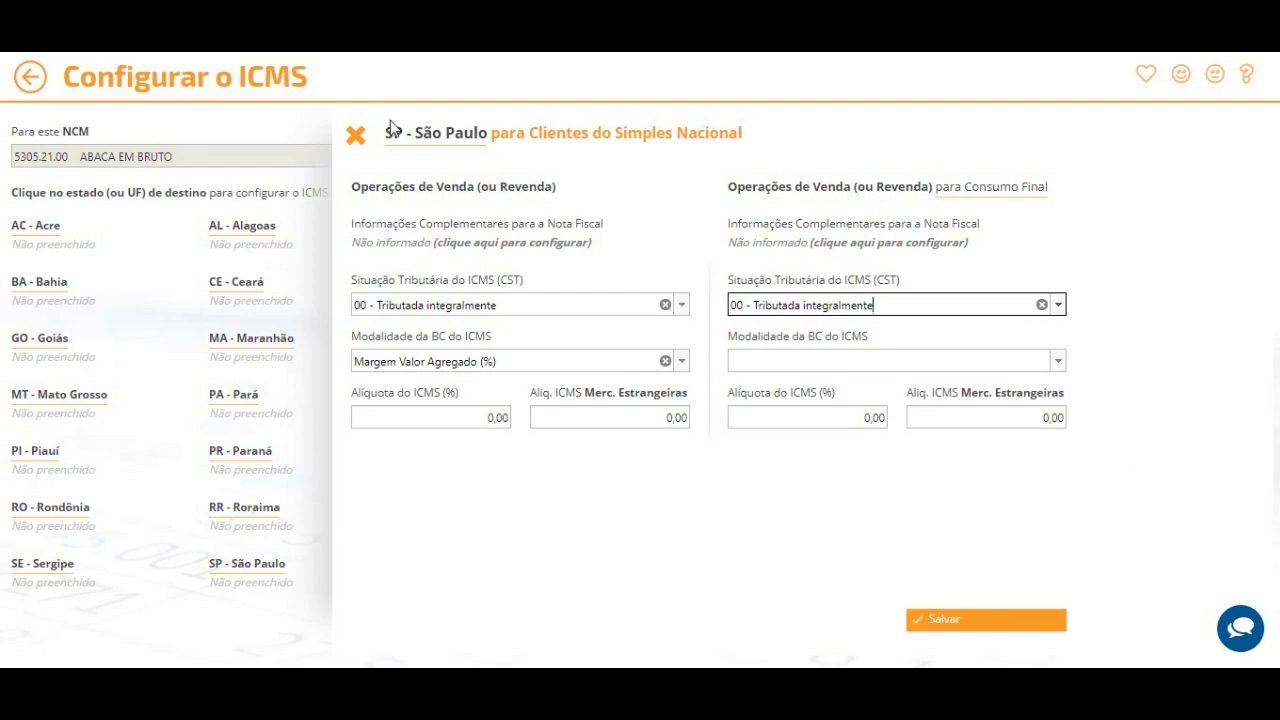
pyautogui.click(358, 140)
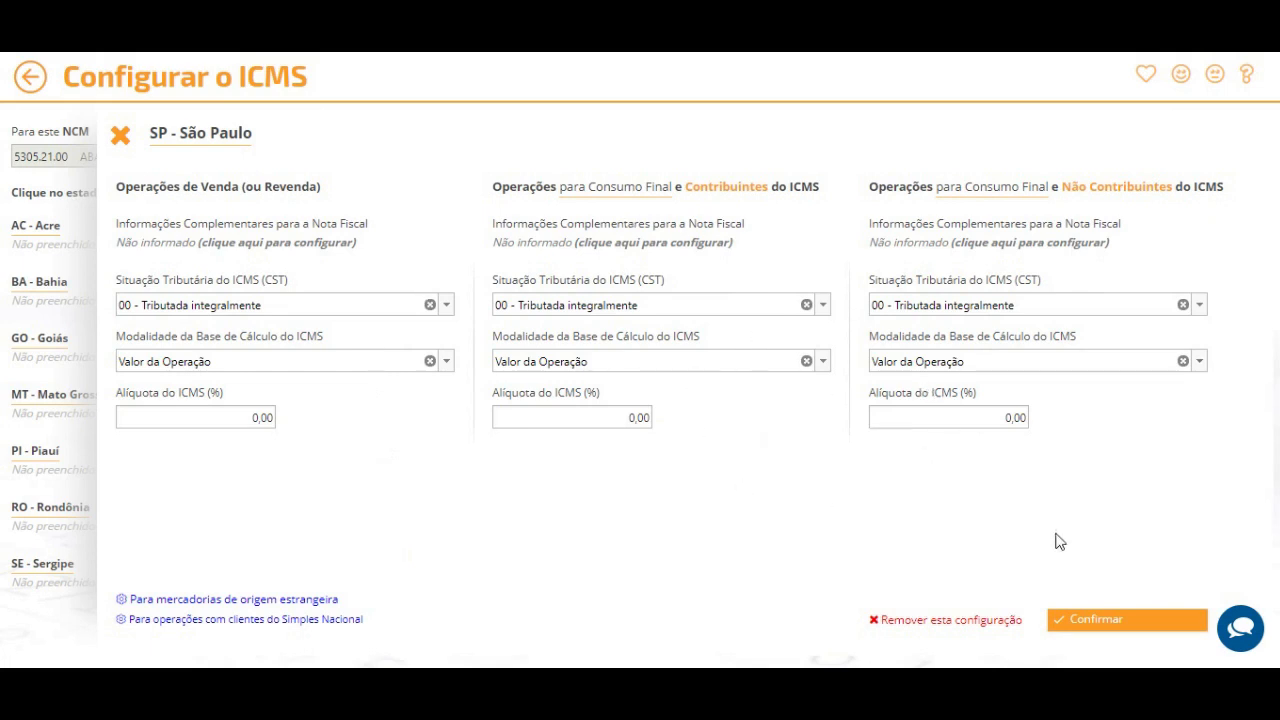
pyautogui.click(118, 138)
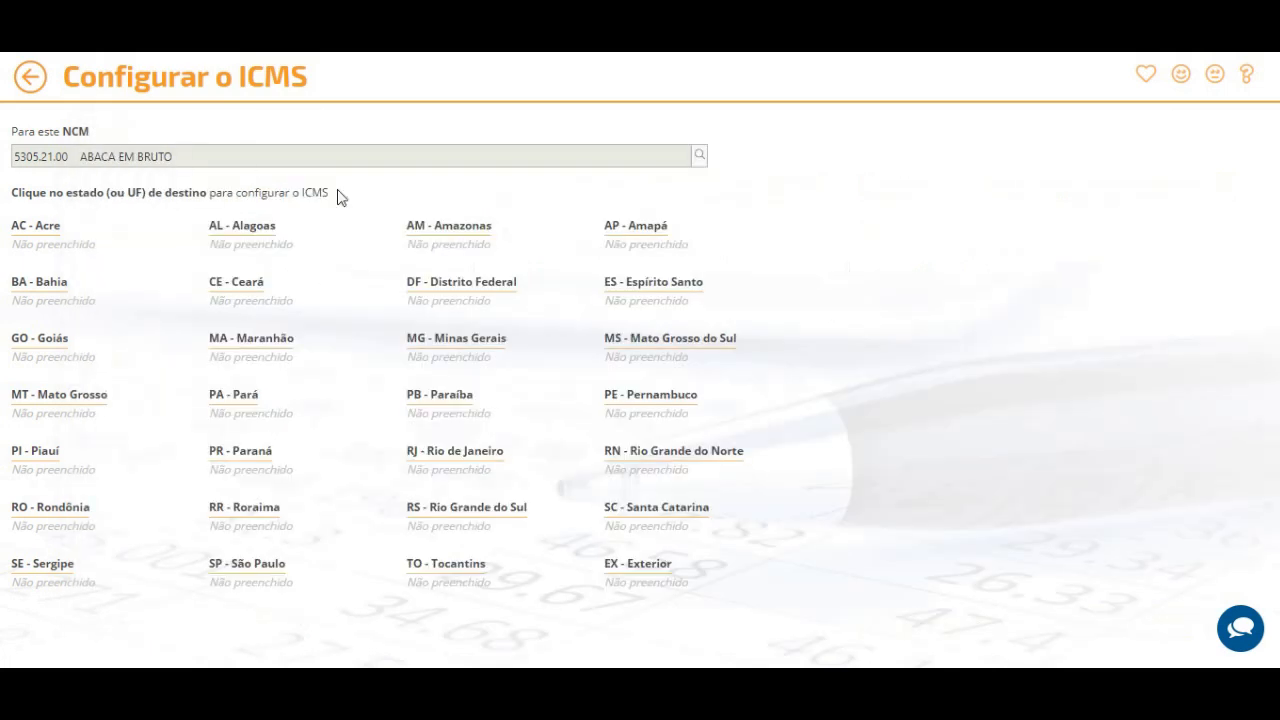
# Open Rio de Janeiro's ICMS settings for NCM 5305.21.00 and set sale or resale operations to CST 00 - Tributada integralmente.
pyautogui.click(444, 472)
pyautogui.click(720, 218)
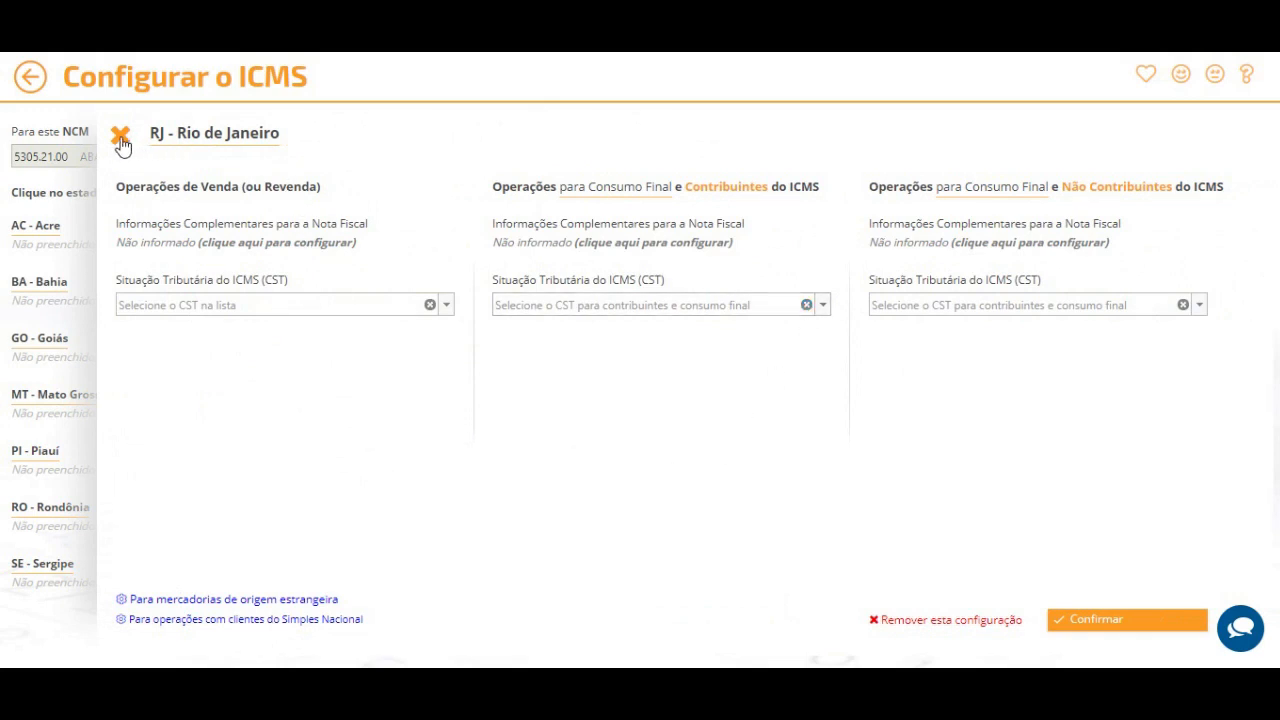
pyautogui.click(447, 306)
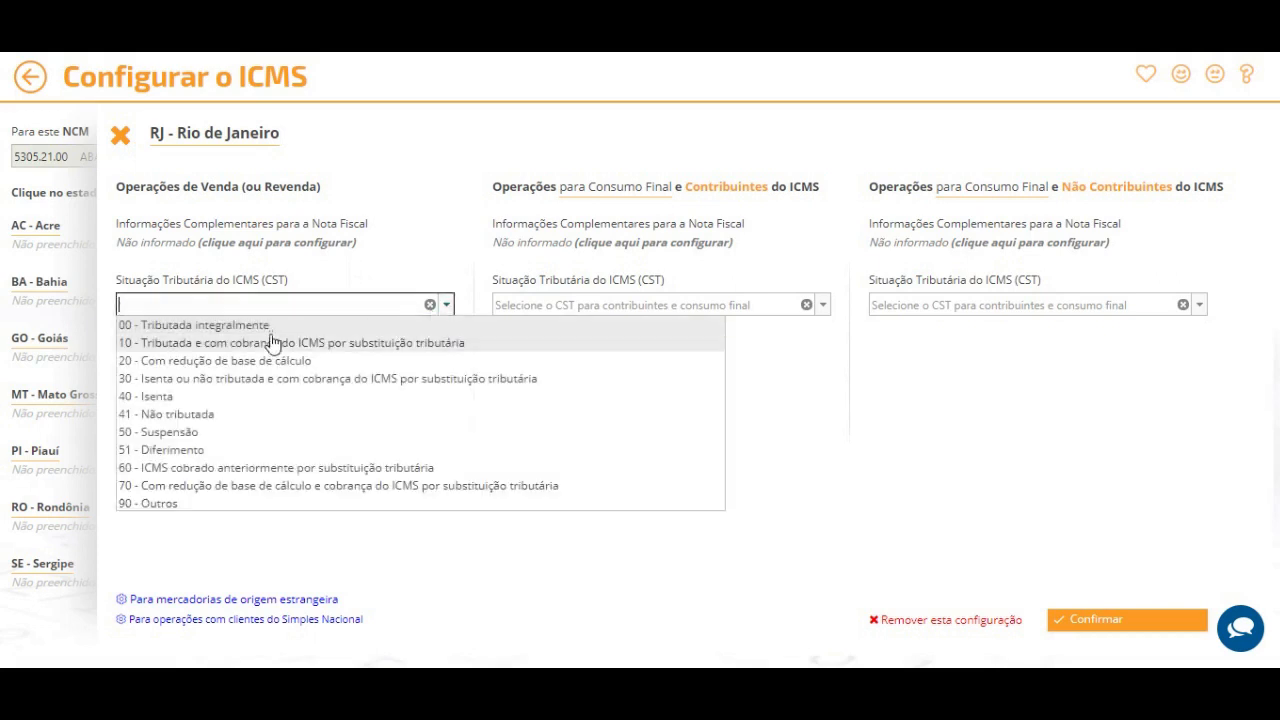
pyautogui.click(265, 326)
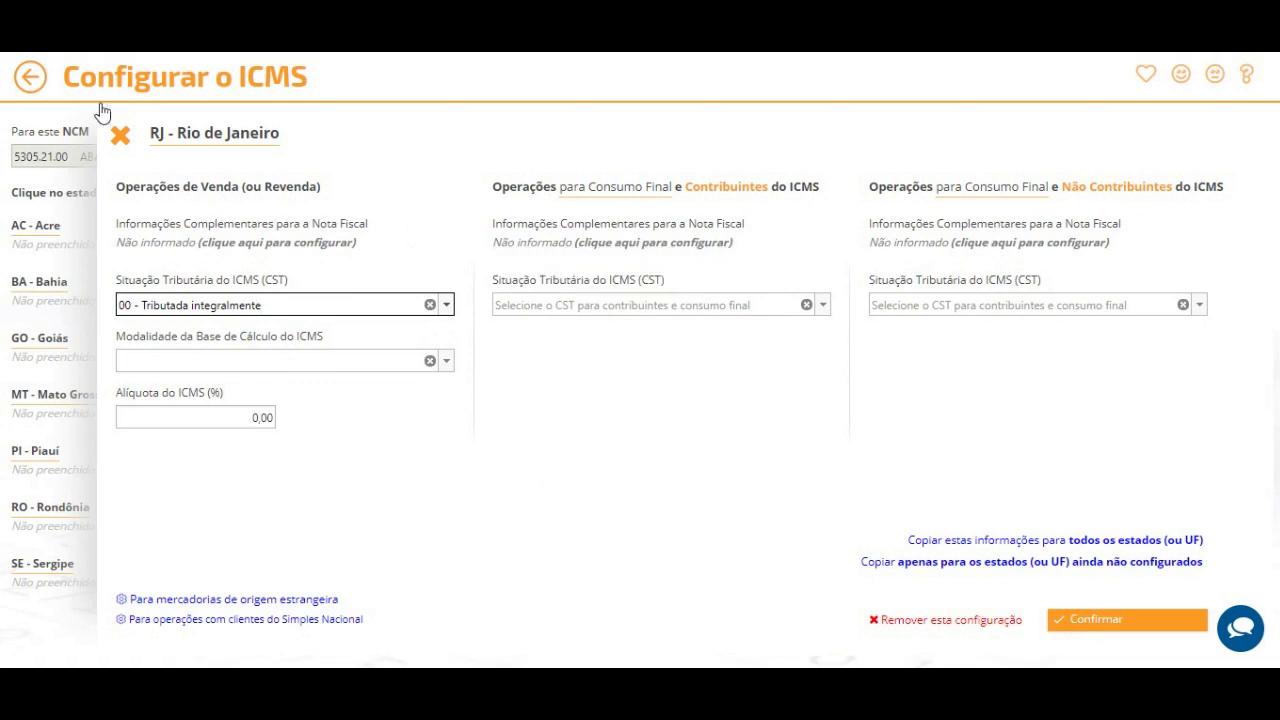
# Leave Rio de Janeiro's ICMS settings for NCM 5305.21.00 without saving, return to the NCM list and select NCM 9031.80.20.
pyautogui.click(121, 137)
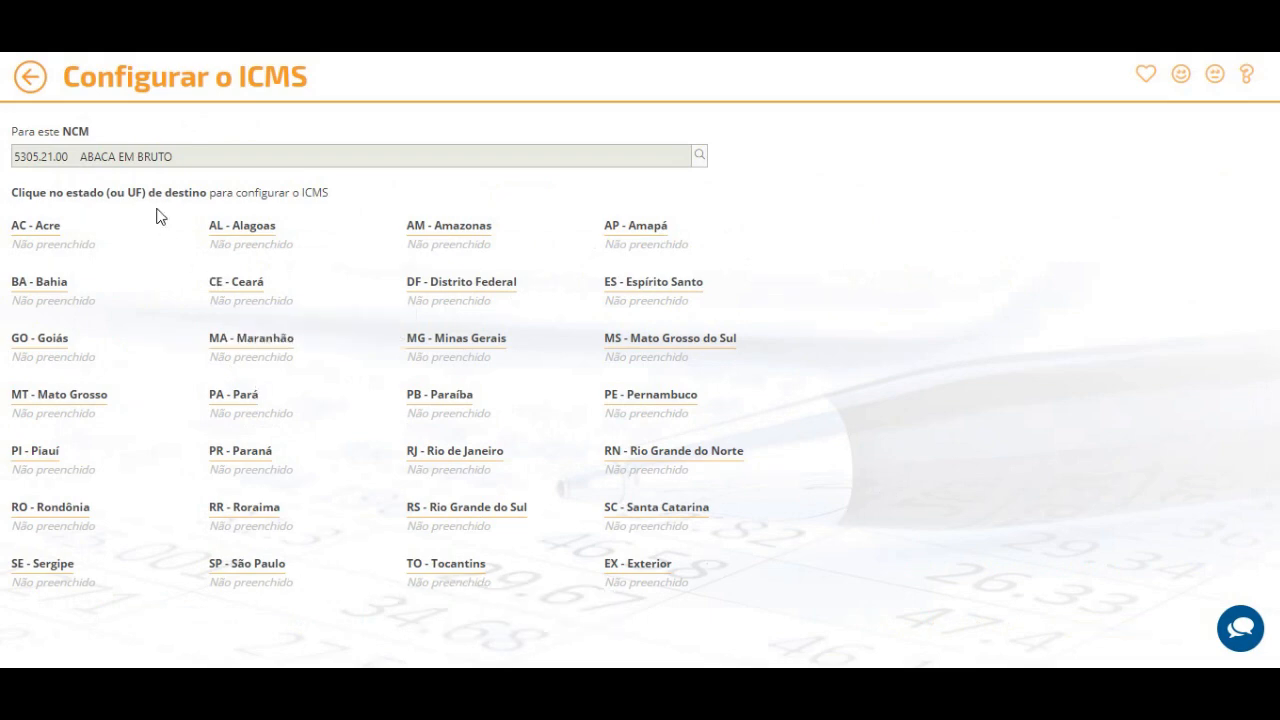
pyautogui.click(30, 76)
pyautogui.click(708, 219)
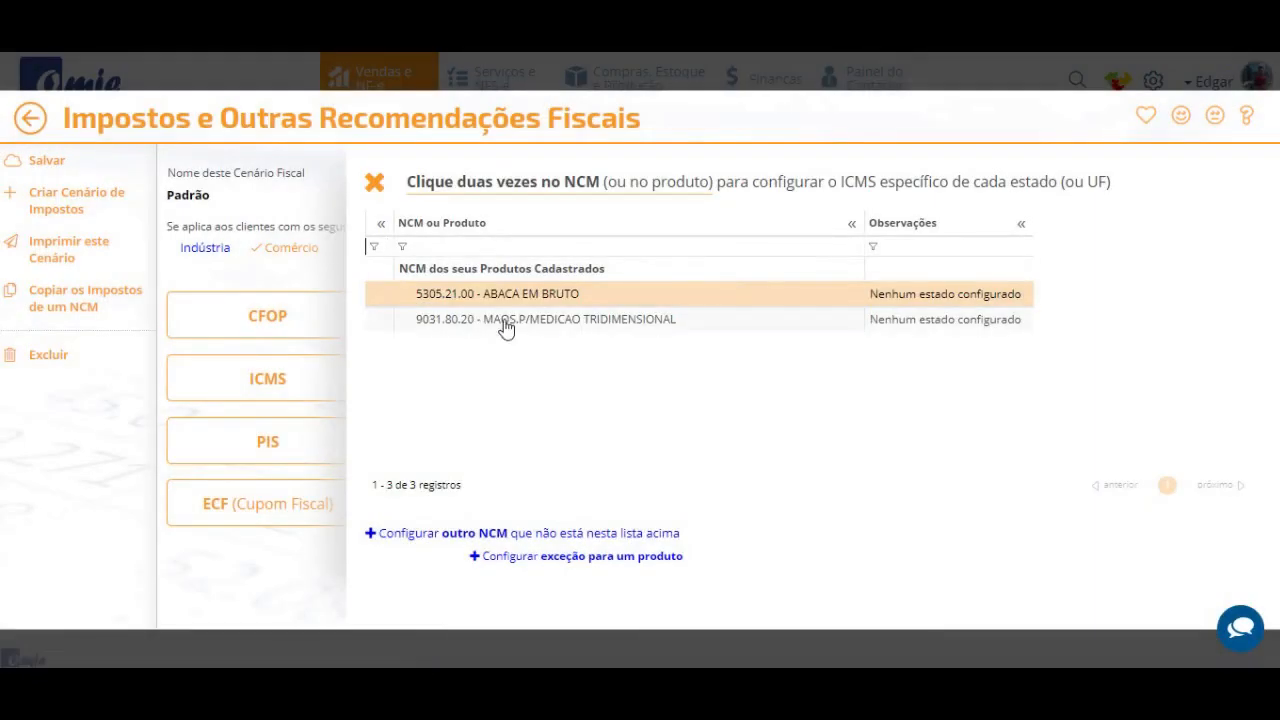
pyautogui.click(506, 327)
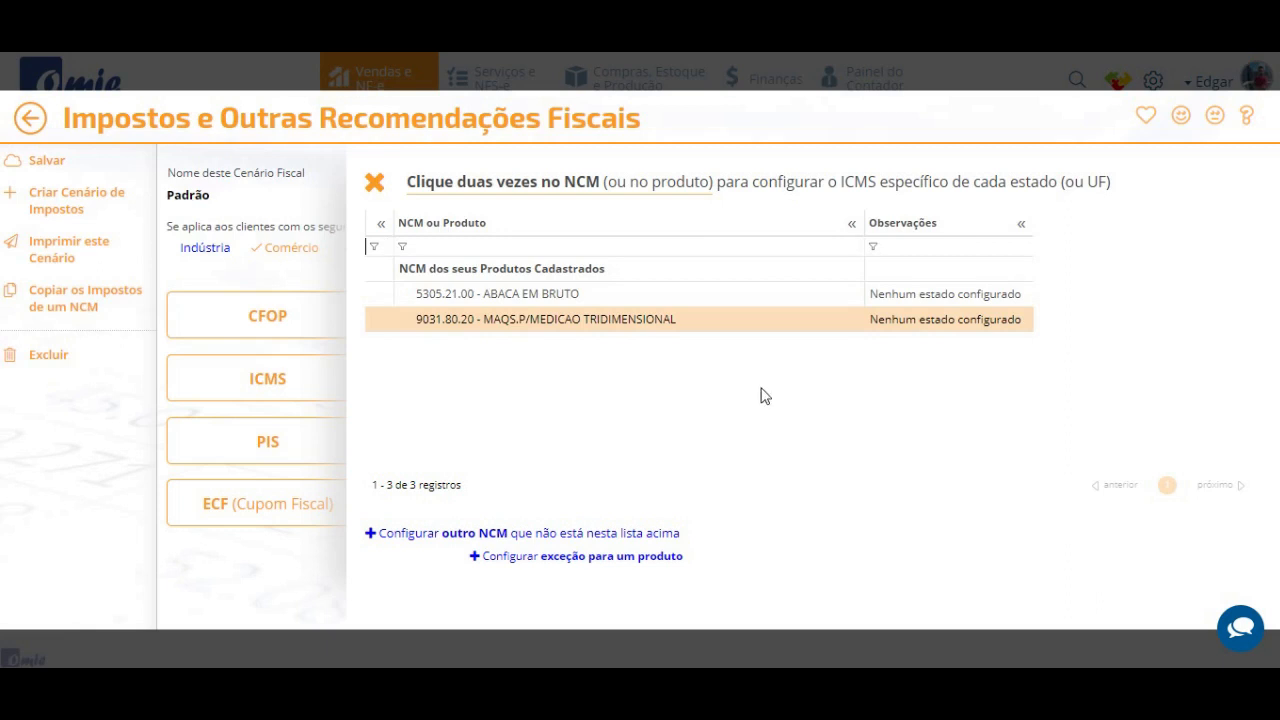
# View São Paulo's ICMS settings in a product exception for ESPECTROFOTÔMETRO DE ABSORÇÃO ATÔMICA 110 V, and return to the scenario overview without saving.
pyautogui.click(550, 562)
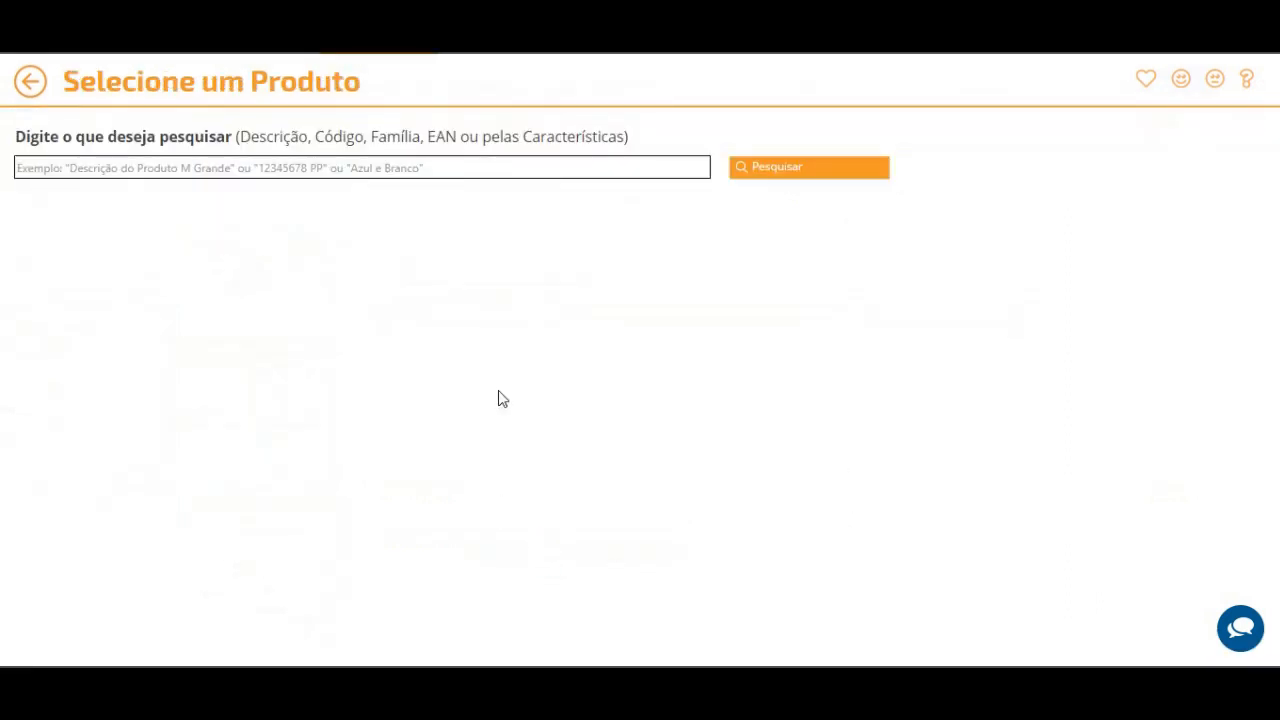
pyautogui.click(289, 304)
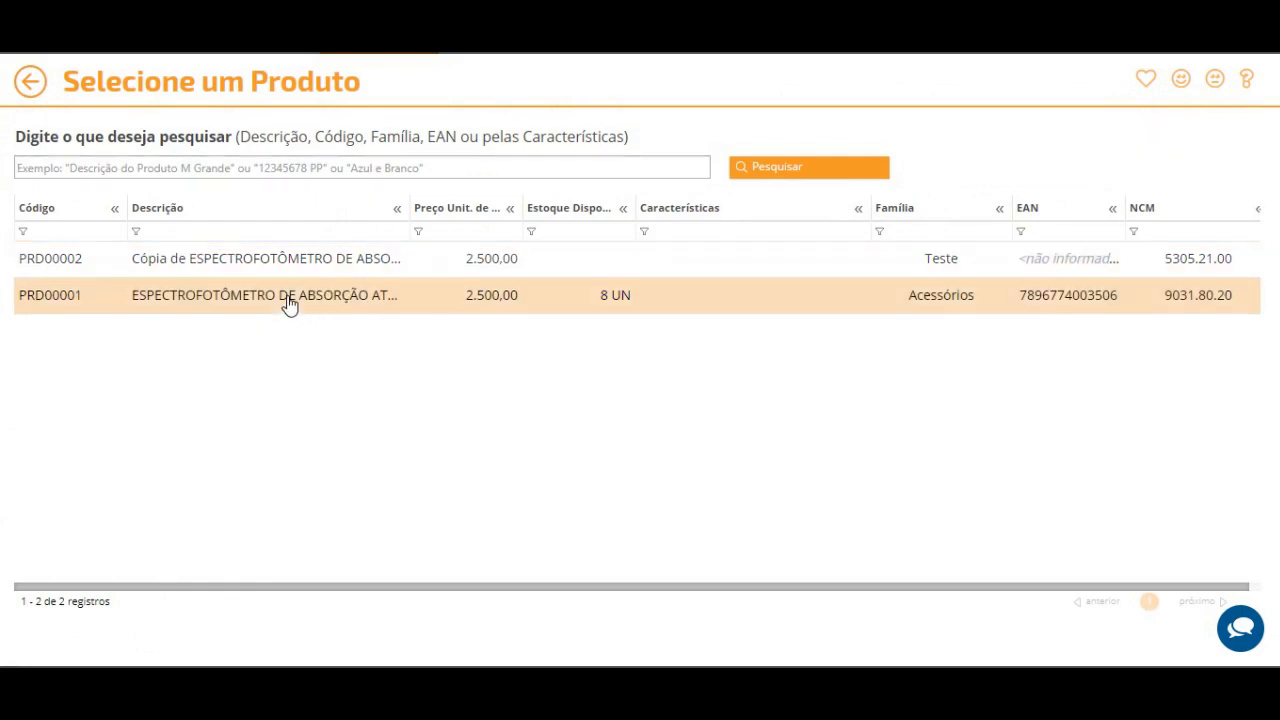
pyautogui.click(287, 295)
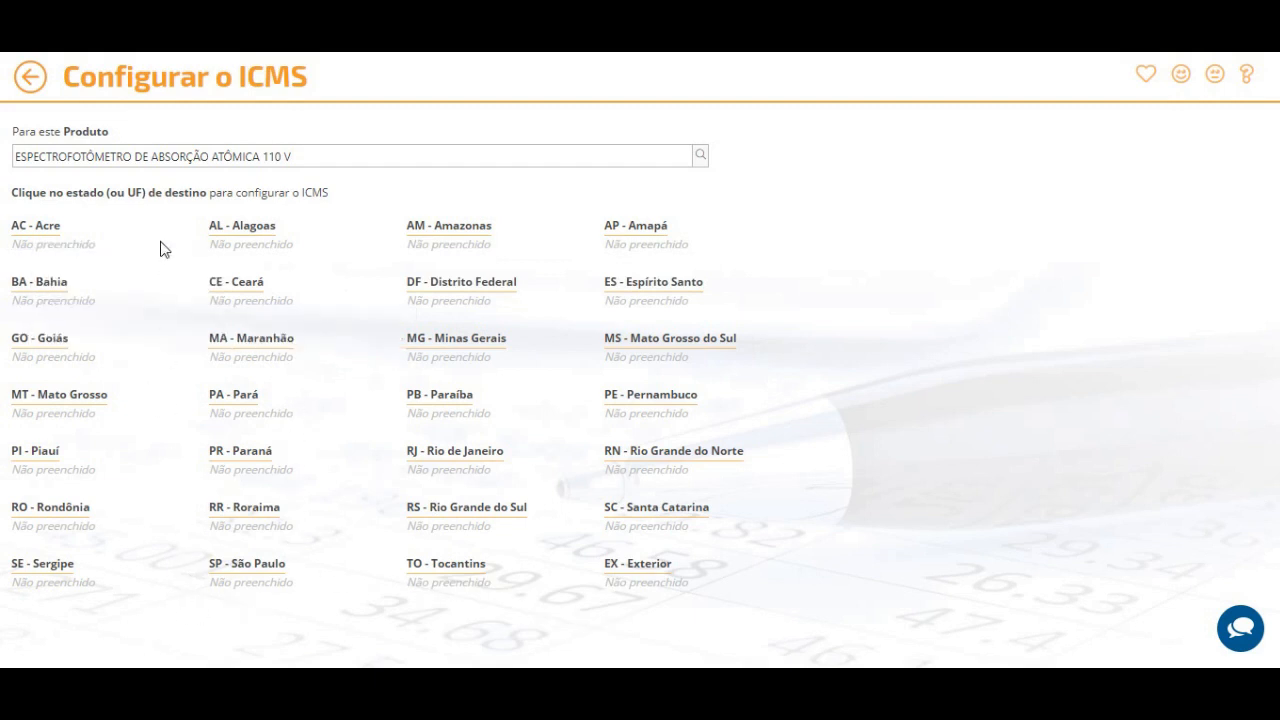
pyautogui.click(238, 584)
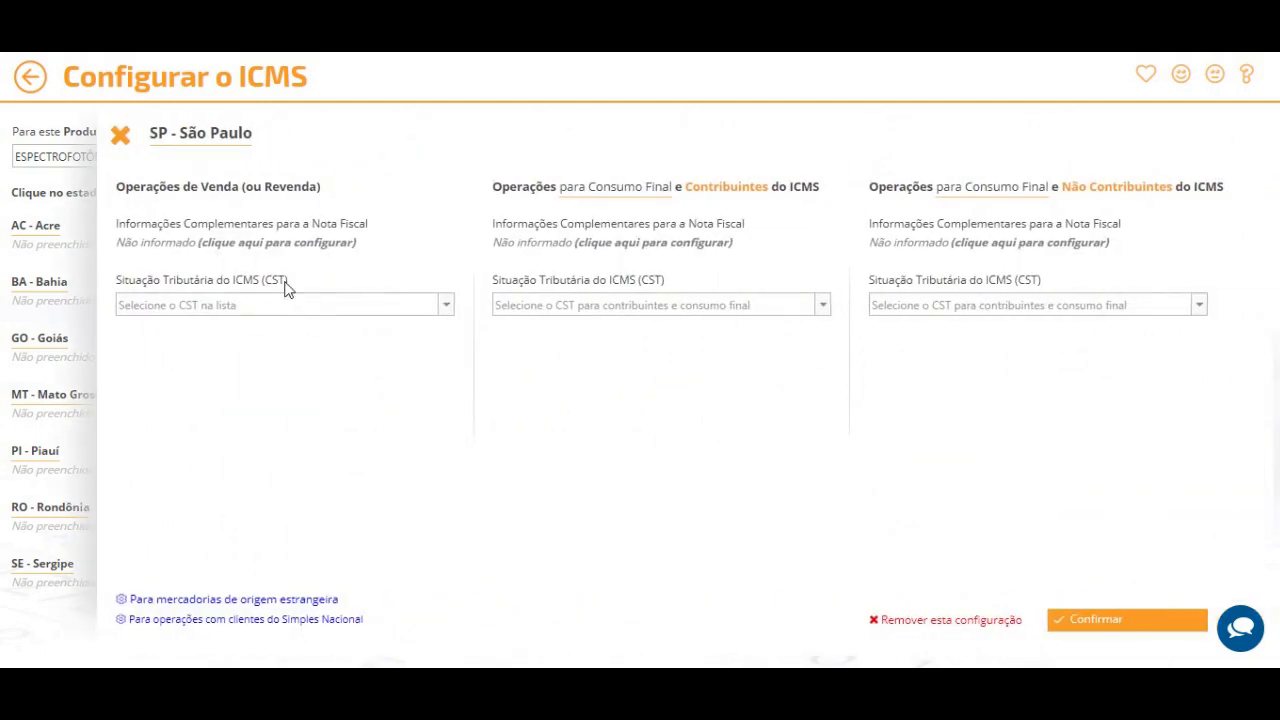
pyautogui.click(120, 136)
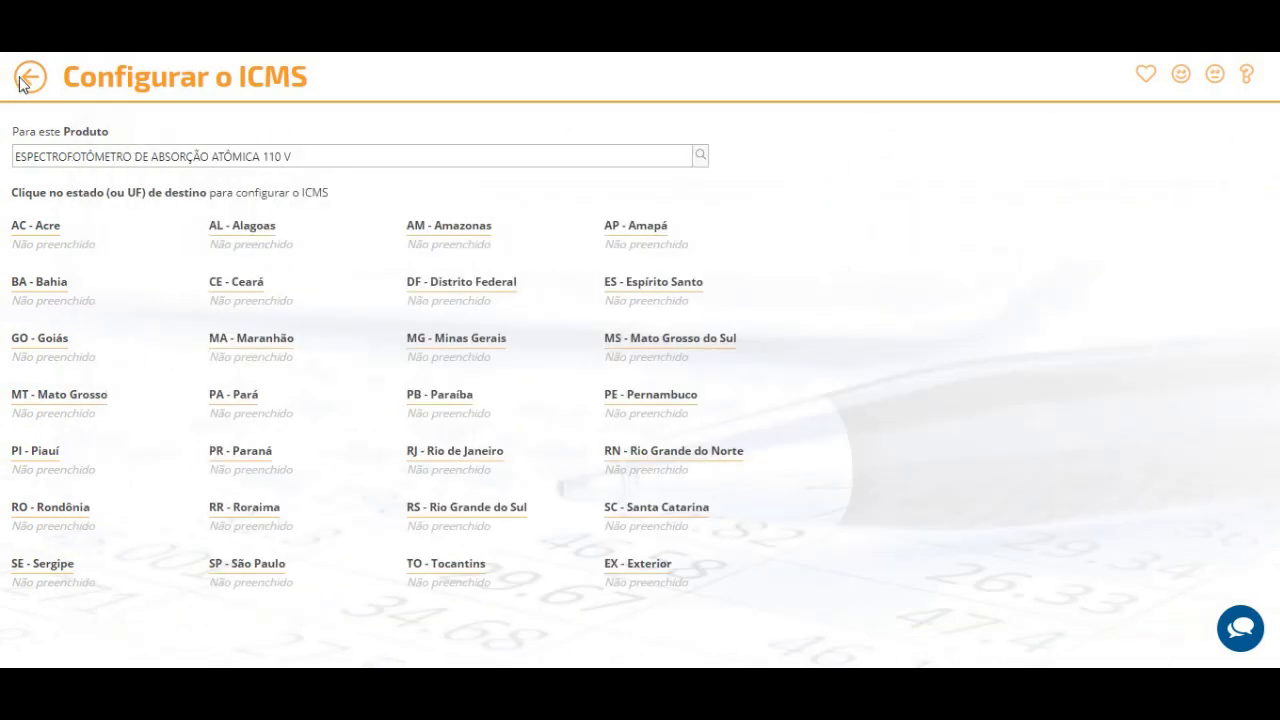
pyautogui.click(30, 77)
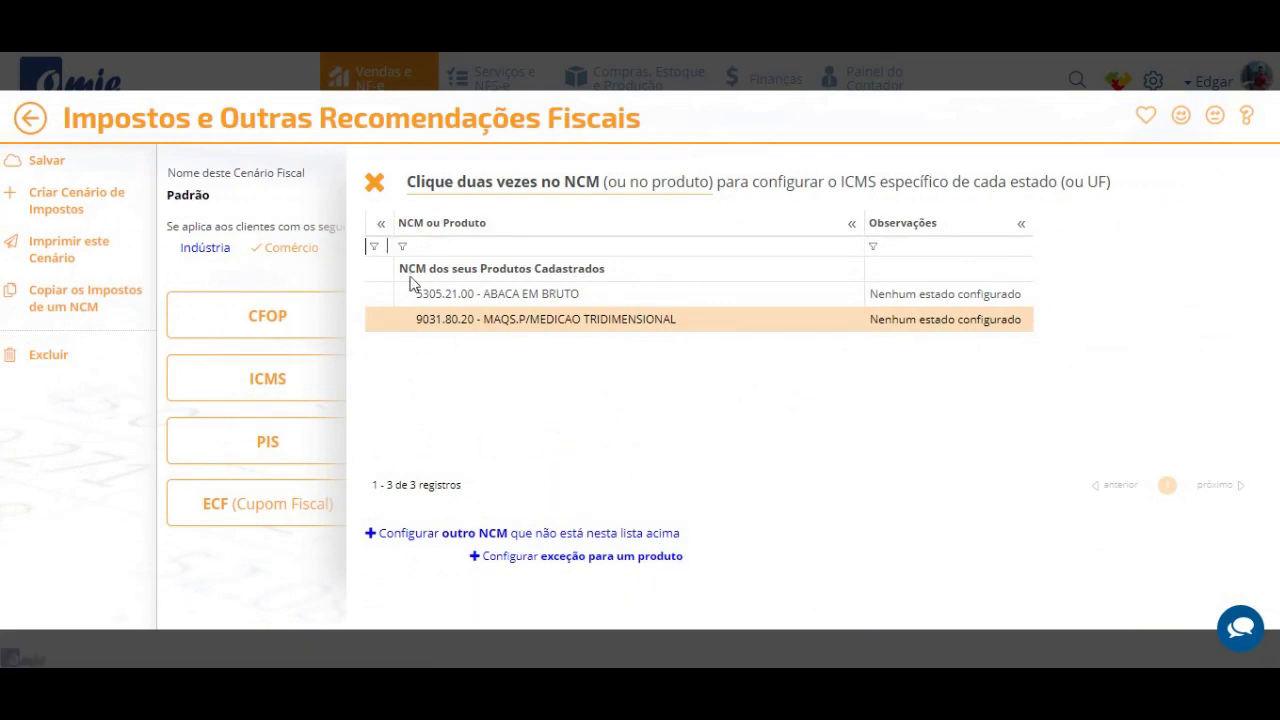
pyautogui.click(372, 183)
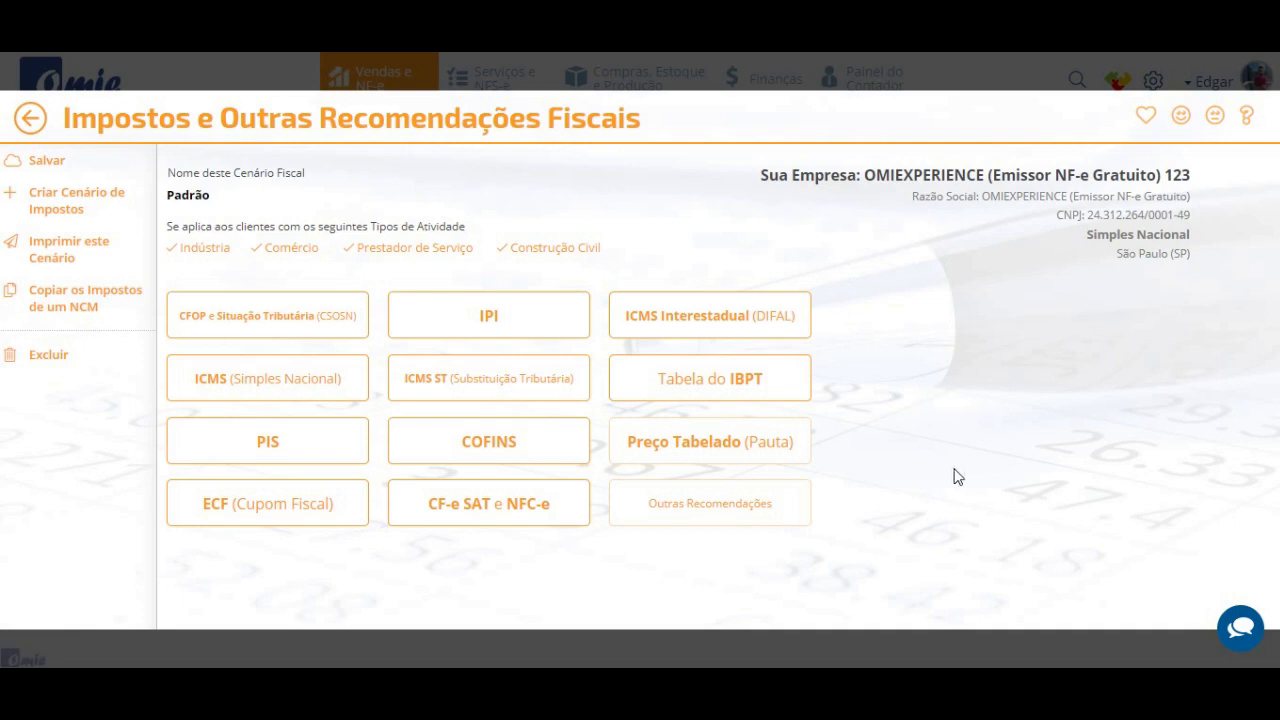
# Open São Paulo's ICMS ST (Substituição Tributária) settings for NCM 9031.80.20 and confirm blank complementary information for the invoice.
pyautogui.click(490, 380)
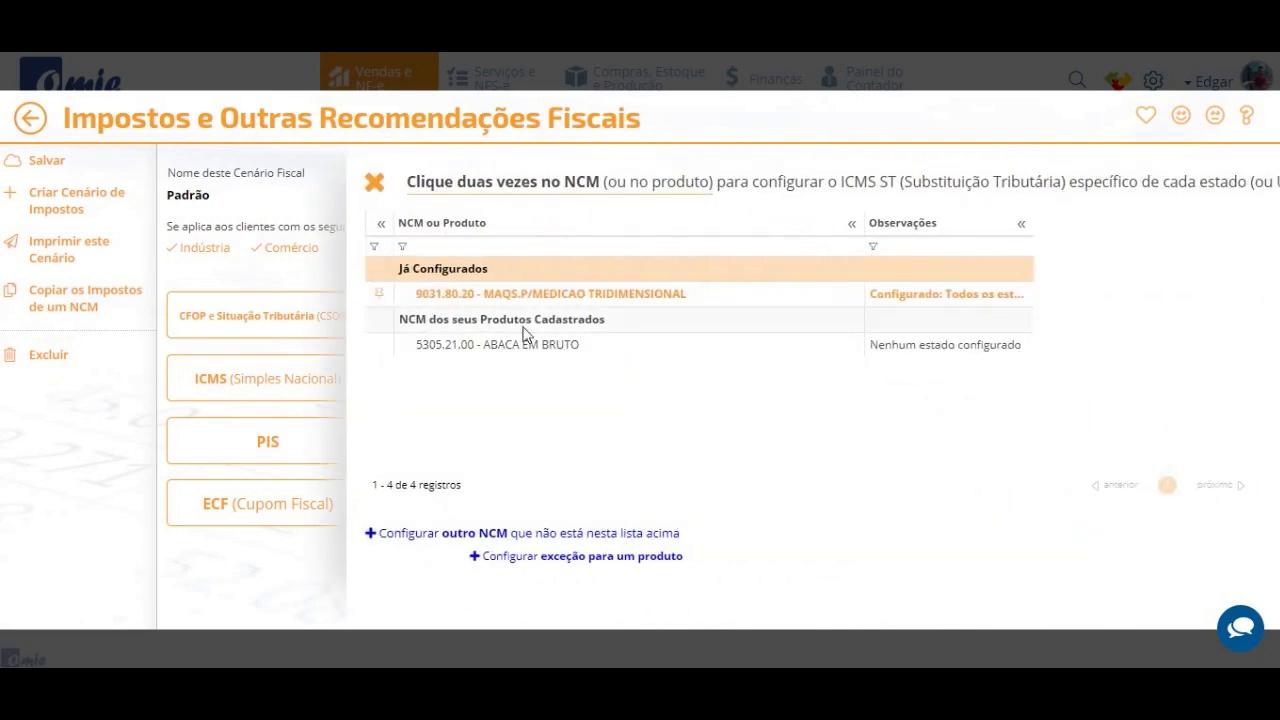
pyautogui.click(519, 298)
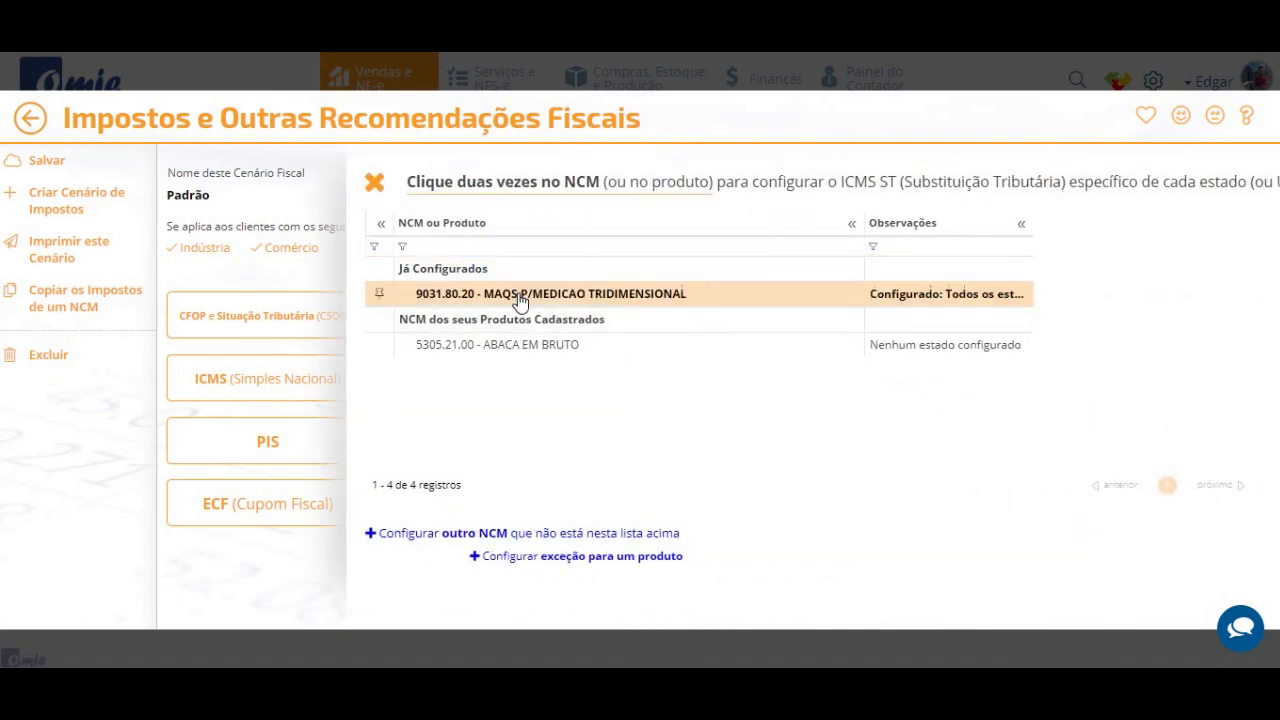
pyautogui.doubleClick(521, 296)
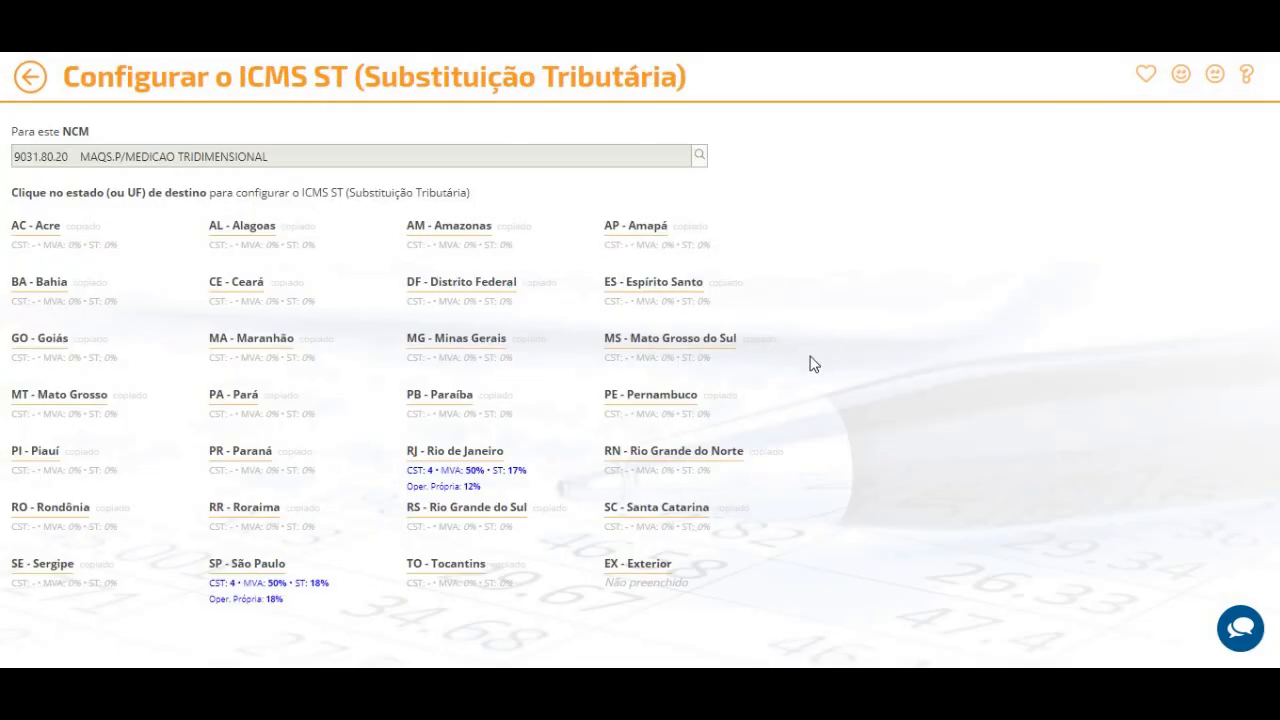
pyautogui.click(248, 592)
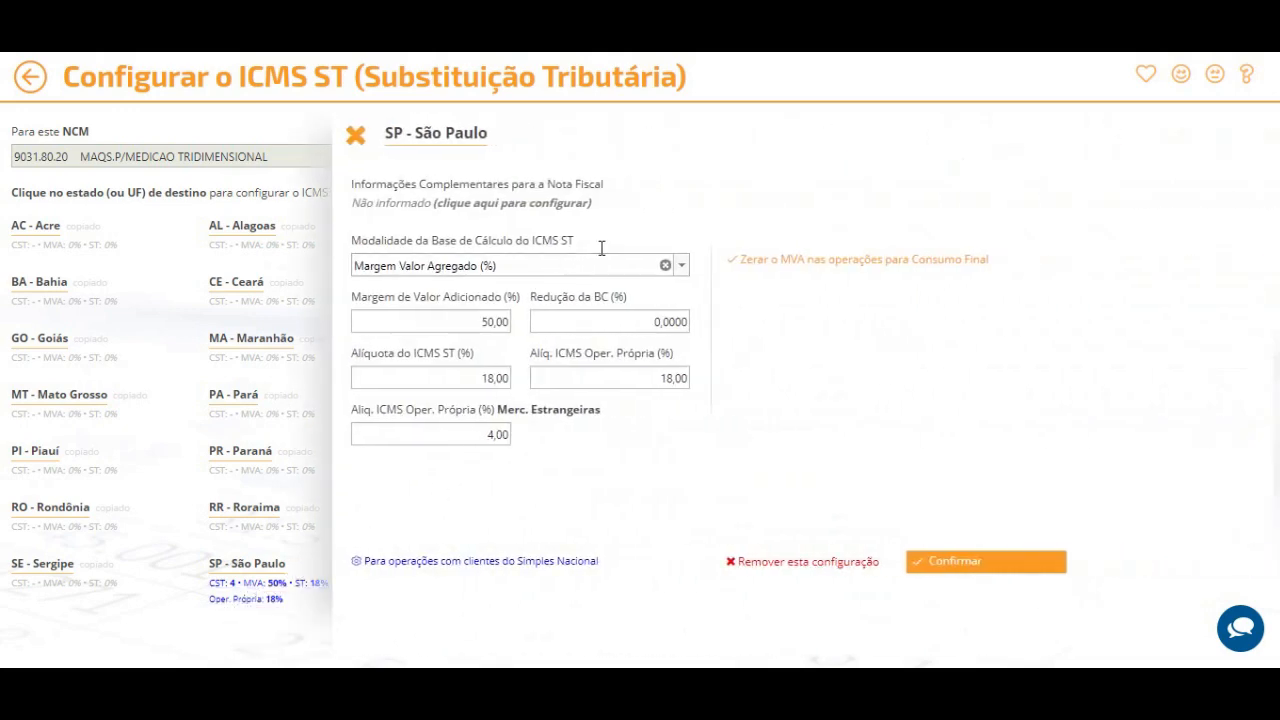
pyautogui.click(486, 205)
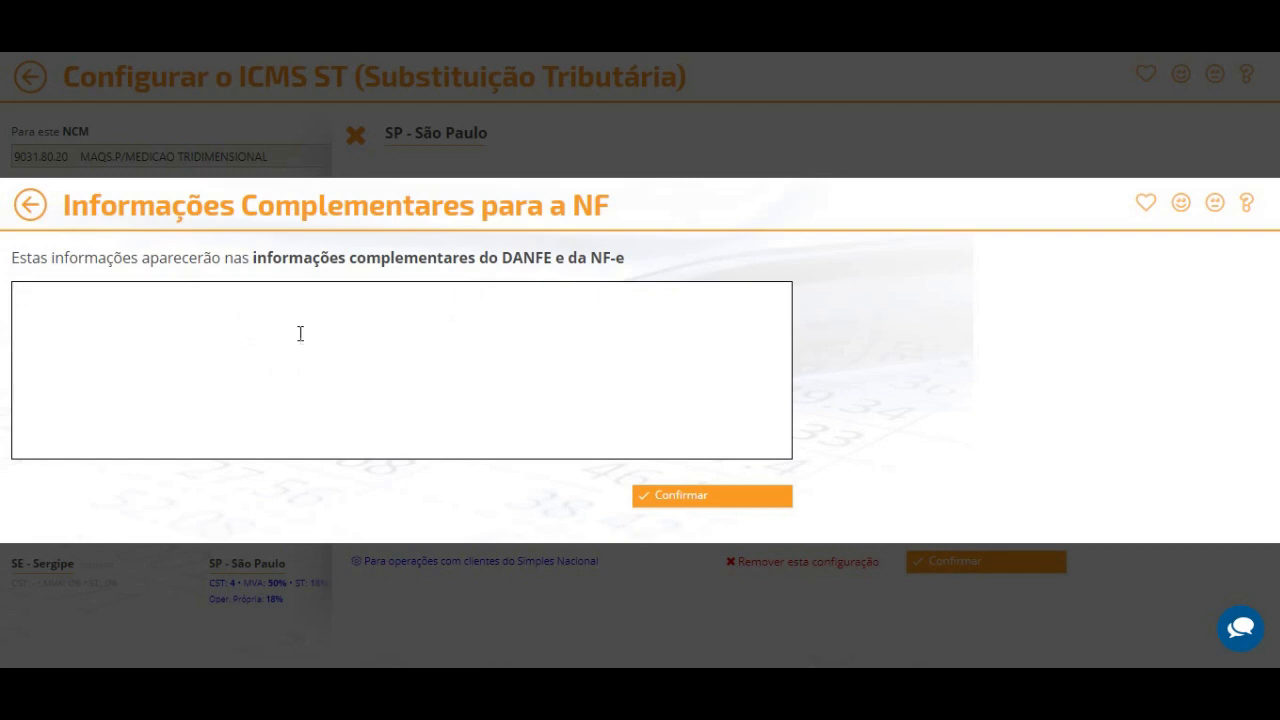
pyautogui.click(682, 499)
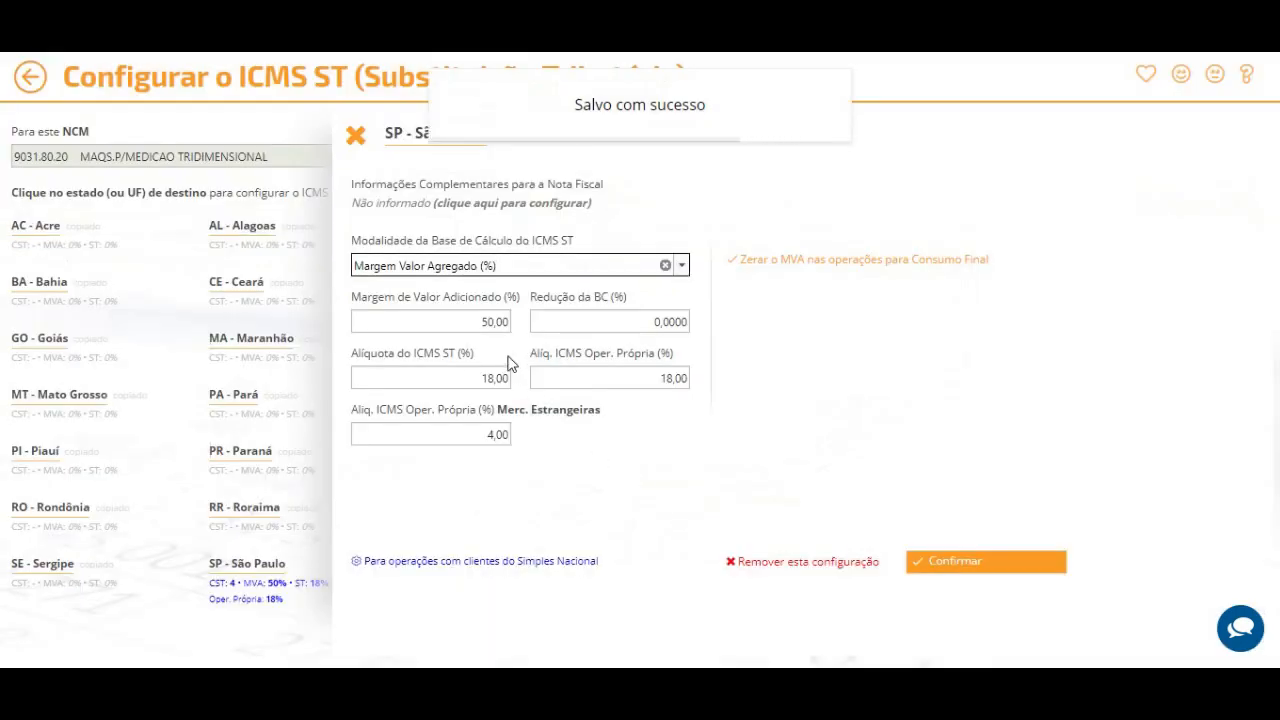
# Review São Paulo's ICMS ST calculation base modalities, and switch zeroing the MVA for final-consumption operations off and back on.
pyautogui.click(683, 268)
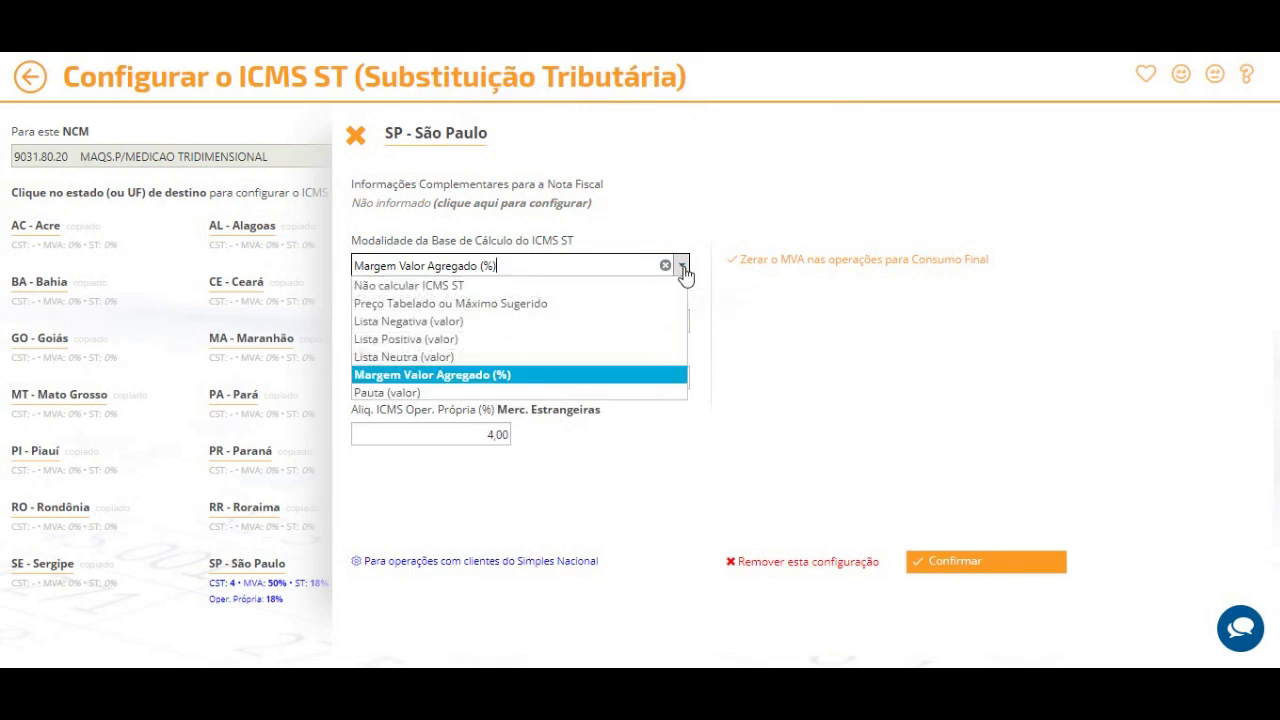
pyautogui.click(682, 265)
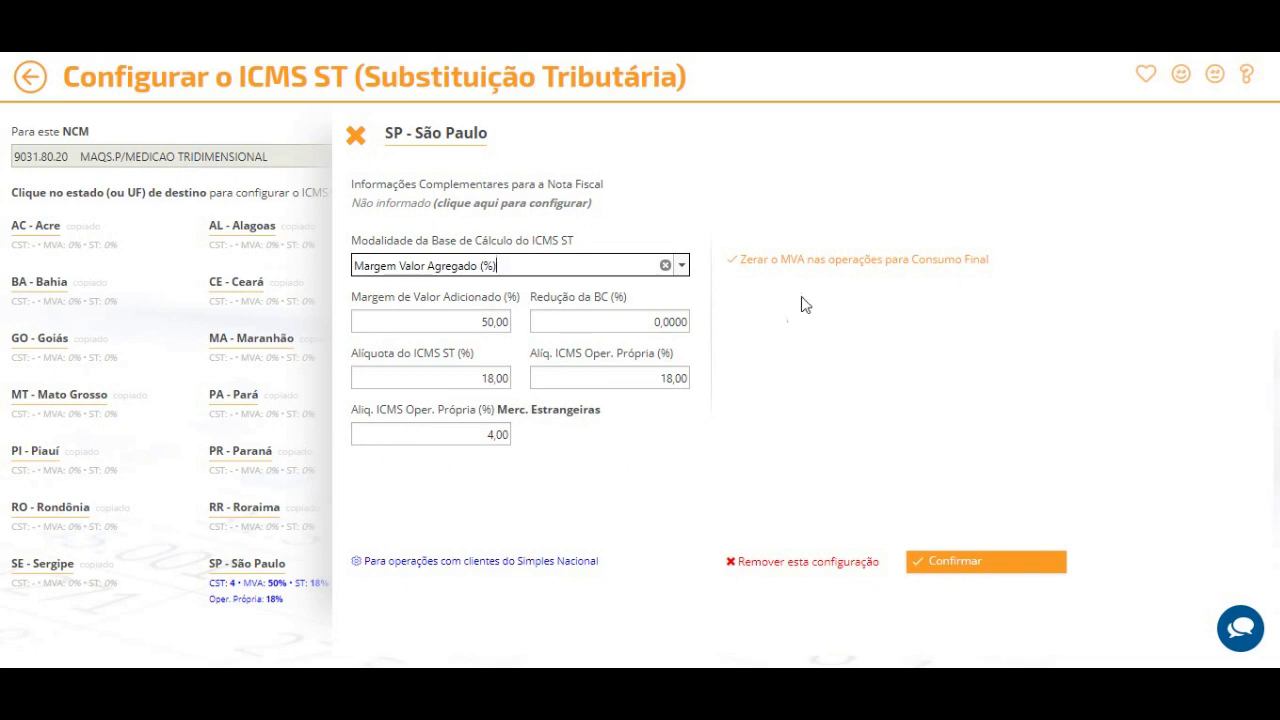
pyautogui.click(807, 265)
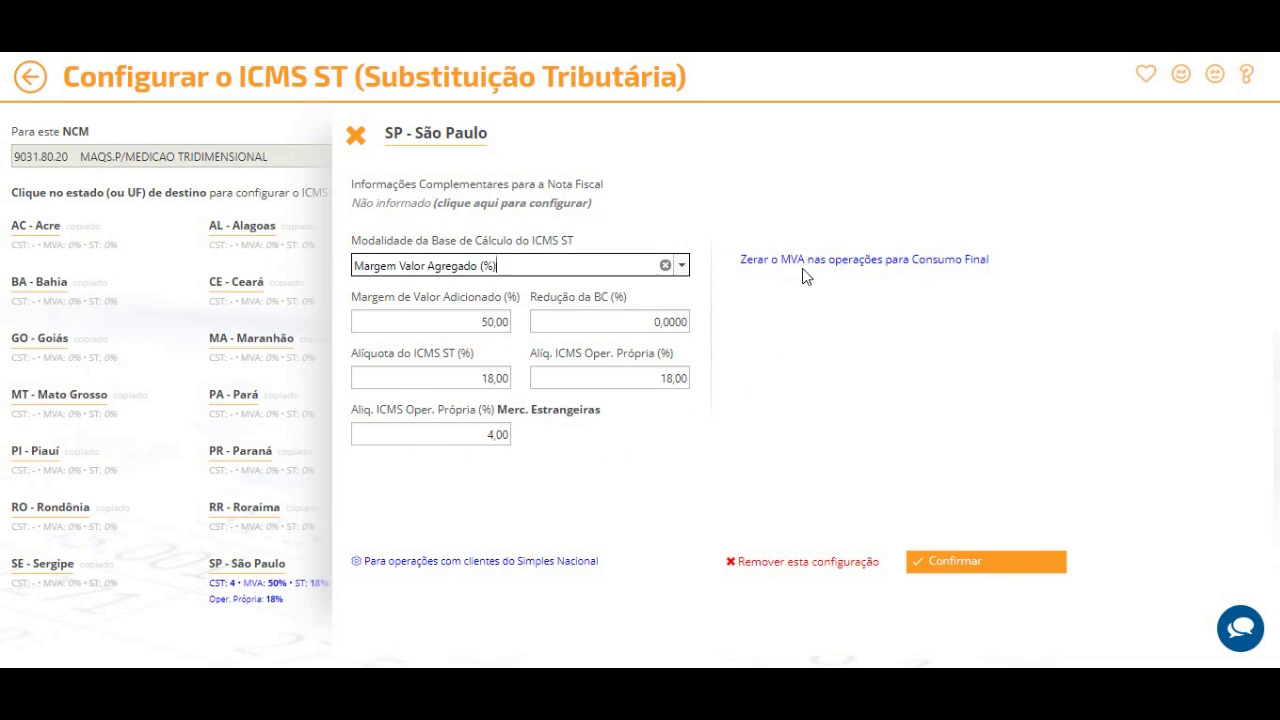
pyautogui.click(807, 268)
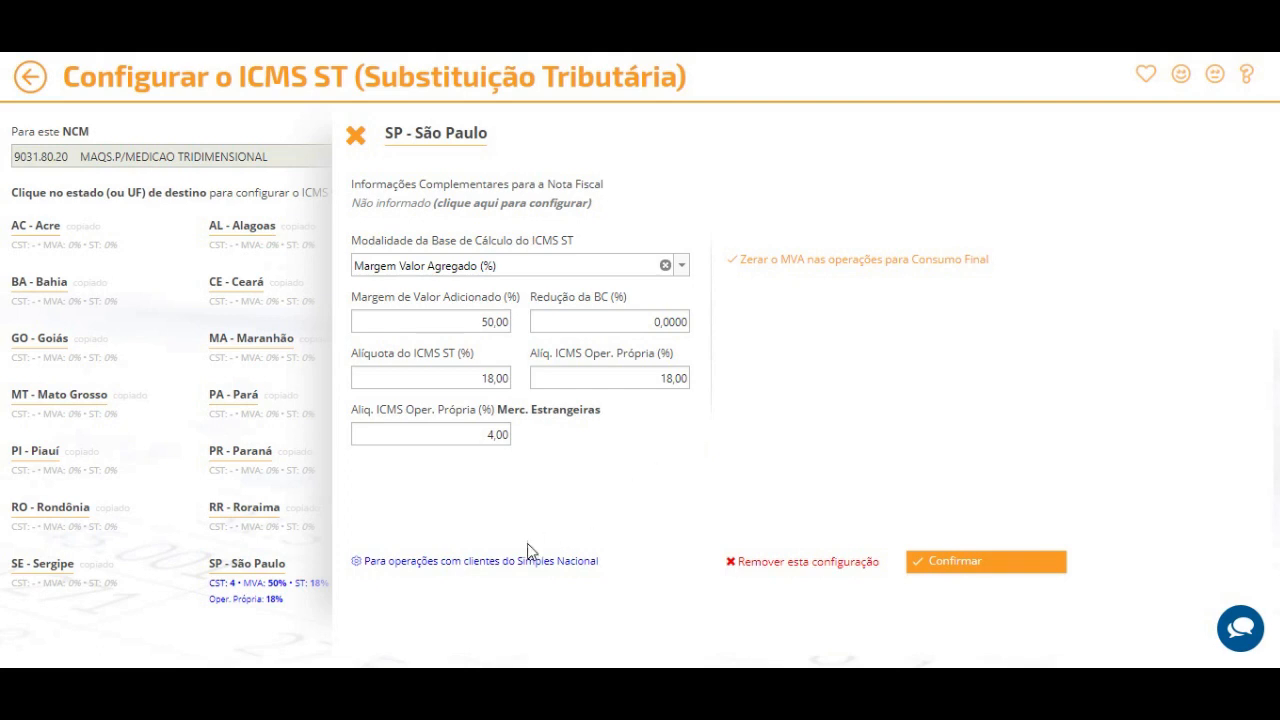
# Open and save São Paulo's ICMS ST settings for Simples Nacional clients, and confirm the state's general ICMS ST settings.
pyautogui.click(466, 566)
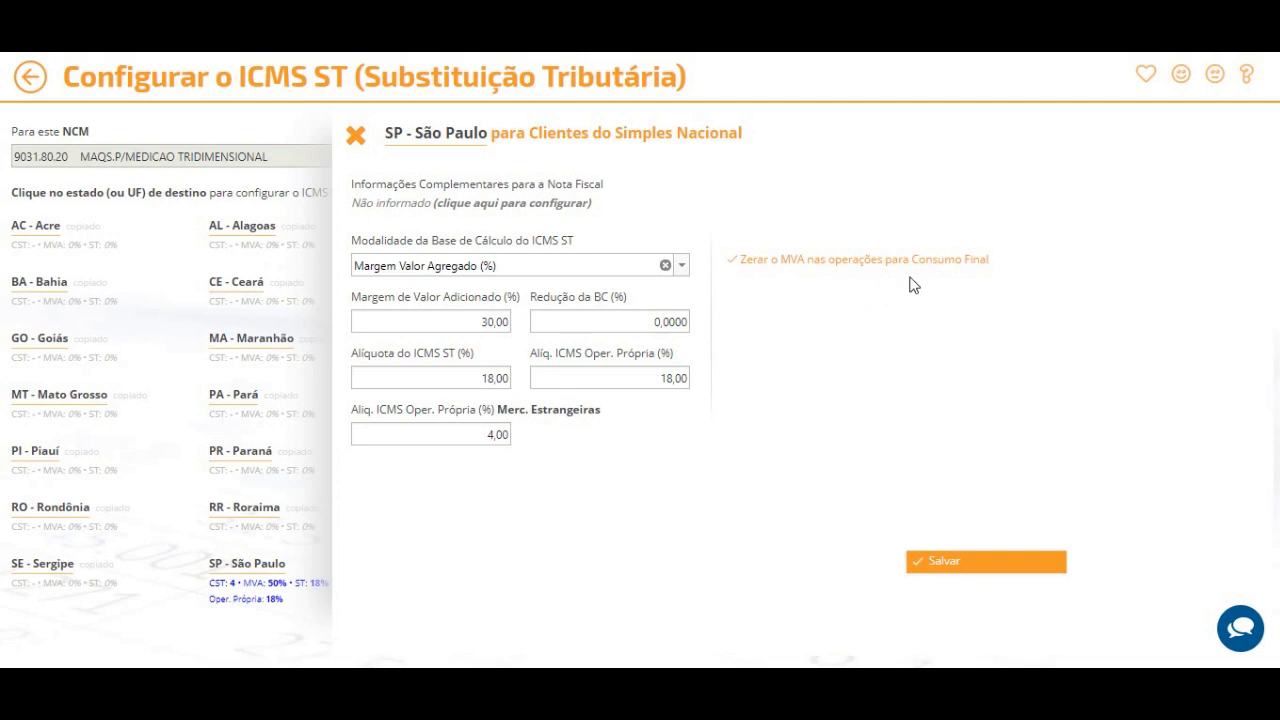
pyautogui.click(967, 564)
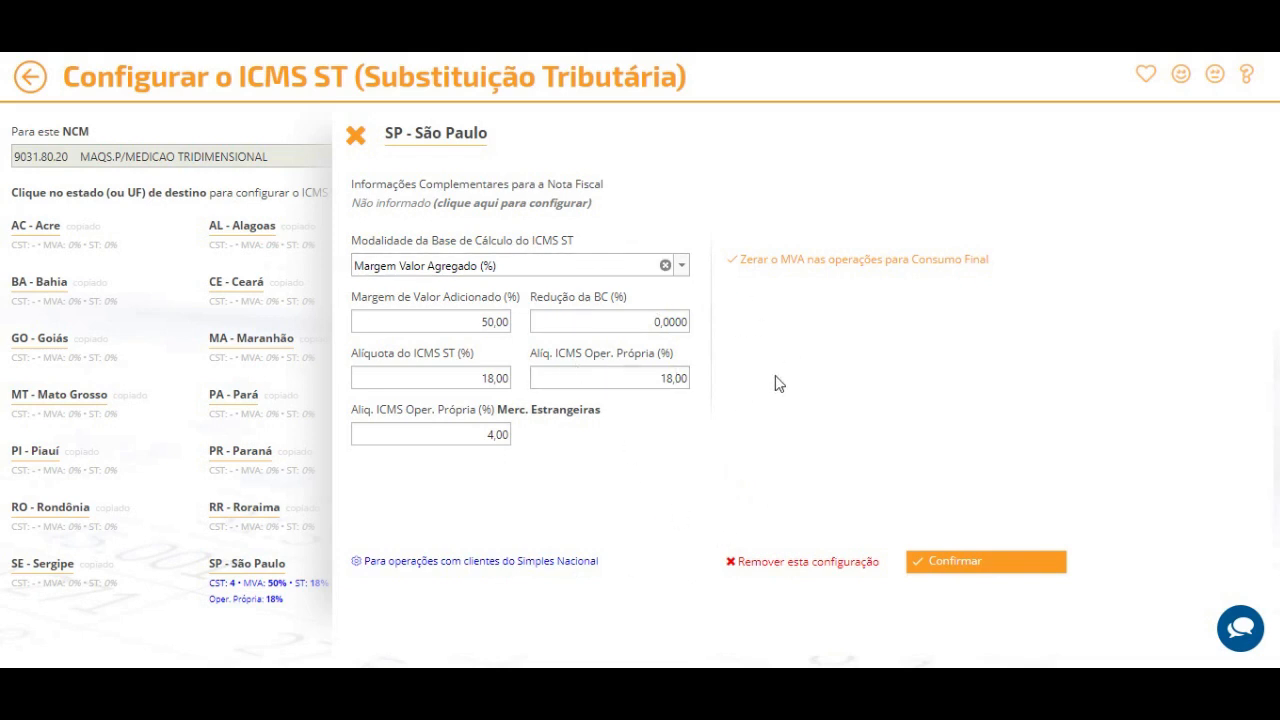
pyautogui.click(984, 566)
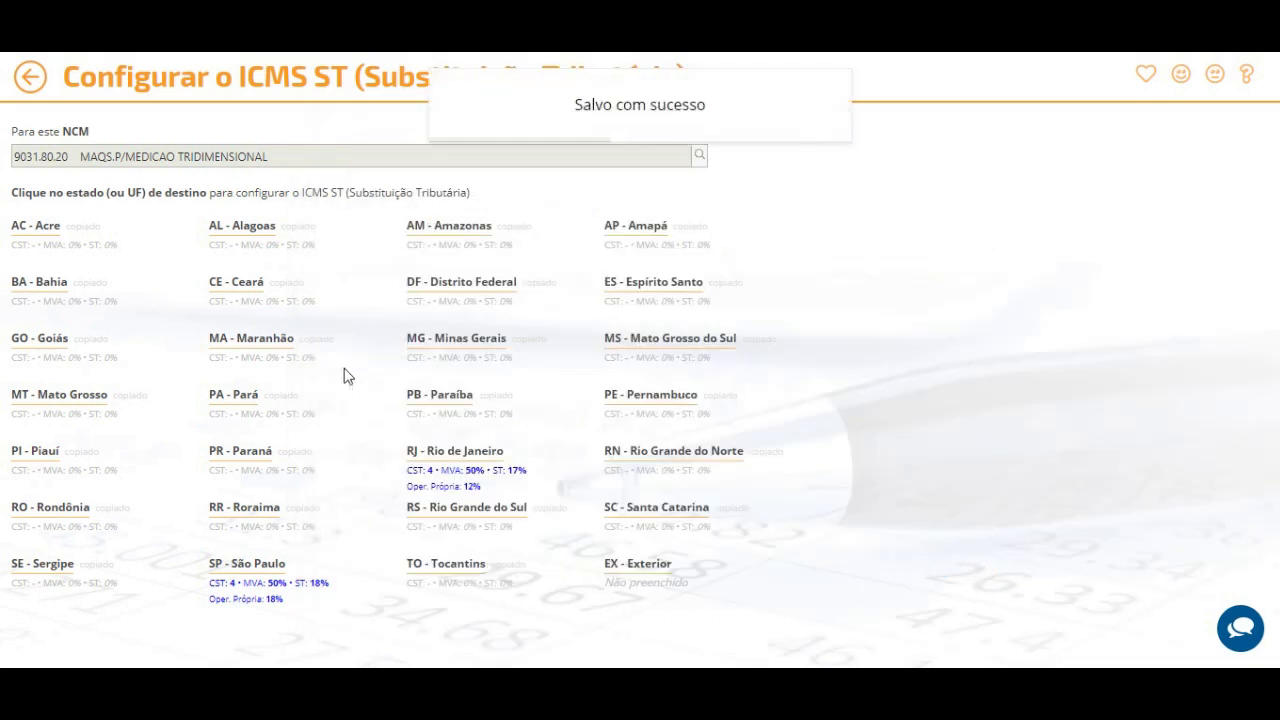
# Try both options for copying Rio de Janeiro's ICMS ST settings to other states, clear the choice and confirm the state's settings.
pyautogui.click(446, 490)
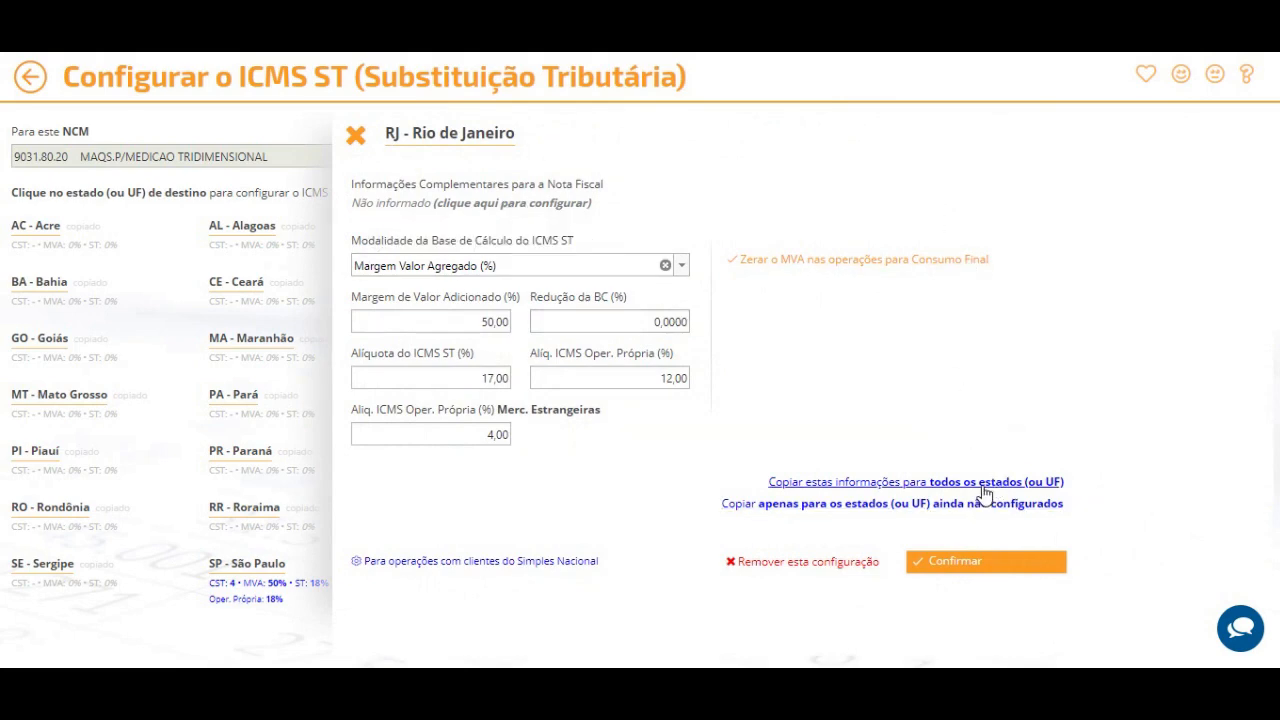
pyautogui.click(843, 482)
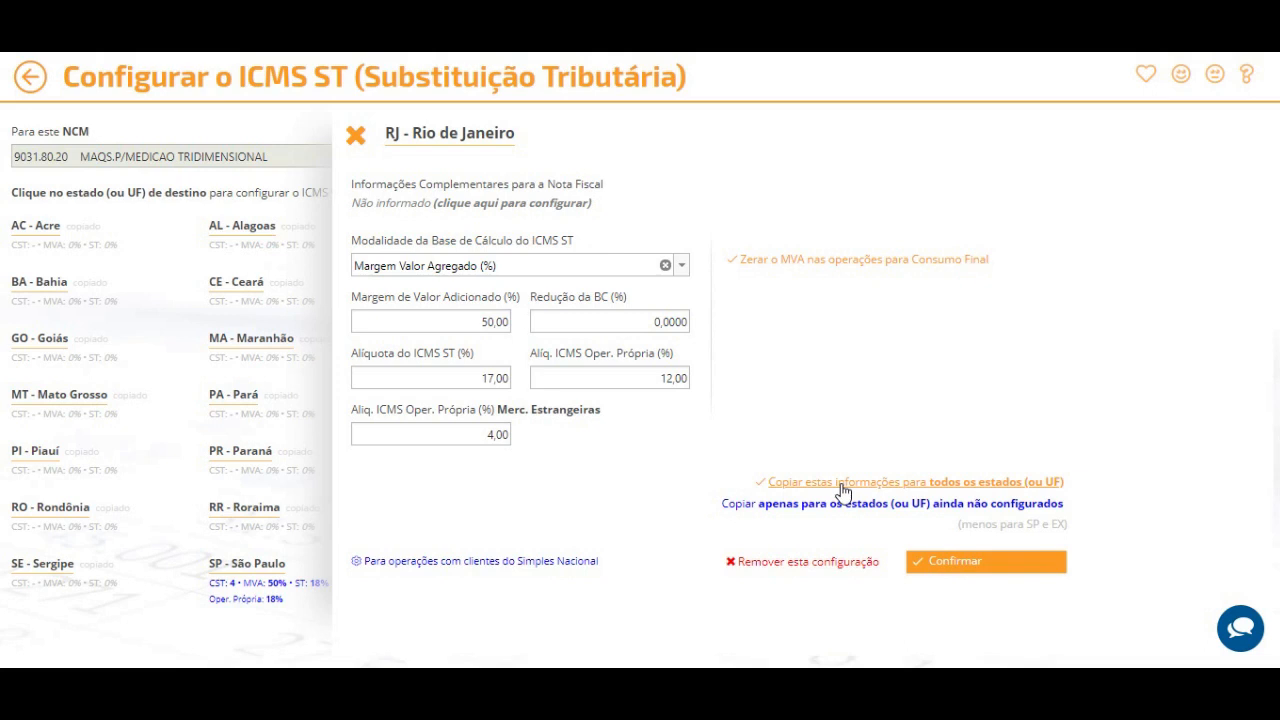
pyautogui.click(836, 506)
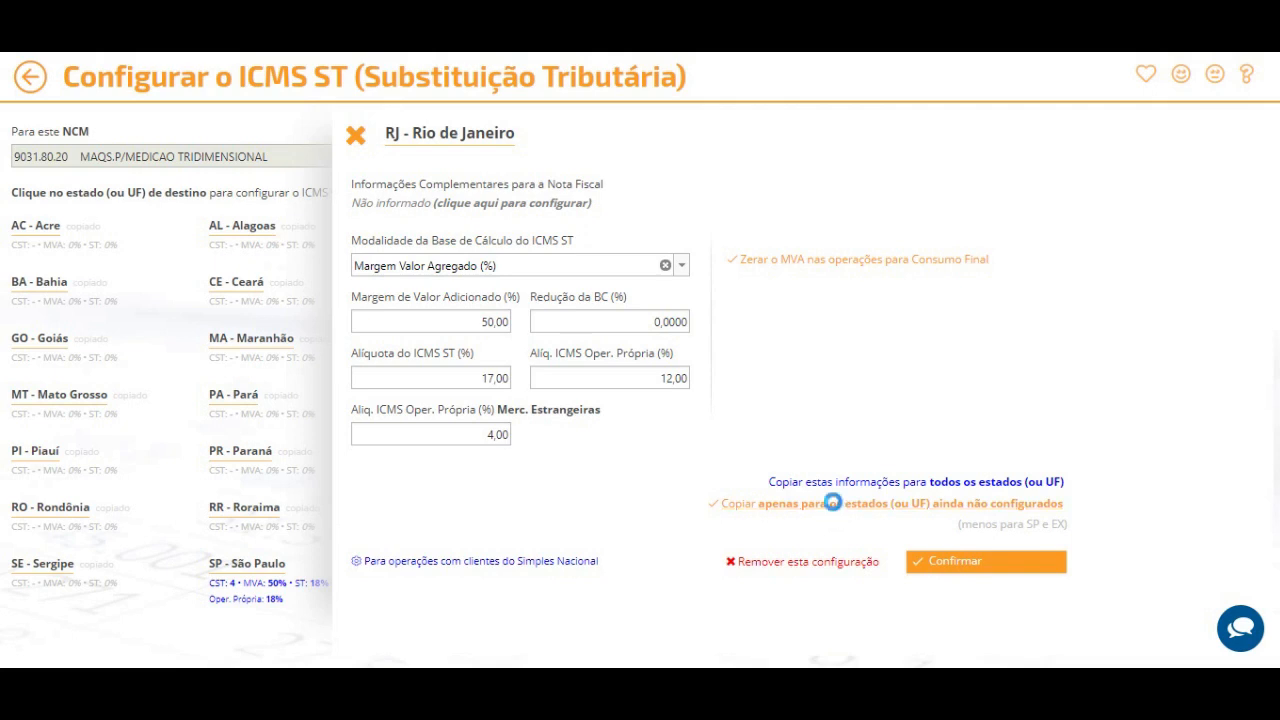
pyautogui.click(836, 508)
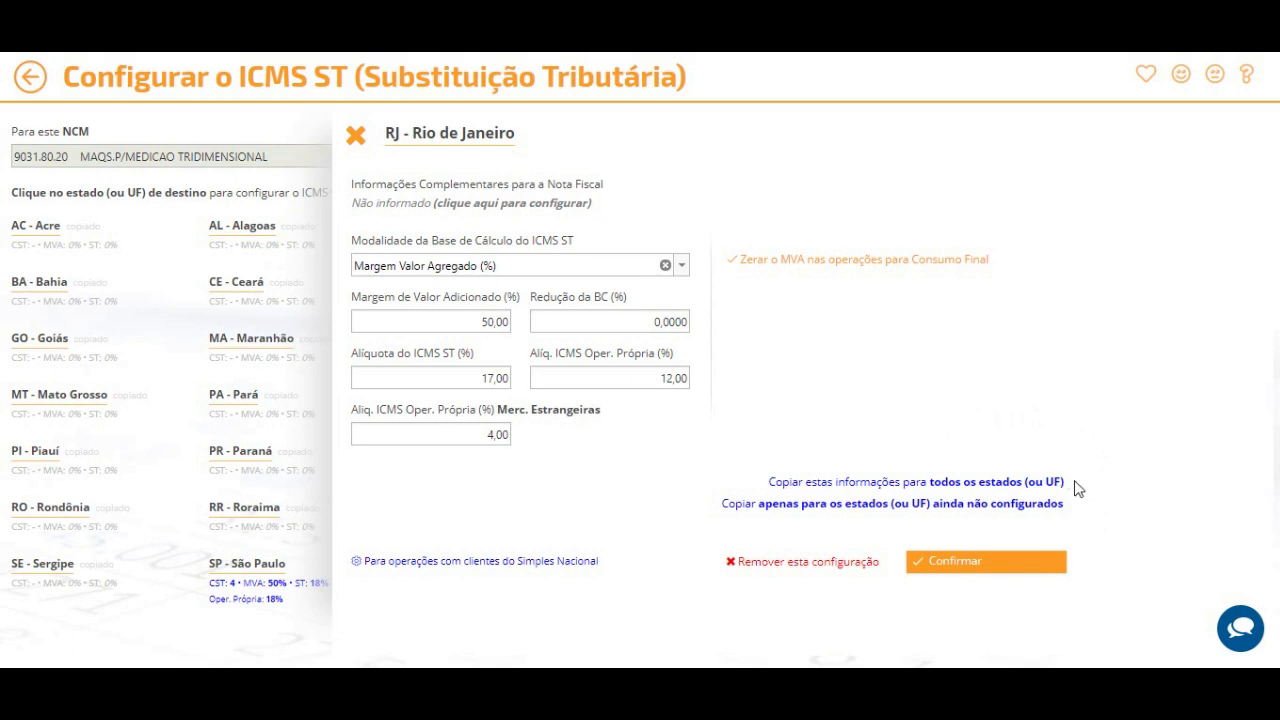
pyautogui.click(1050, 578)
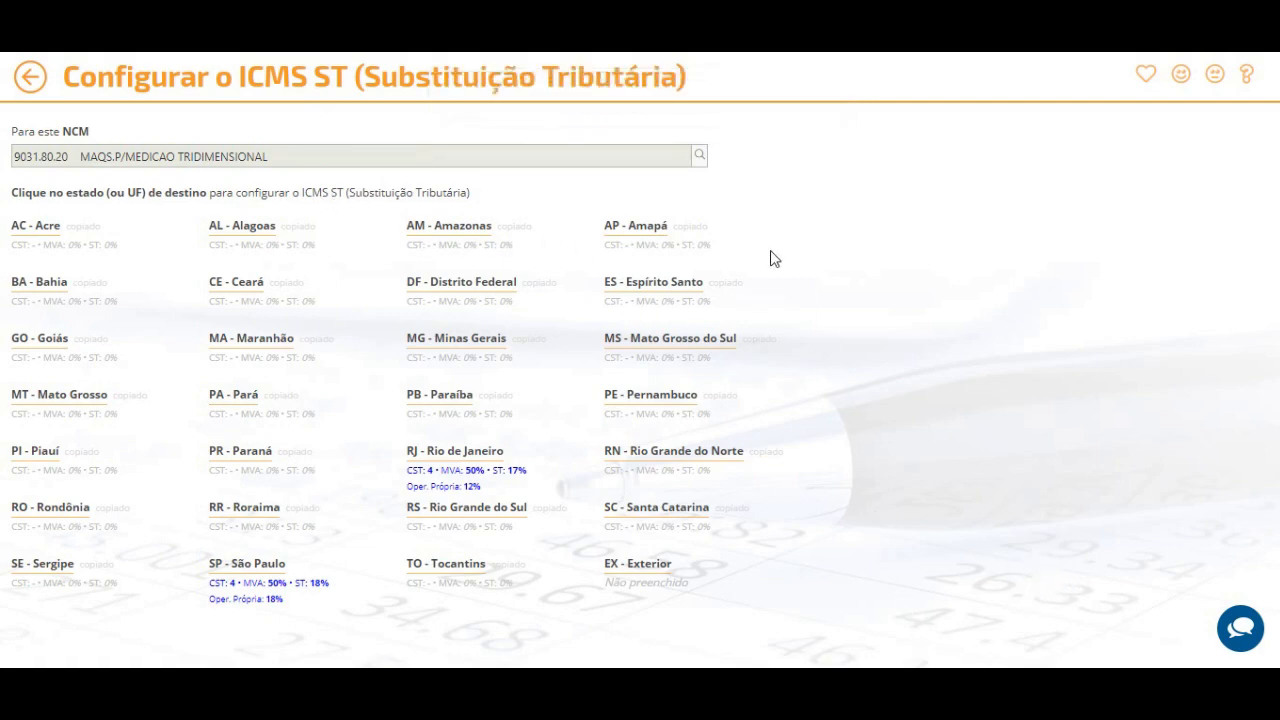
# View São Paulo's ICMS ST settings in a product exception for ESPECTROFOTÔMETRO DE ABSORÇÃO ATÔMICA 110 V, and return to the NCM list without saving.
pyautogui.click(24, 76)
pyautogui.click(28, 80)
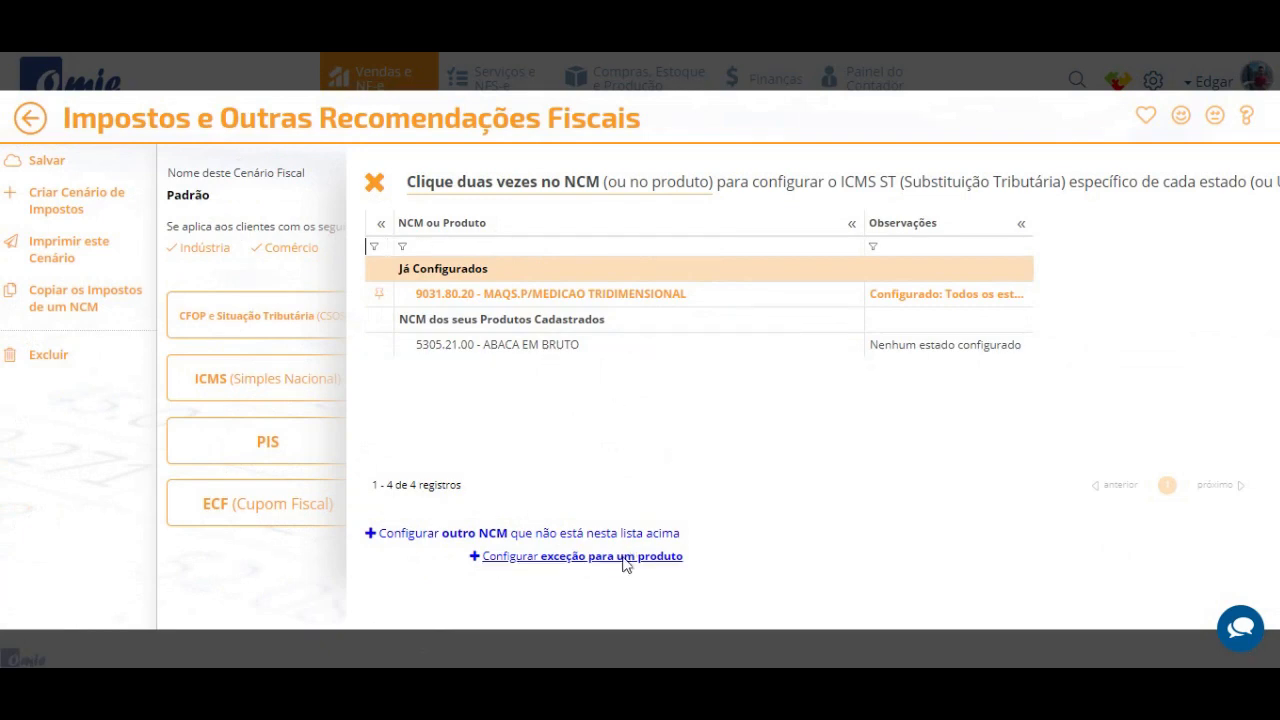
pyautogui.click(566, 569)
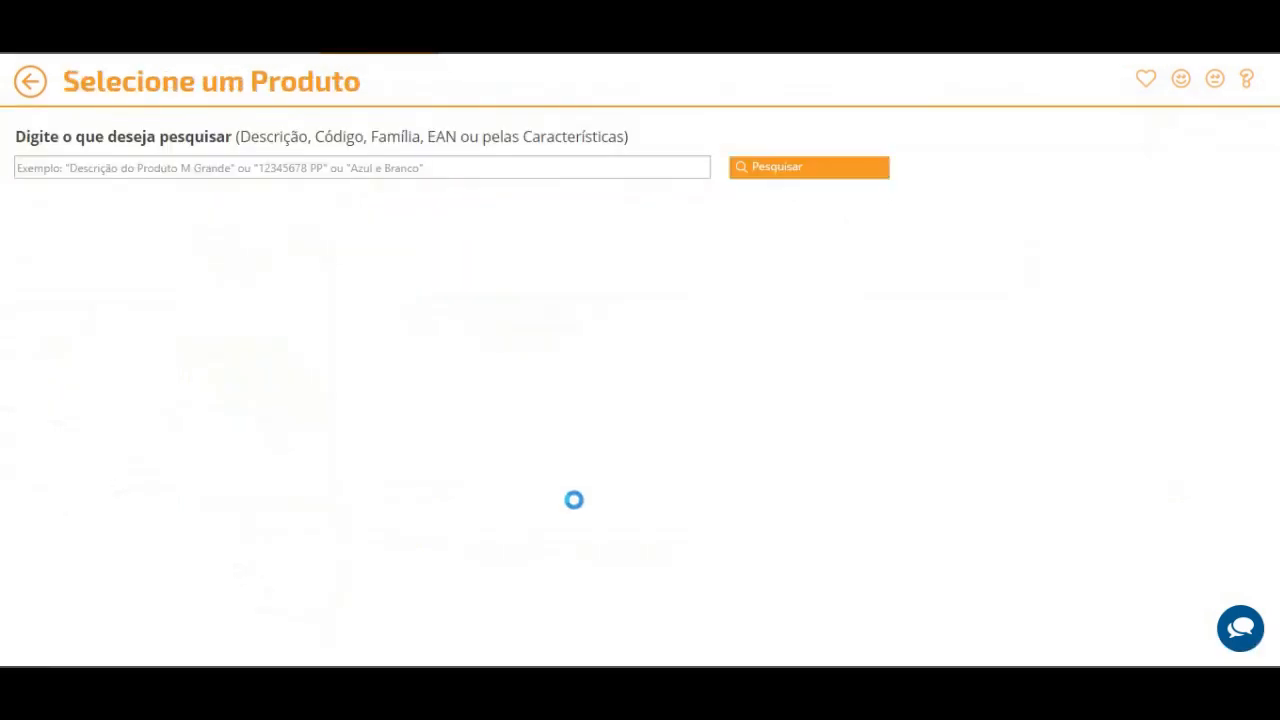
pyautogui.click(199, 306)
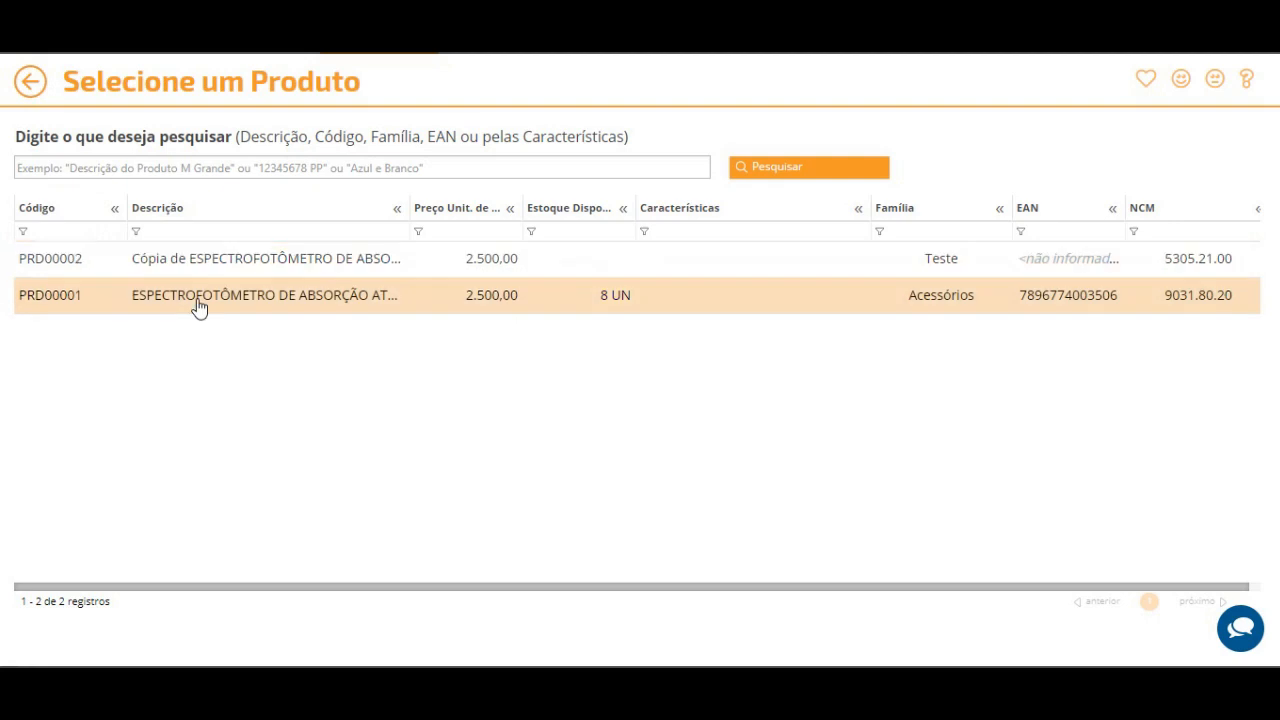
pyautogui.doubleClick(199, 306)
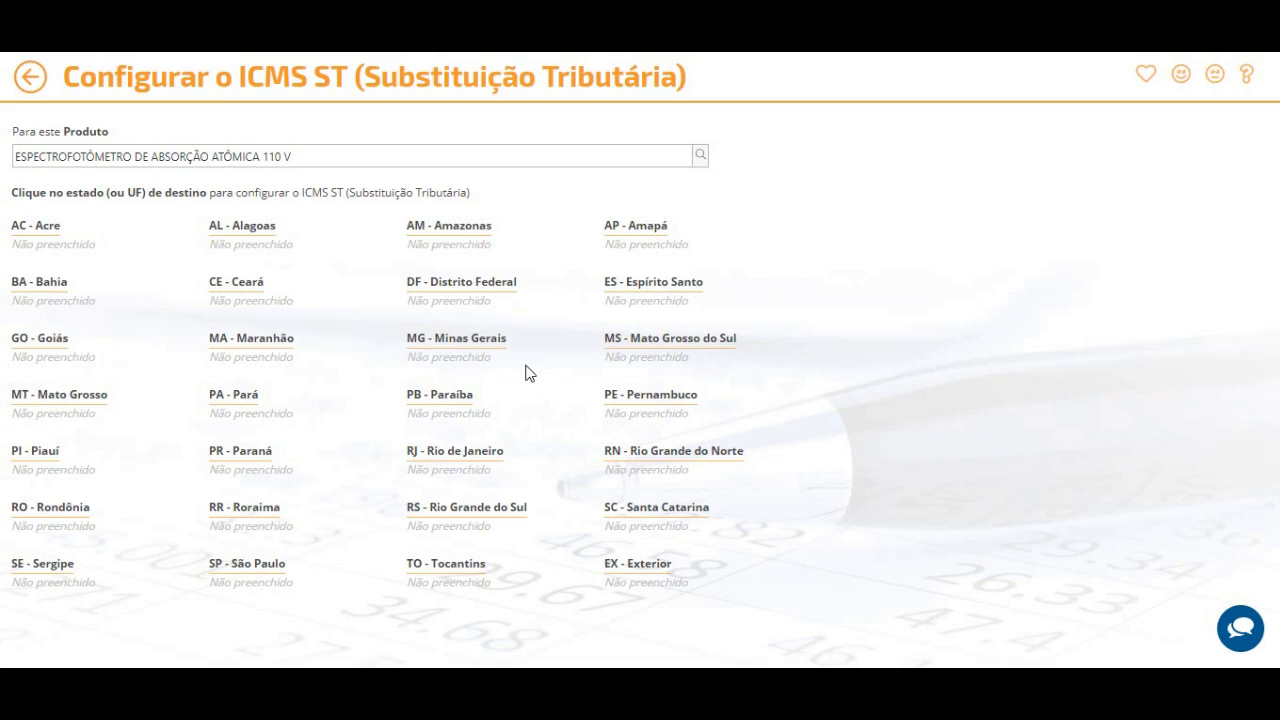
pyautogui.click(271, 589)
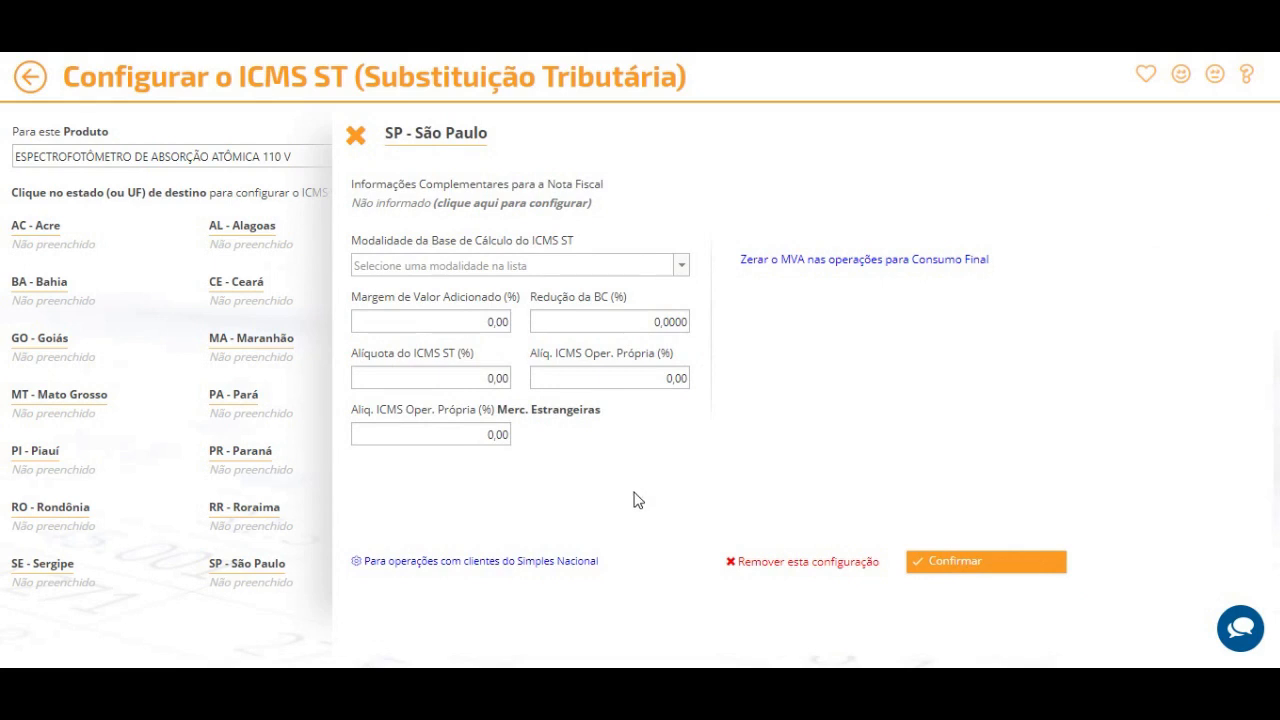
pyautogui.click(355, 138)
pyautogui.click(30, 79)
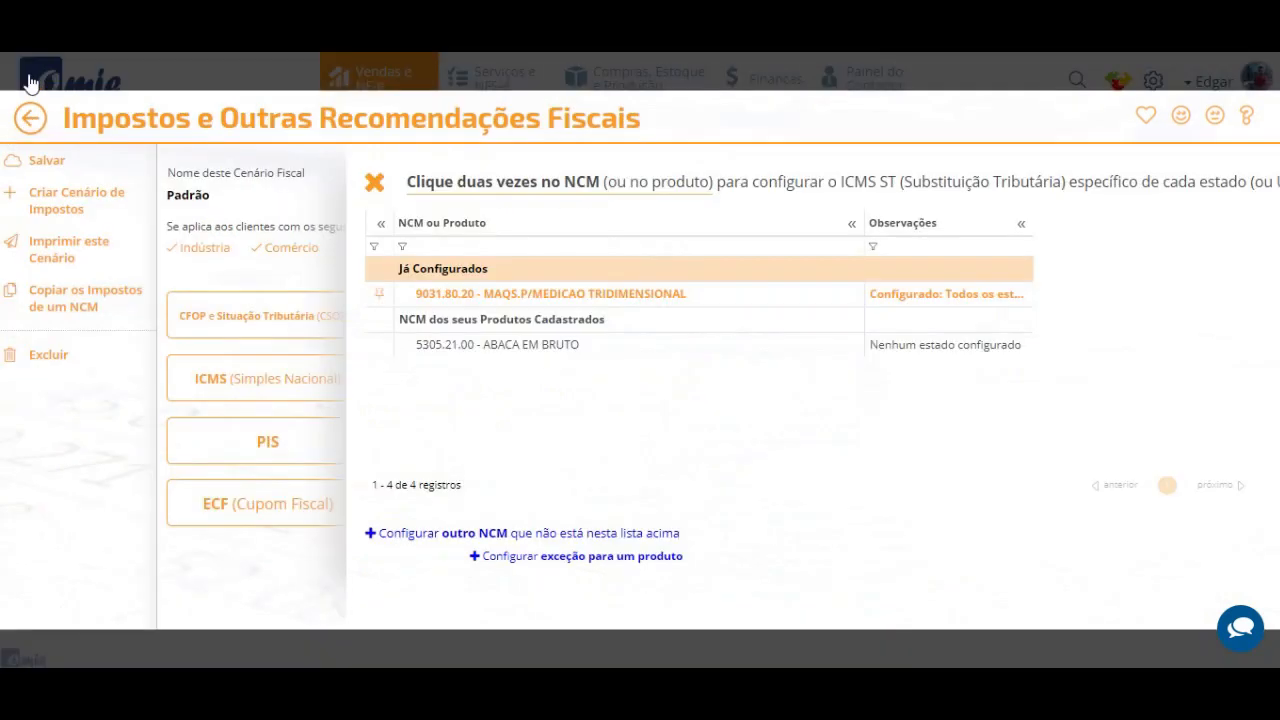